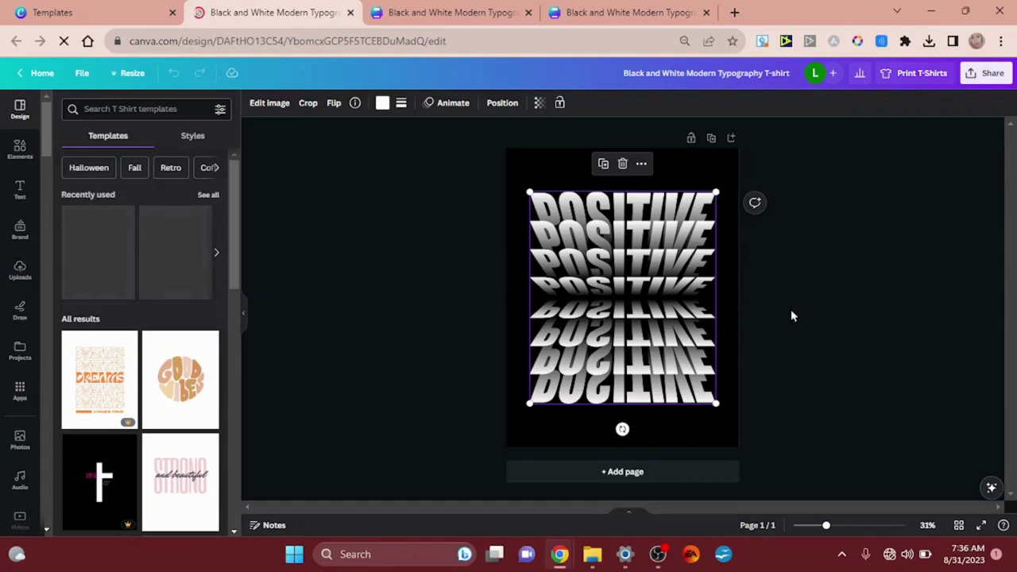
Step: Find the TypeCraft app by searching for "typecraft" among the Canva apps and open it
scroll(791, 317, "up", 5)
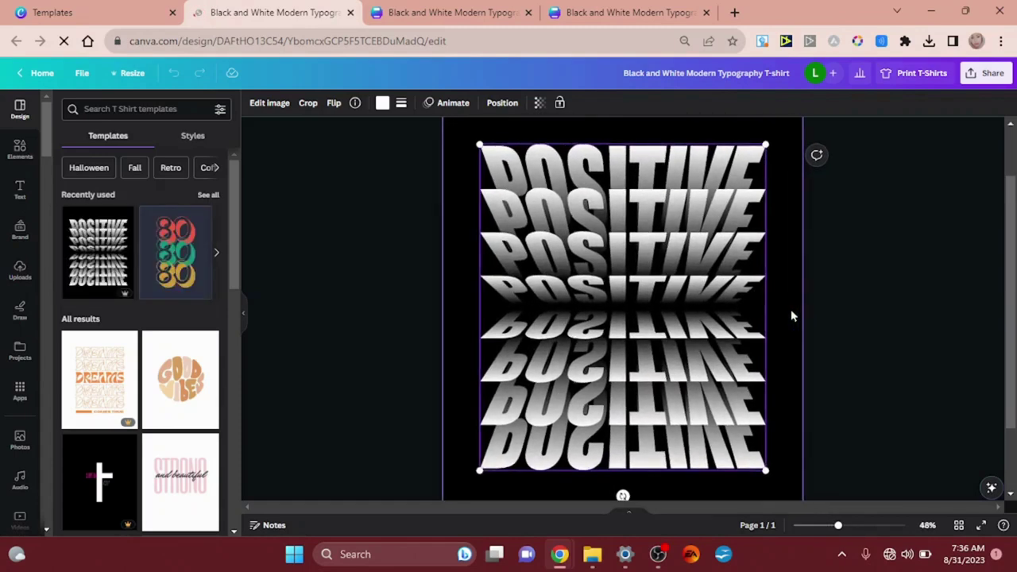
scroll(791, 313, "up", 1)
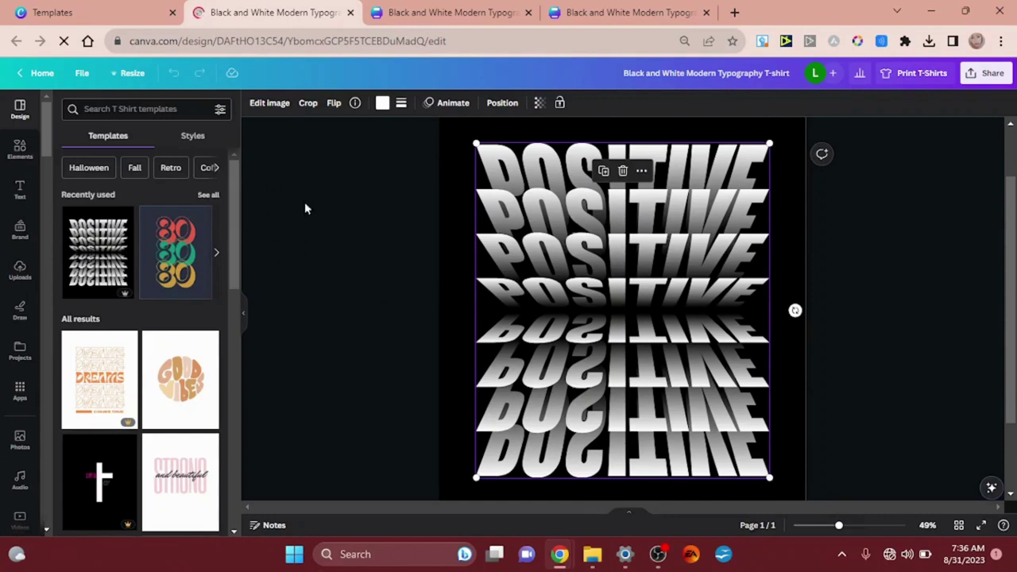
left_click(20, 391)
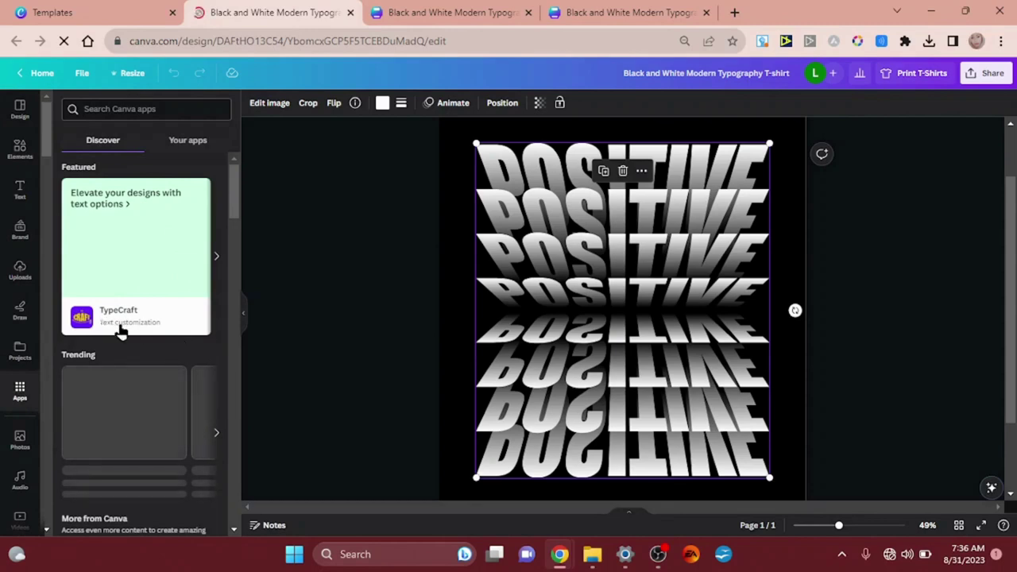
scroll(120, 333, "up", 5)
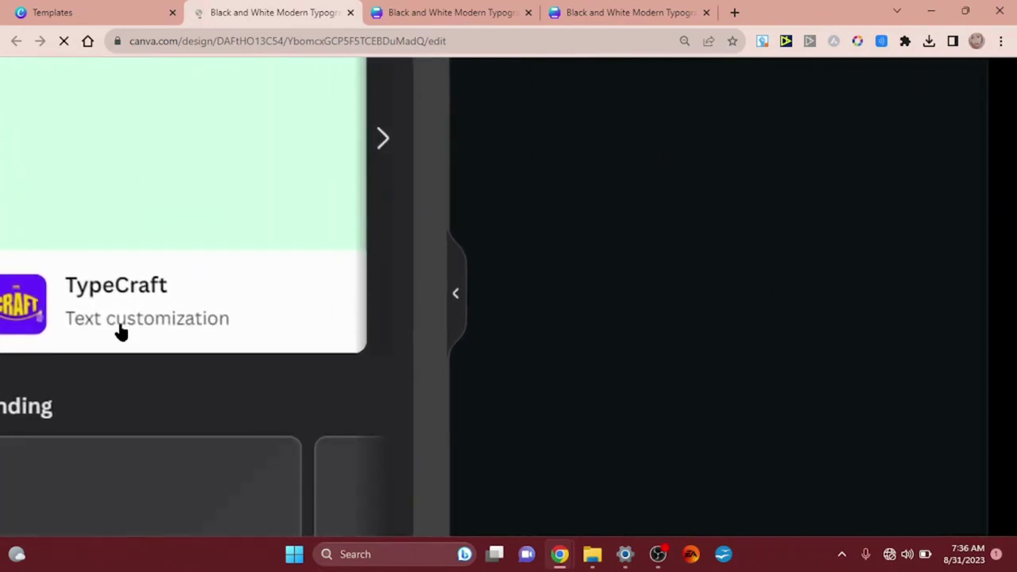
scroll(119, 333, "down", 5)
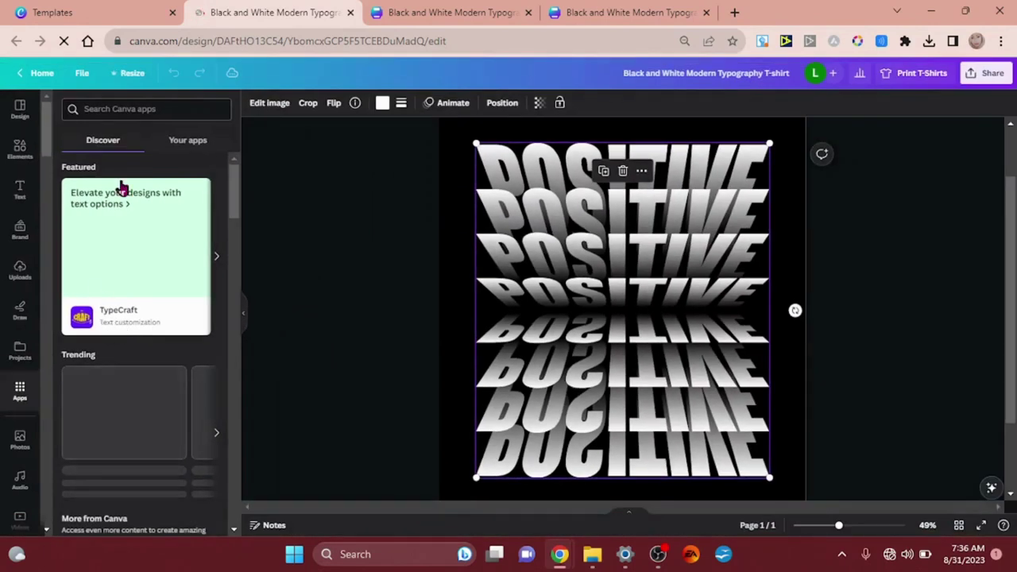
left_click(97, 109)
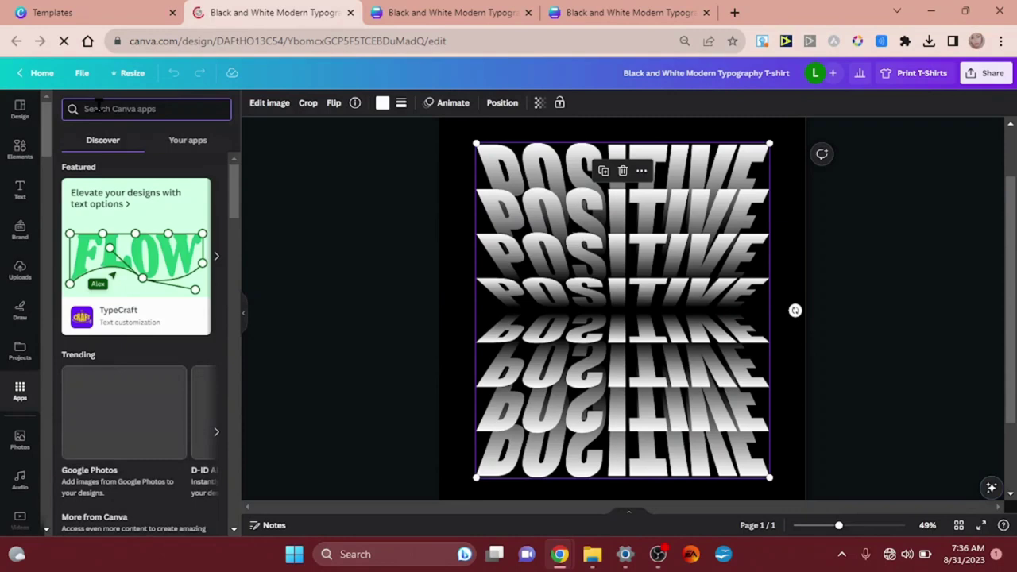
type("typecraft")
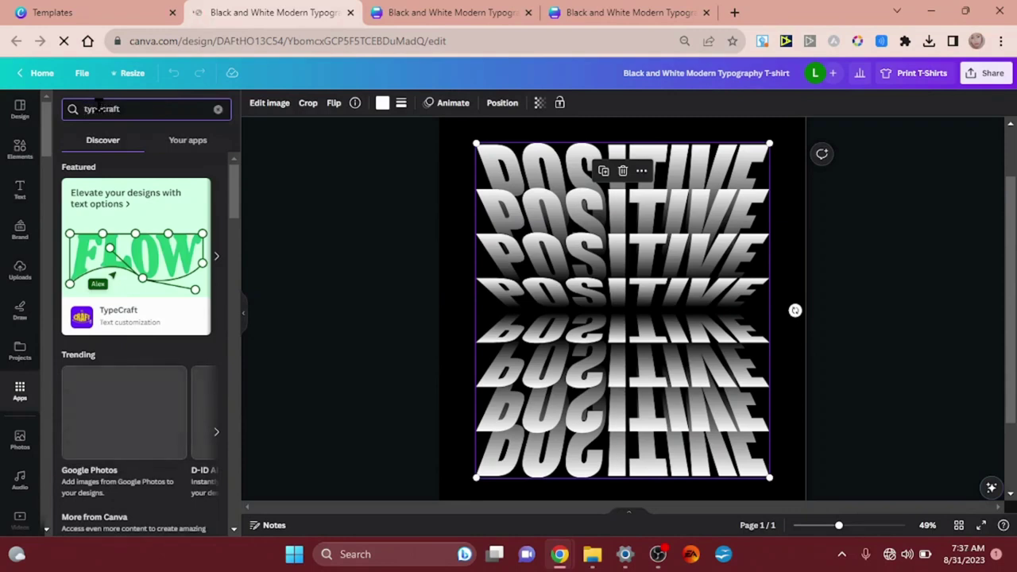
key("Return")
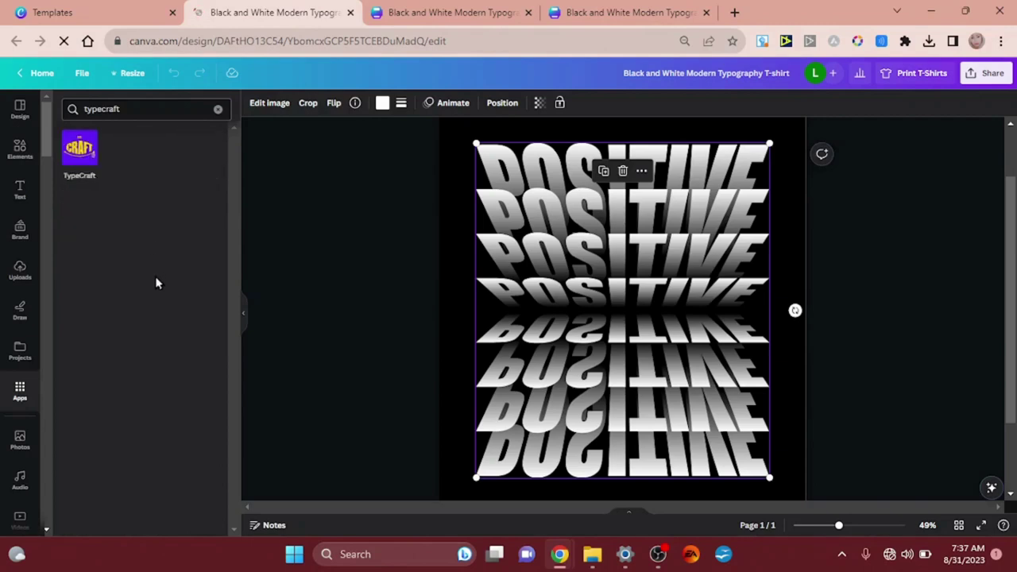
left_click(77, 151)
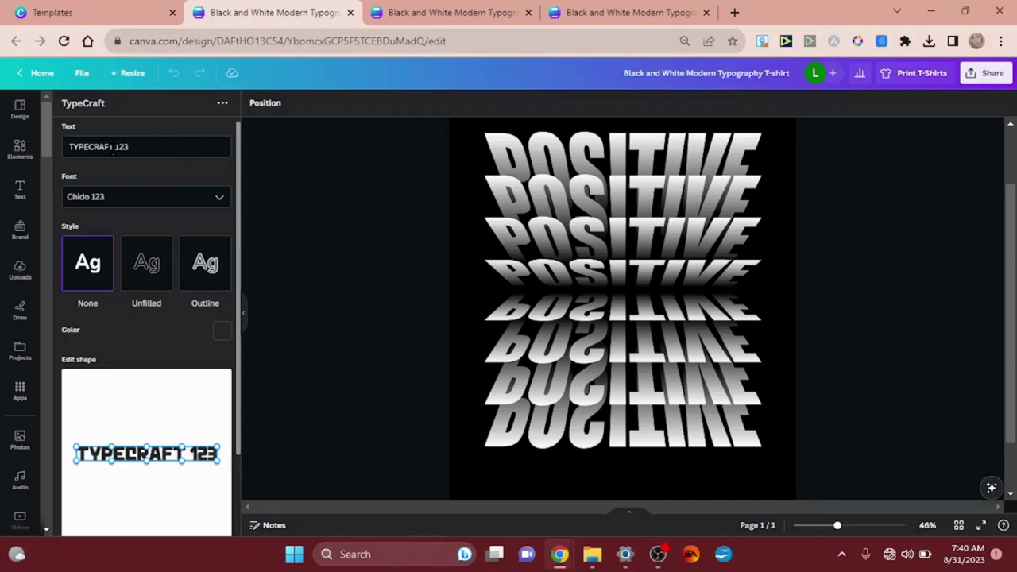
Step: Replace the sample text in TypeCraft with "SURVIVOR"
left_click(136, 149)
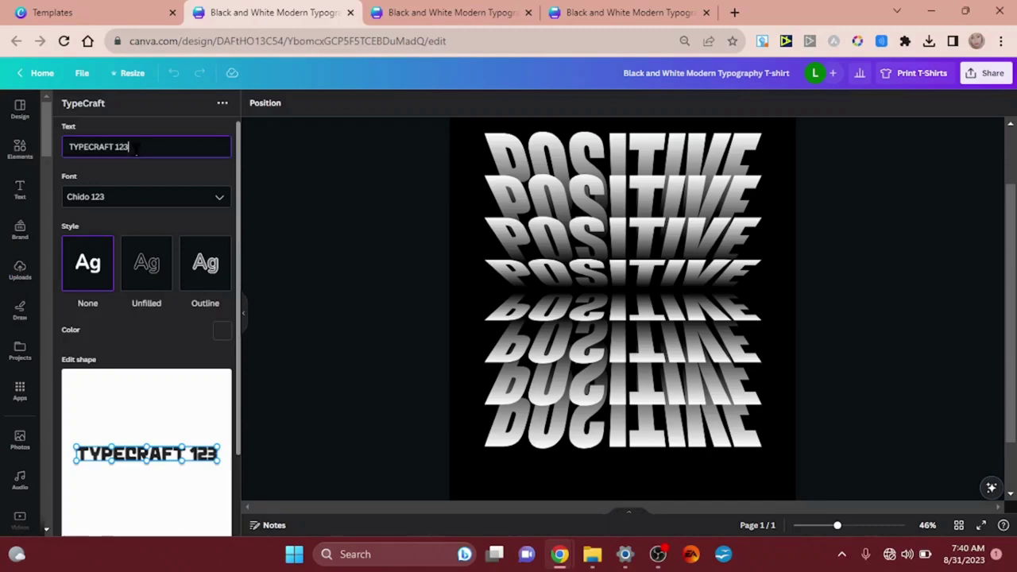
key("ctrl+a")
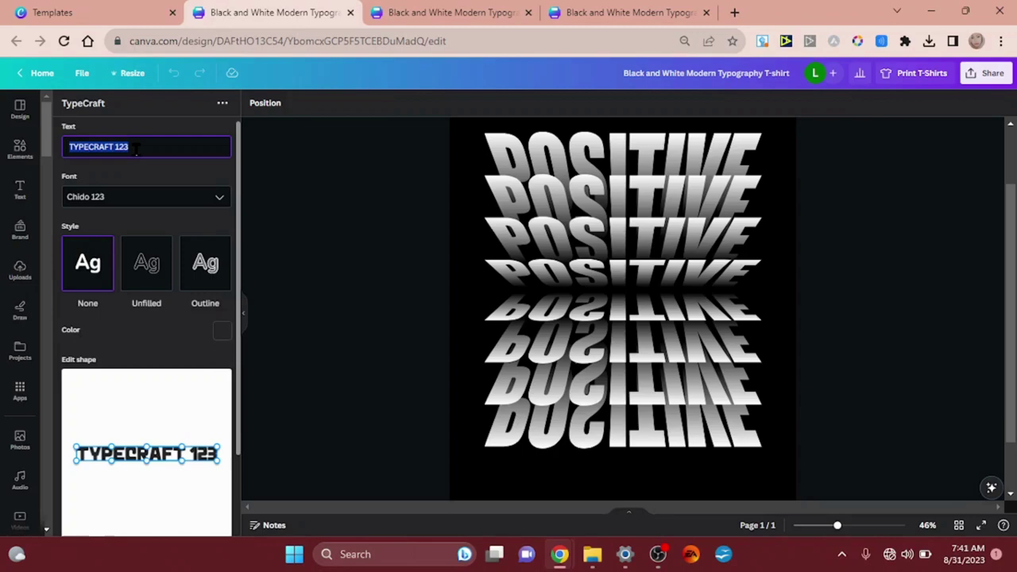
type("sur")
key("BackSpace")
key("BackSpace")
key("BackSpace")
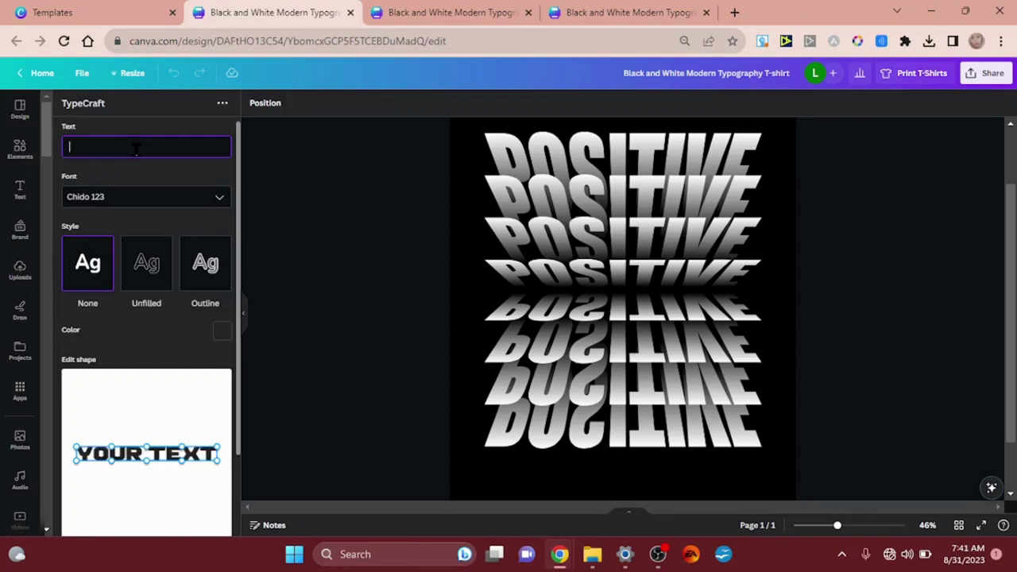
type("SURVIVOR")
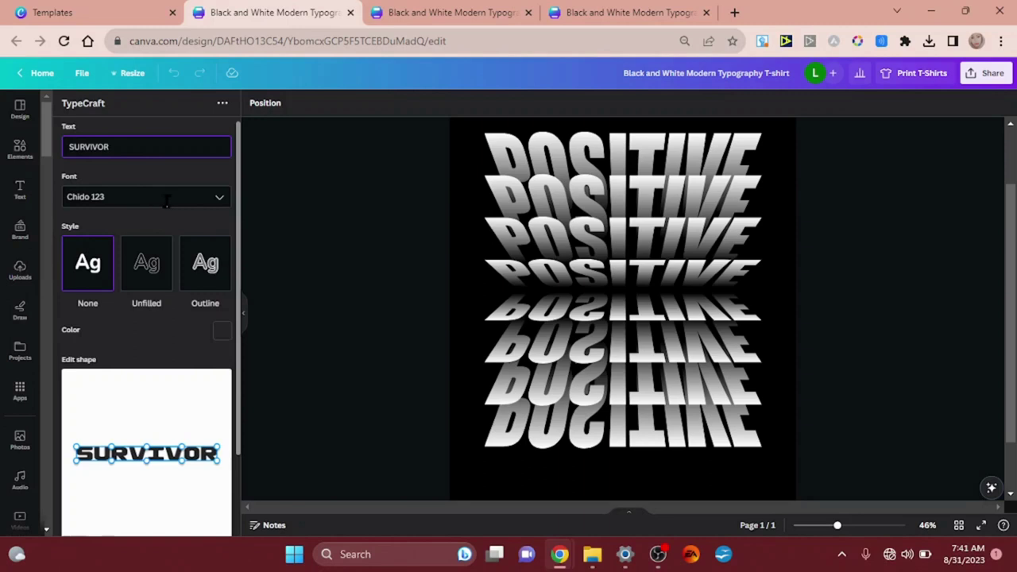
Step: Set the SURVIVOR text's font to Teko Bold 123 and its color to pink
left_click(225, 198)
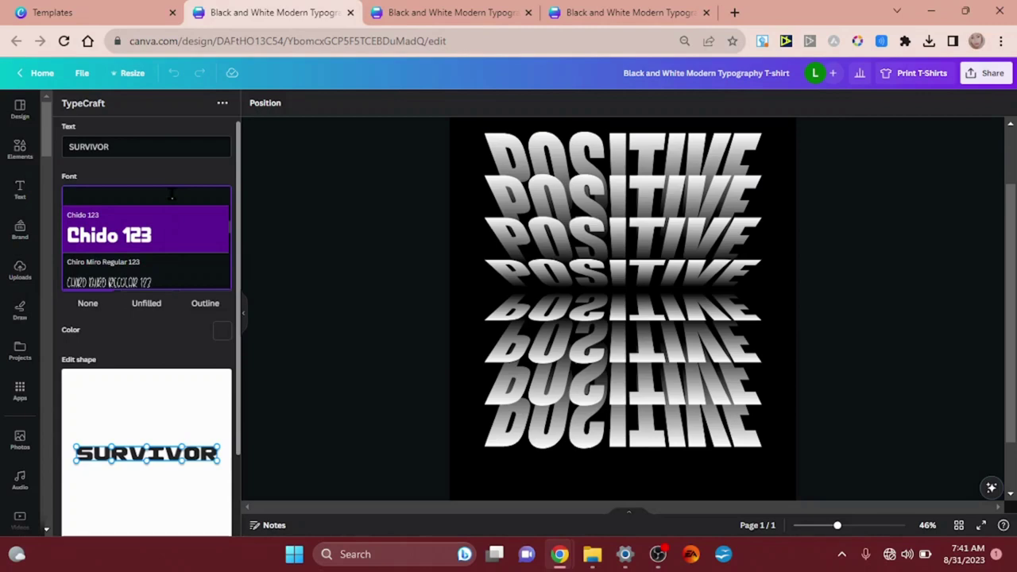
type("TEKO")
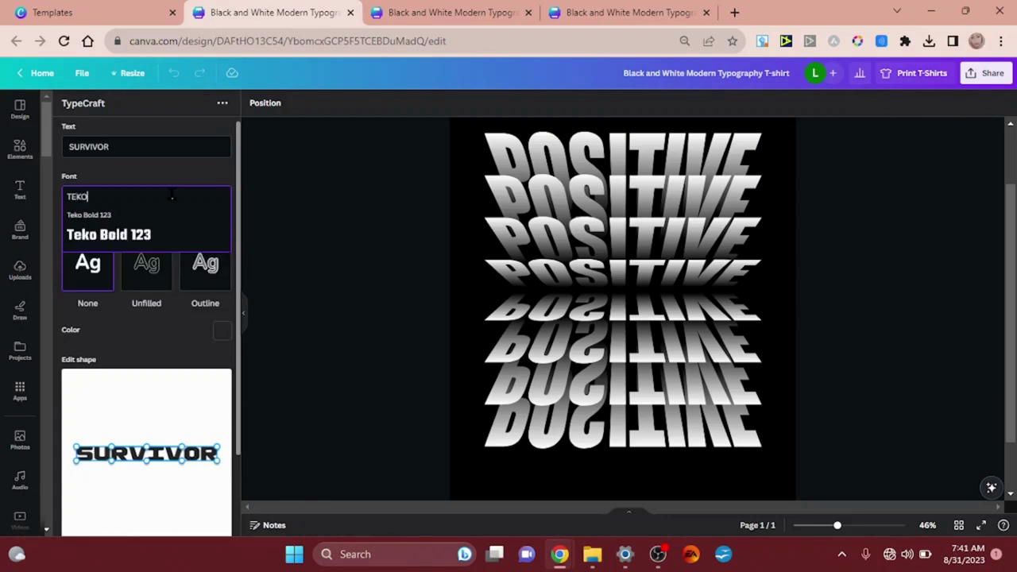
left_click(135, 243)
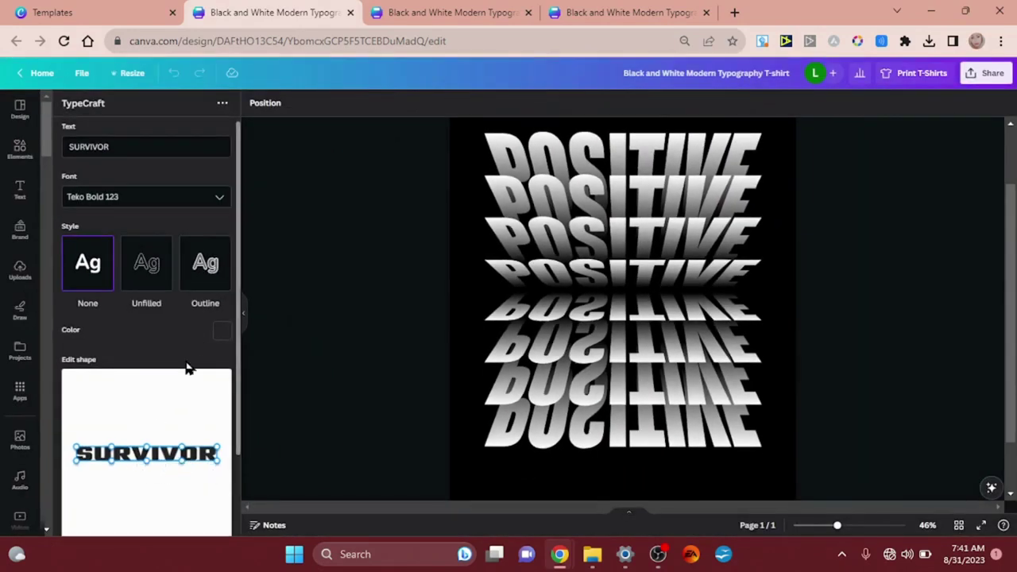
left_click(223, 335)
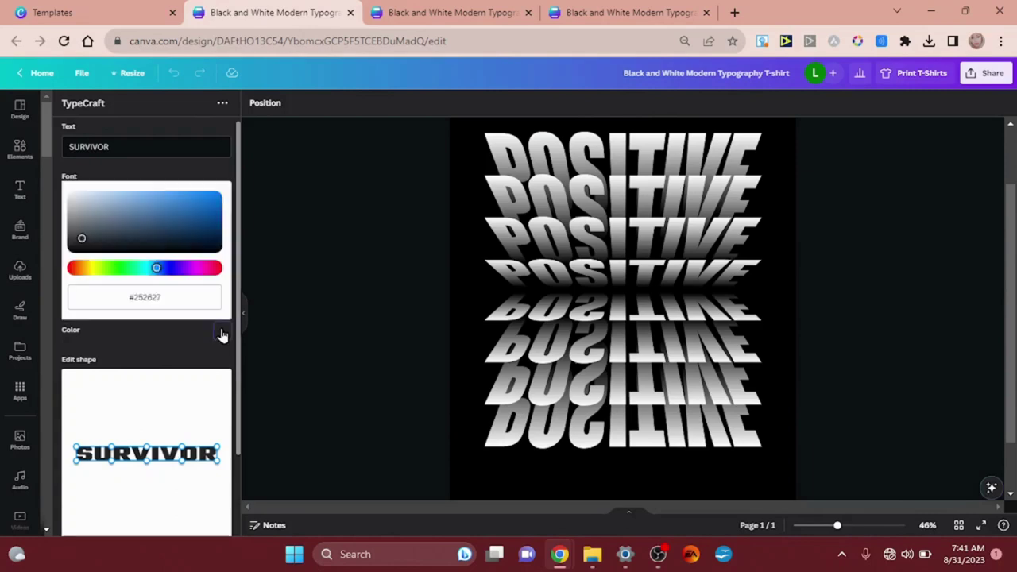
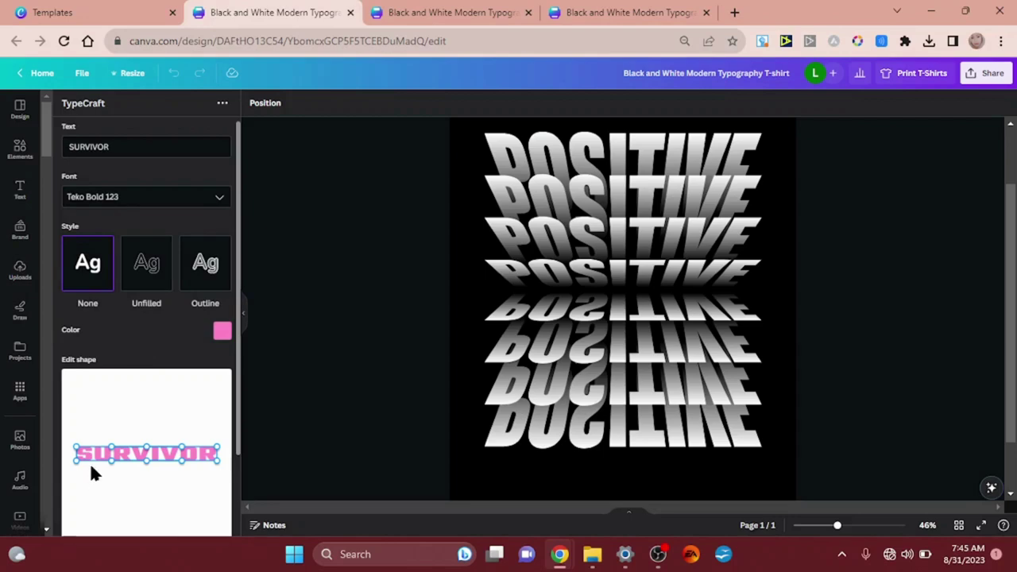
Step: Reshape the SURVIVOR lettering by stretching its lower edge evenly downward and pulling both lower corners inward into a tapered form
scroll(91, 469, "up", 5)
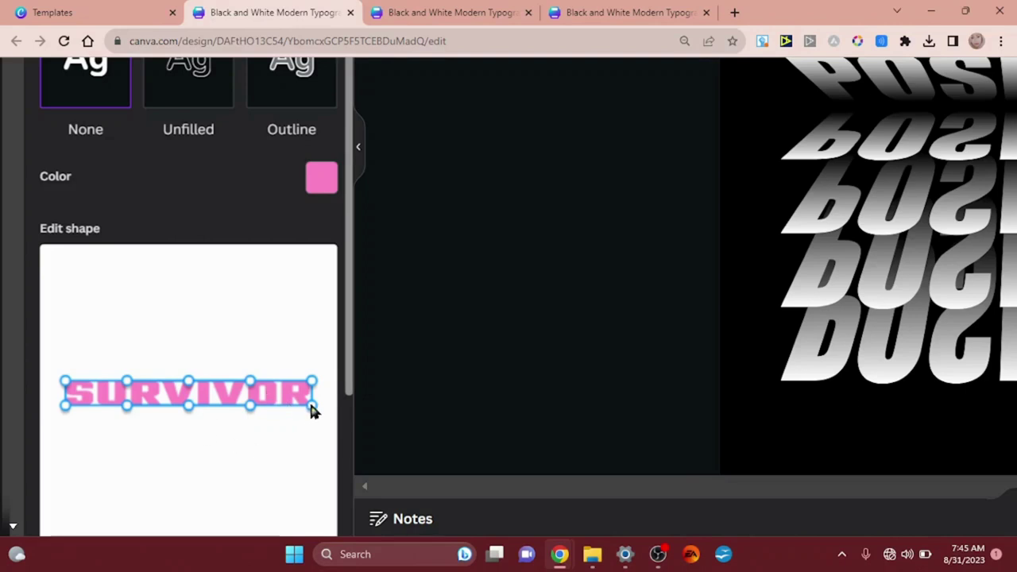
left_click_drag(310, 404, 312, 428)
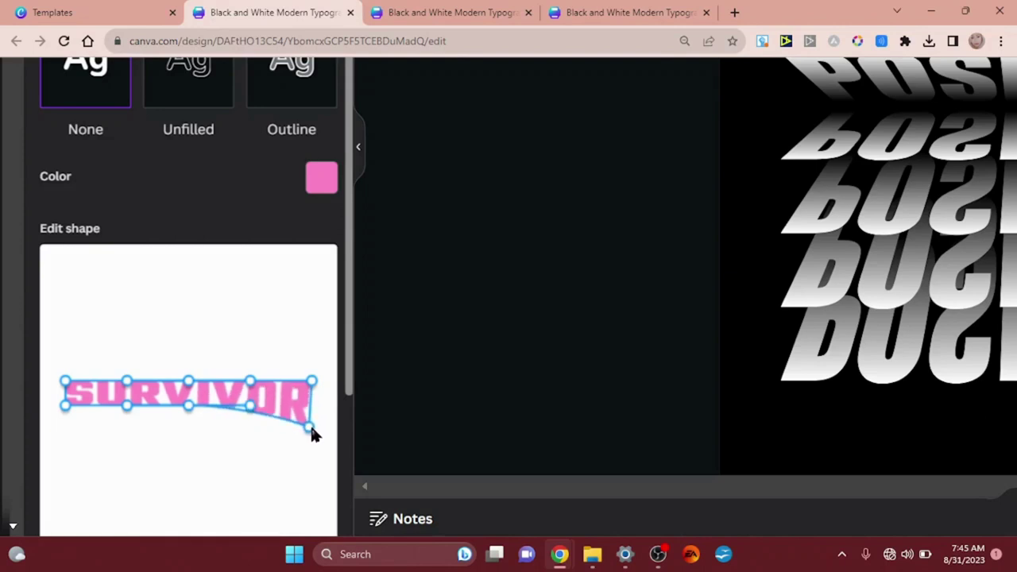
left_click_drag(182, 411, 183, 430)
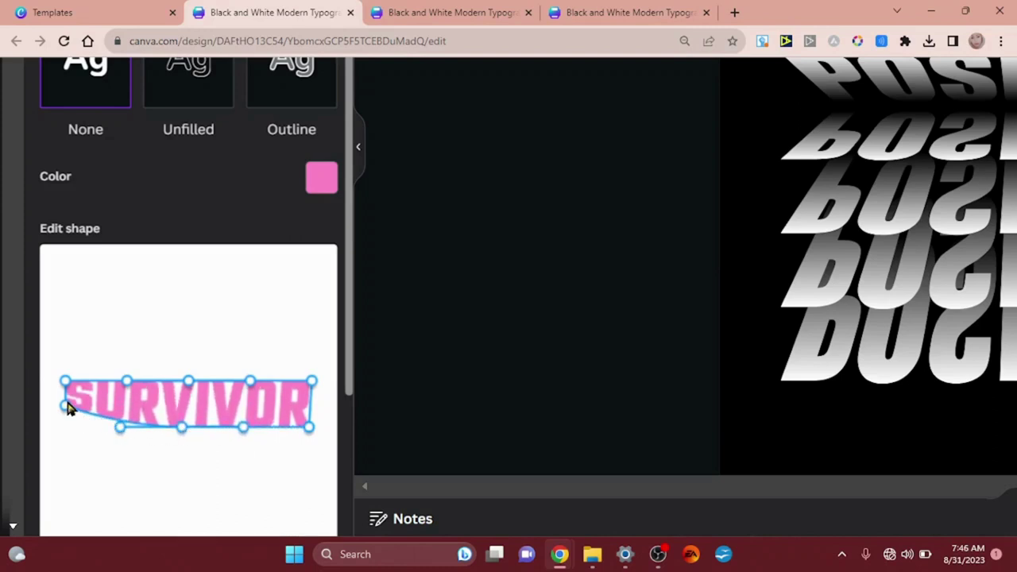
left_click_drag(67, 414, 67, 435)
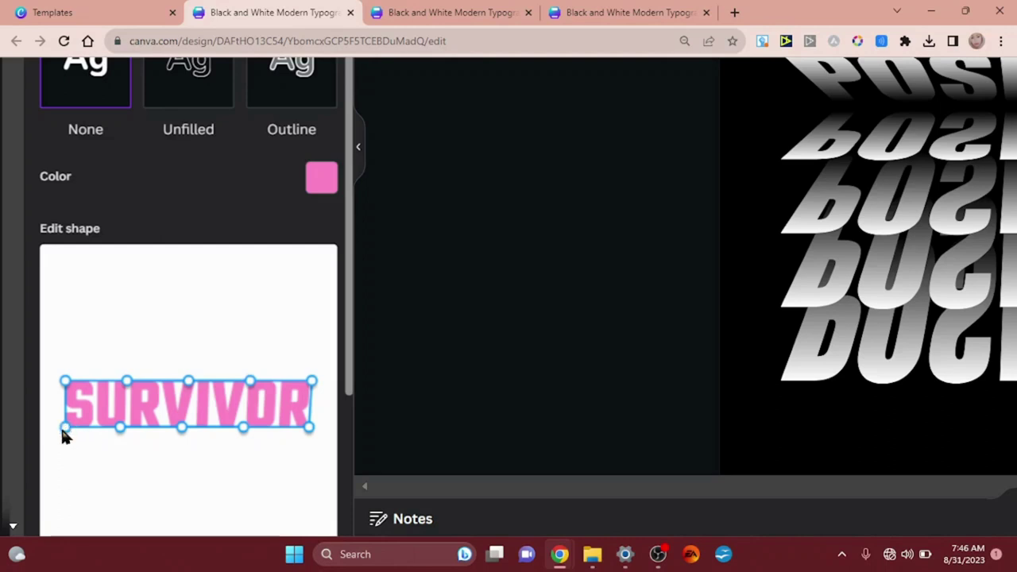
left_click_drag(64, 432, 61, 436)
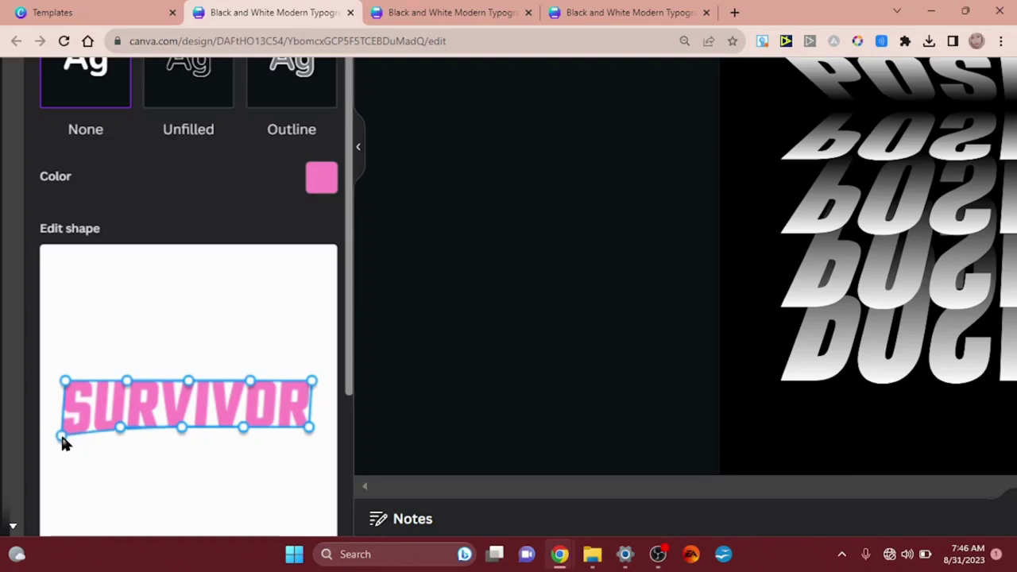
left_click_drag(178, 431, 179, 441)
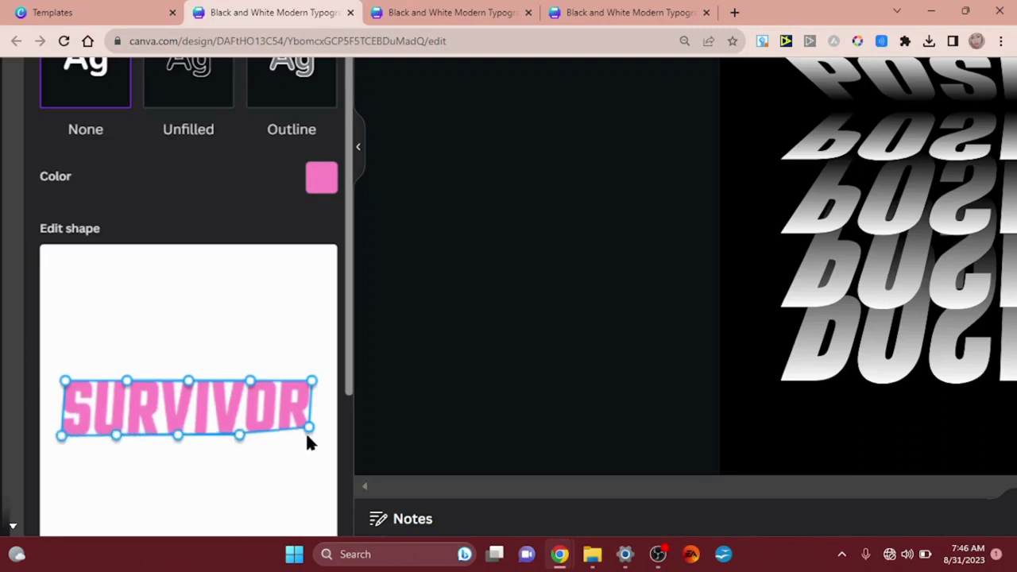
left_click_drag(310, 435, 310, 443)
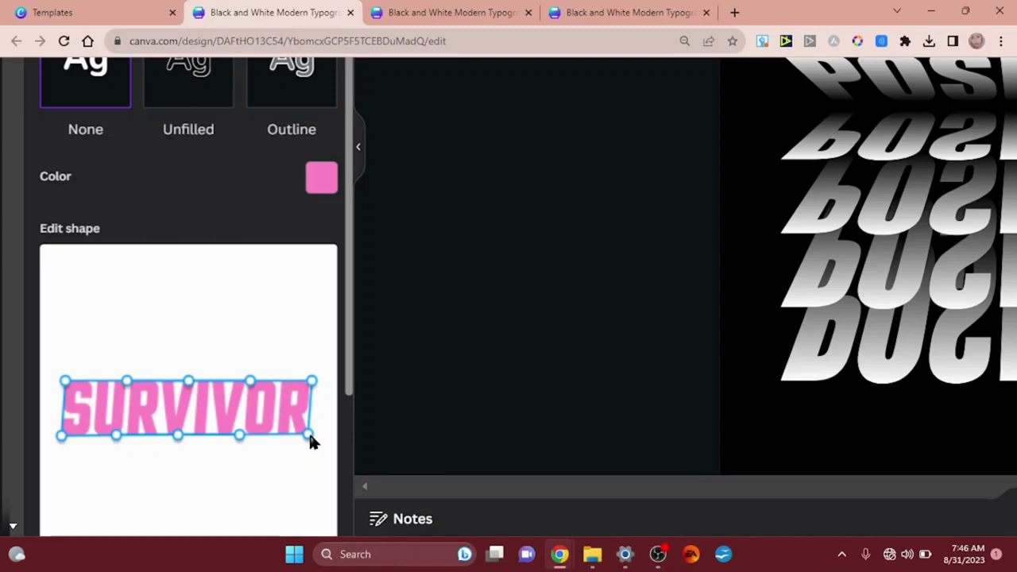
left_click_drag(311, 442, 289, 437)
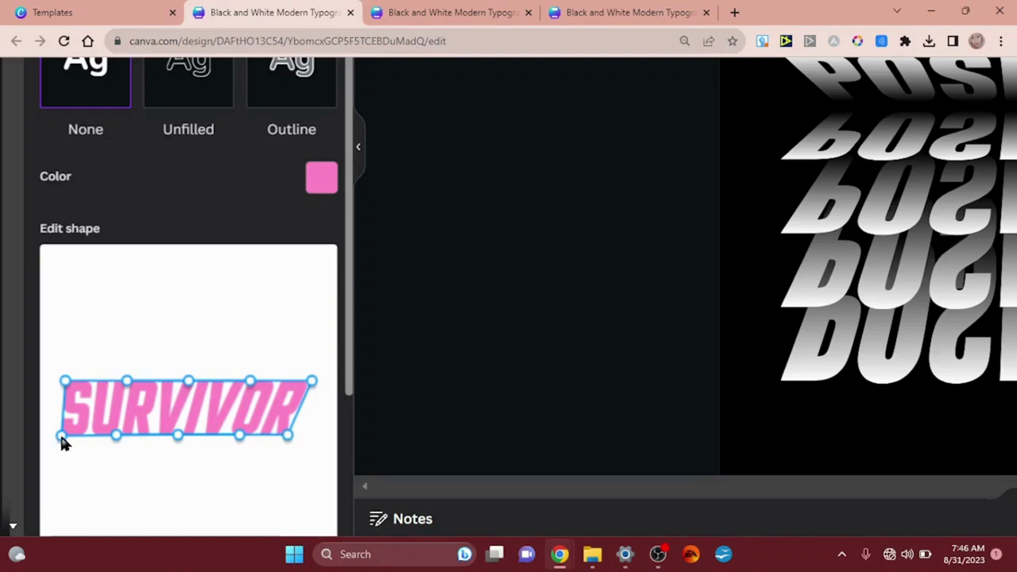
left_click_drag(62, 437, 85, 436)
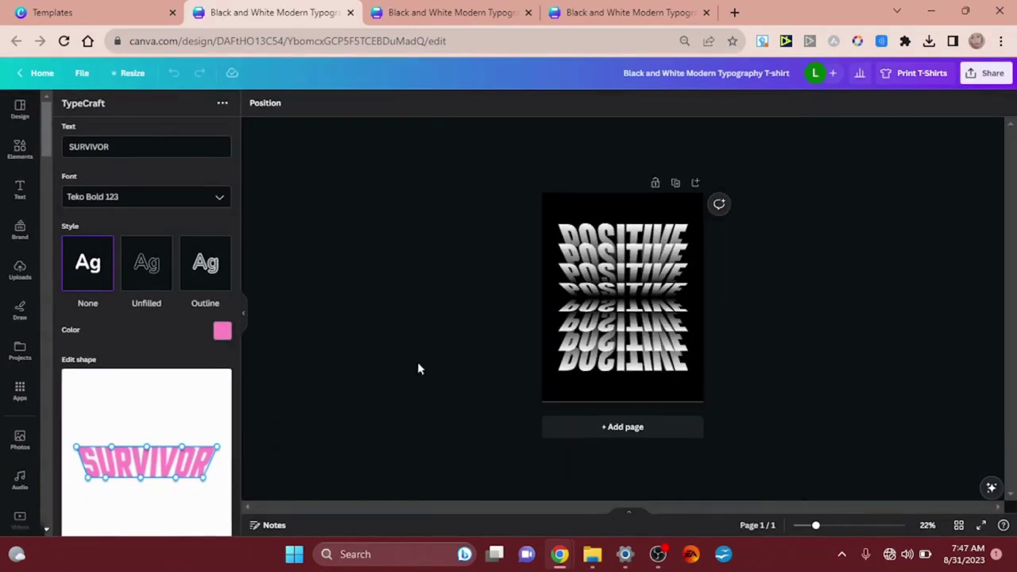
Step: Add the tapered SURVIVOR lettering to the T-shirt design as an element
scroll(419, 368, "up", 5)
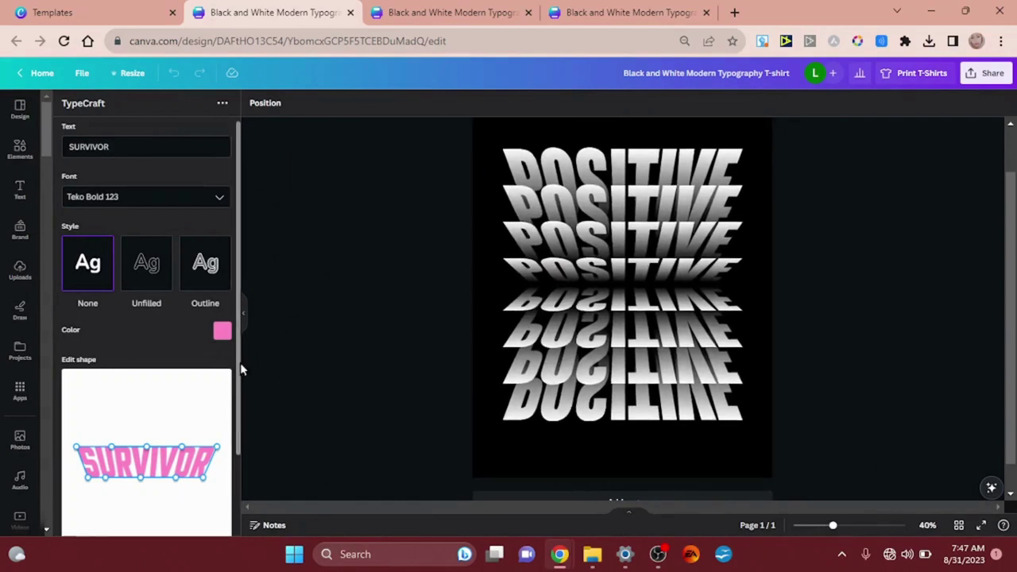
left_click_drag(239, 363, 229, 452)
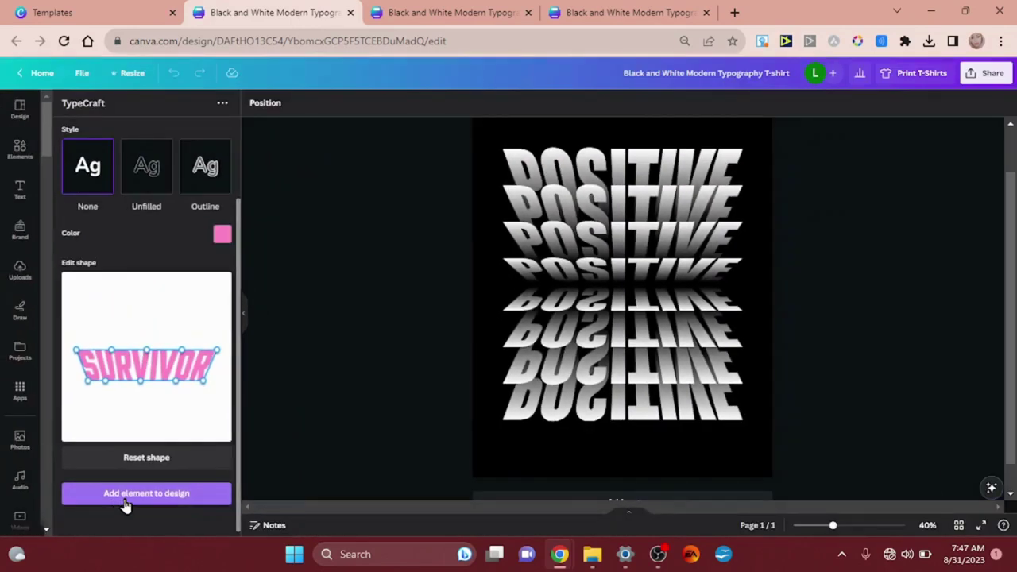
left_click(125, 501)
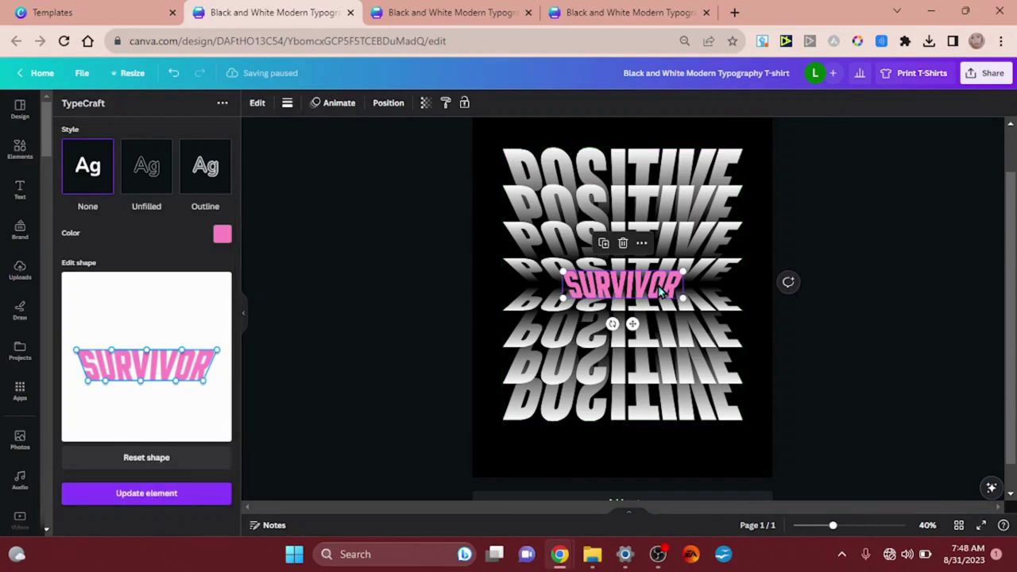
Step: Enlarge the SURVIVOR lettering to the width of the POSITIVE rows and place it over the upright row two above the center
scroll(684, 291, "up", 2, "ctrl")
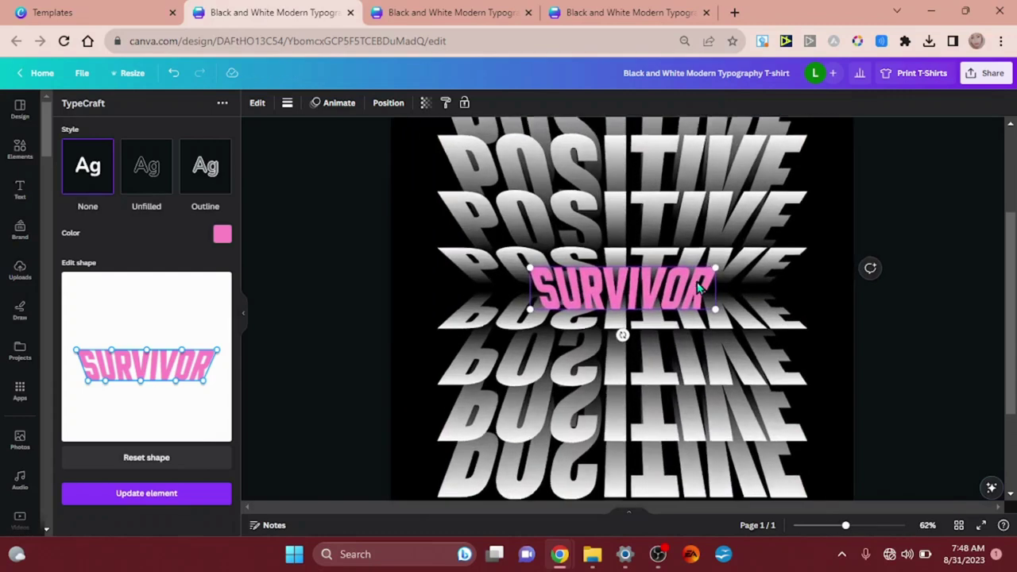
scroll(700, 290, "up", 2, "ctrl")
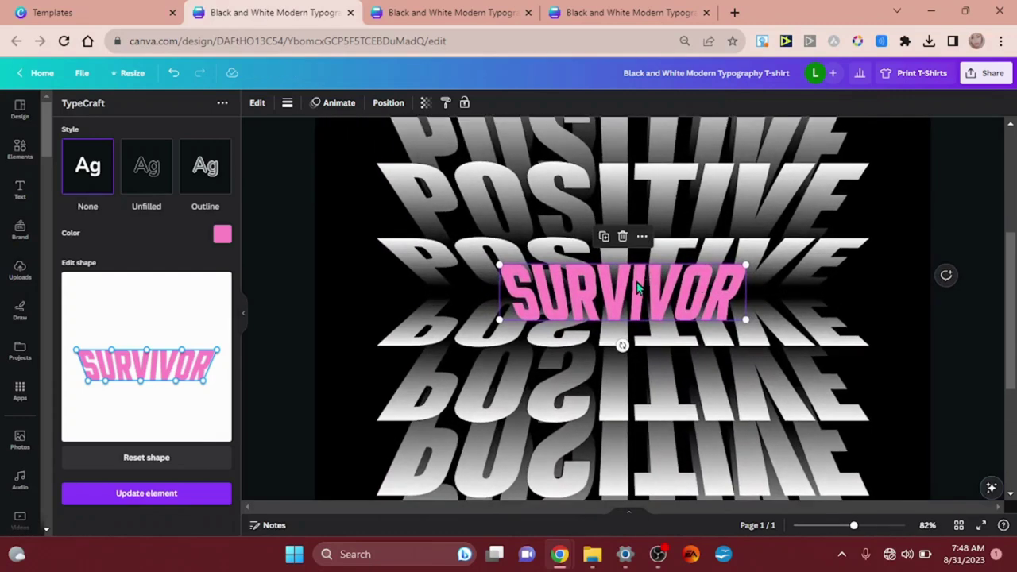
left_click_drag(636, 288, 636, 254)
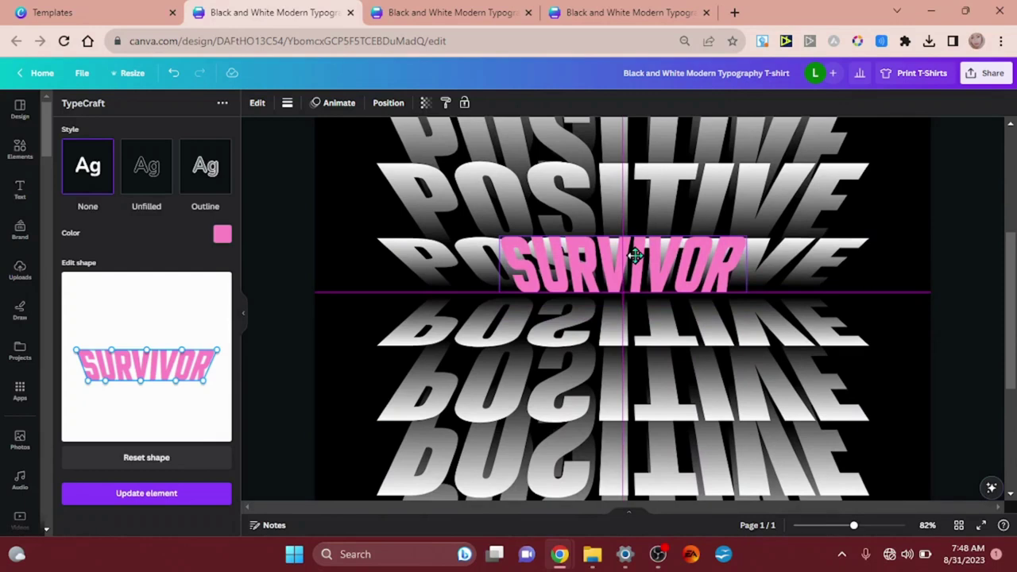
left_click_drag(635, 254, 636, 255)
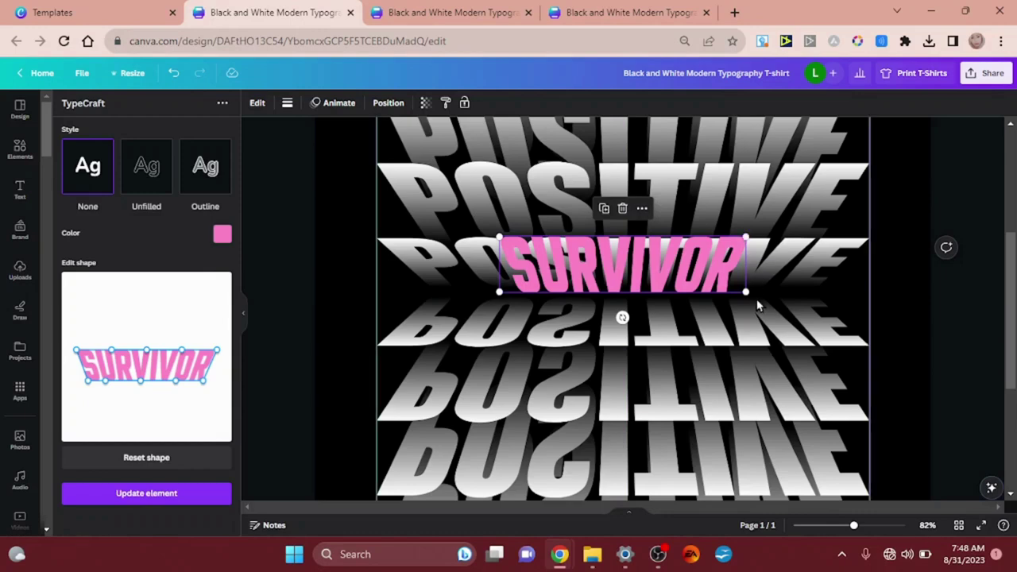
left_click_drag(747, 292, 847, 295)
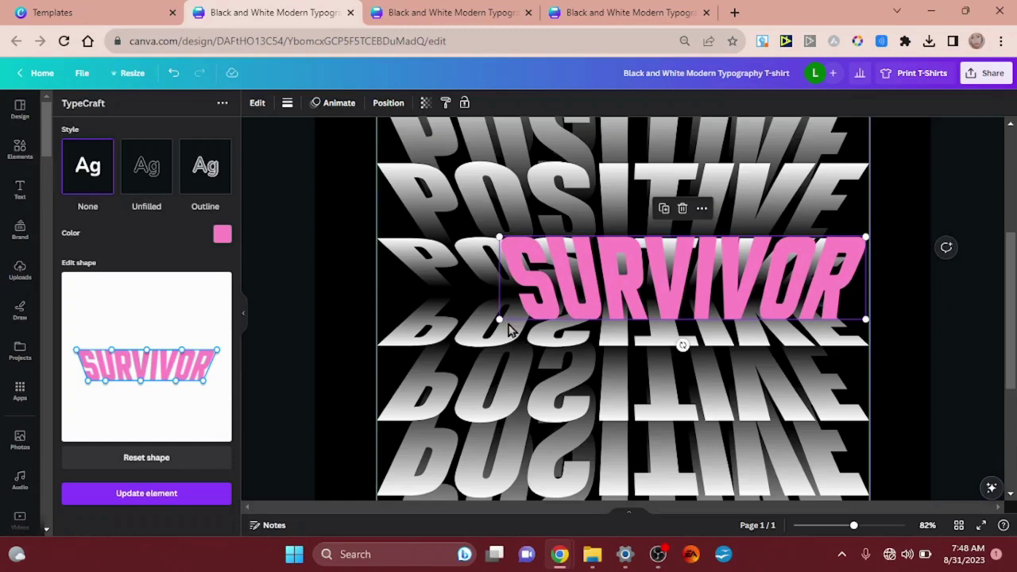
left_click_drag(476, 324, 378, 337)
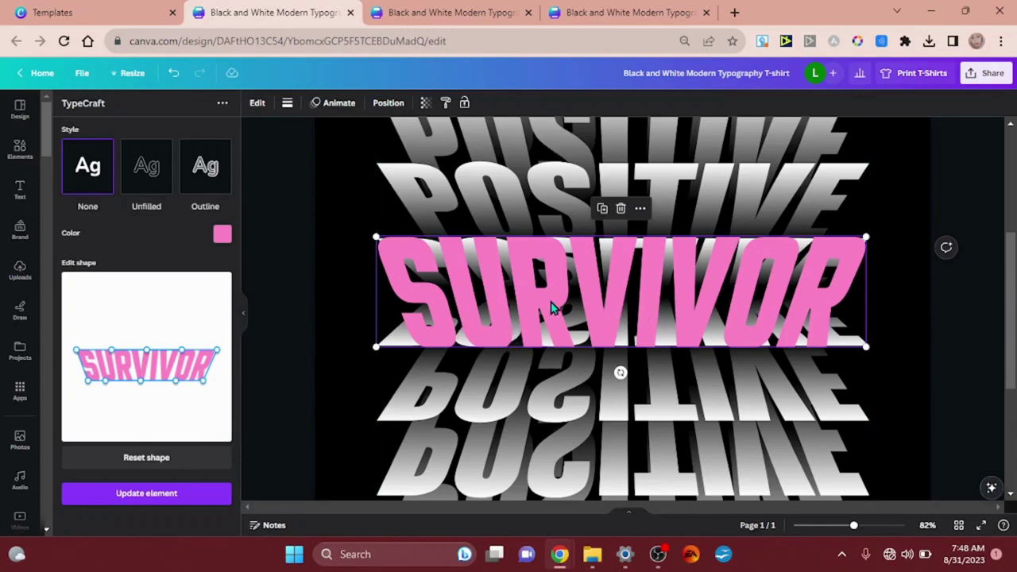
left_click_drag(554, 309, 551, 227)
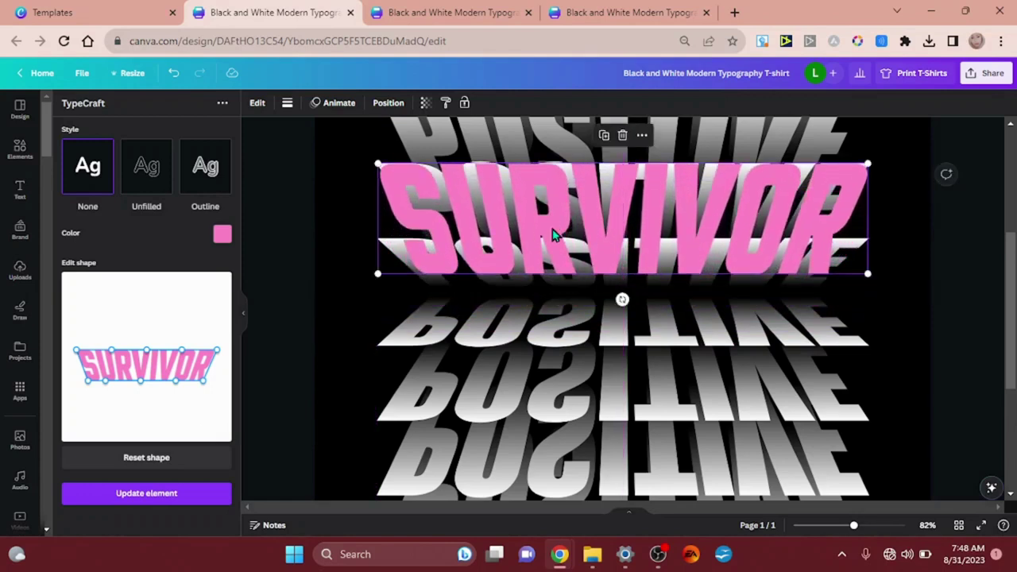
Step: Pull both lower corners of the SURVIVOR lettering further inward for a stronger taper and update the element in the design
left_click(111, 457)
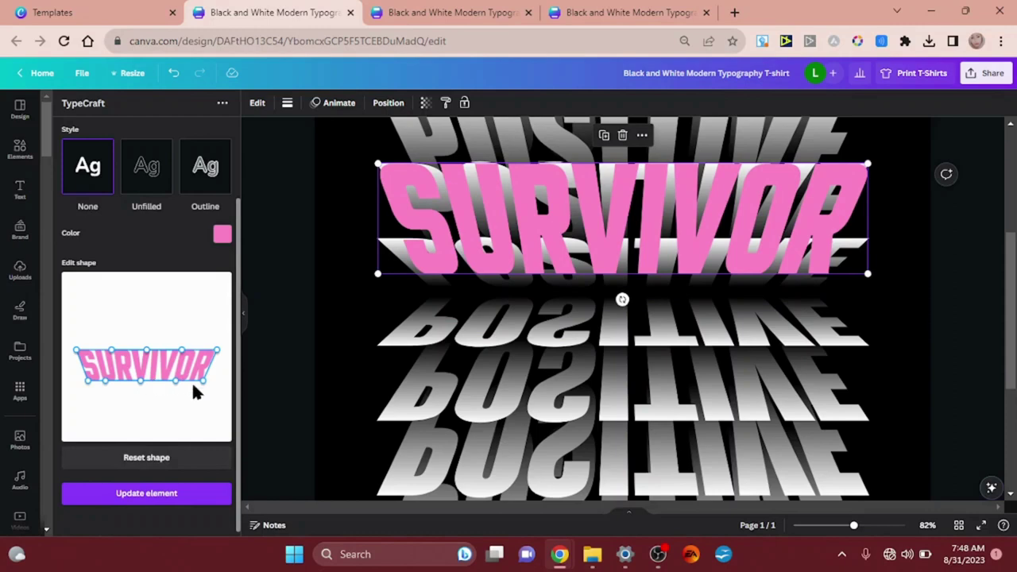
mouse_move(579, 227)
left_mouse_down()
mouse_move(570, 214)
mouse_move(581, 226)
left_mouse_up()
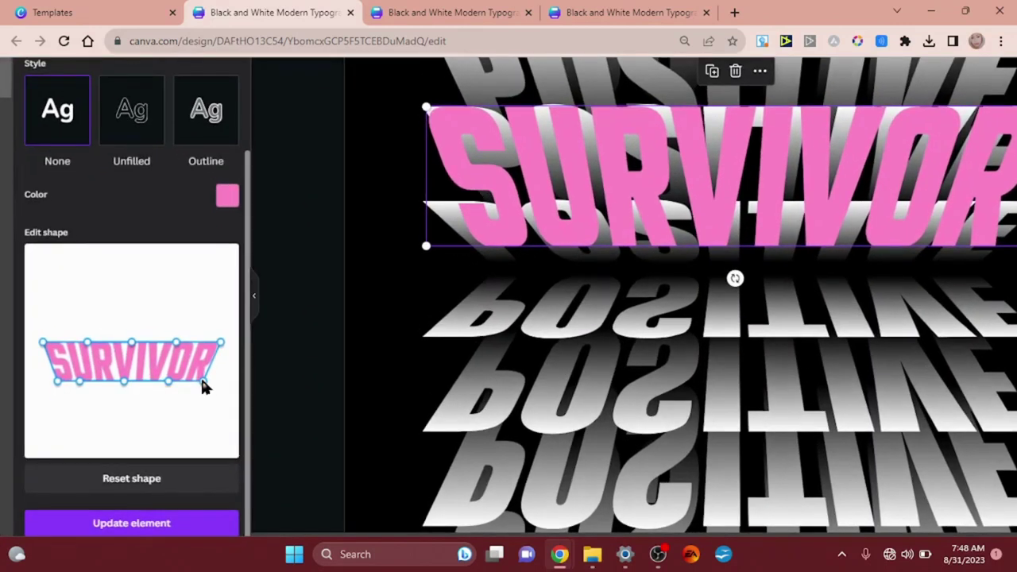
left_click_drag(203, 385, 191, 387)
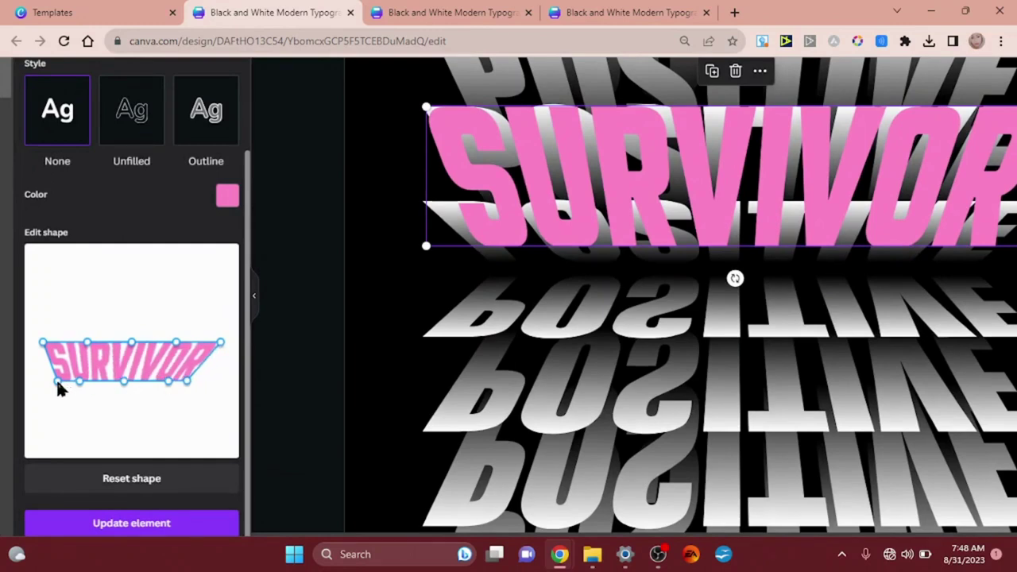
left_click_drag(57, 381, 61, 381)
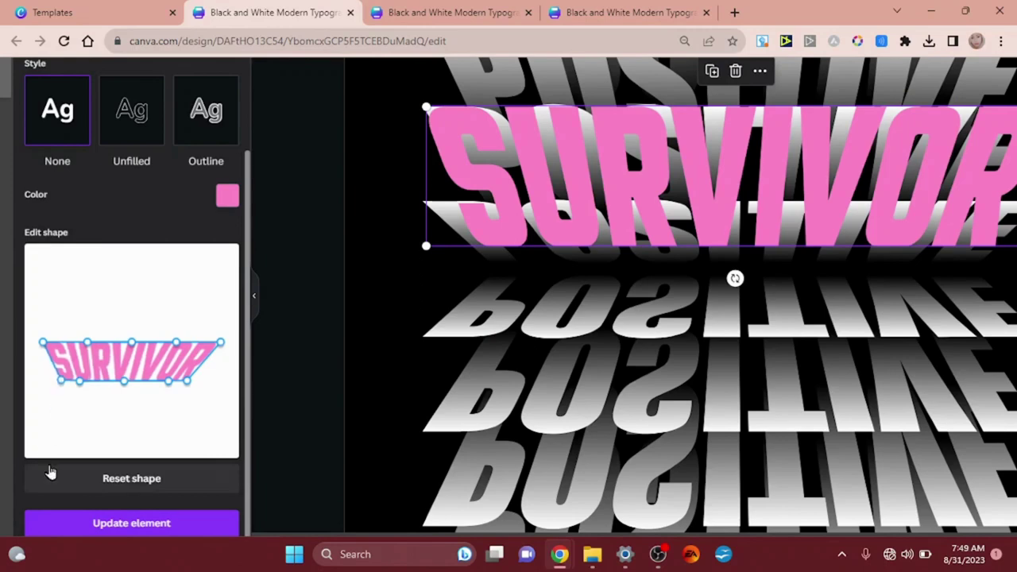
left_click(134, 523)
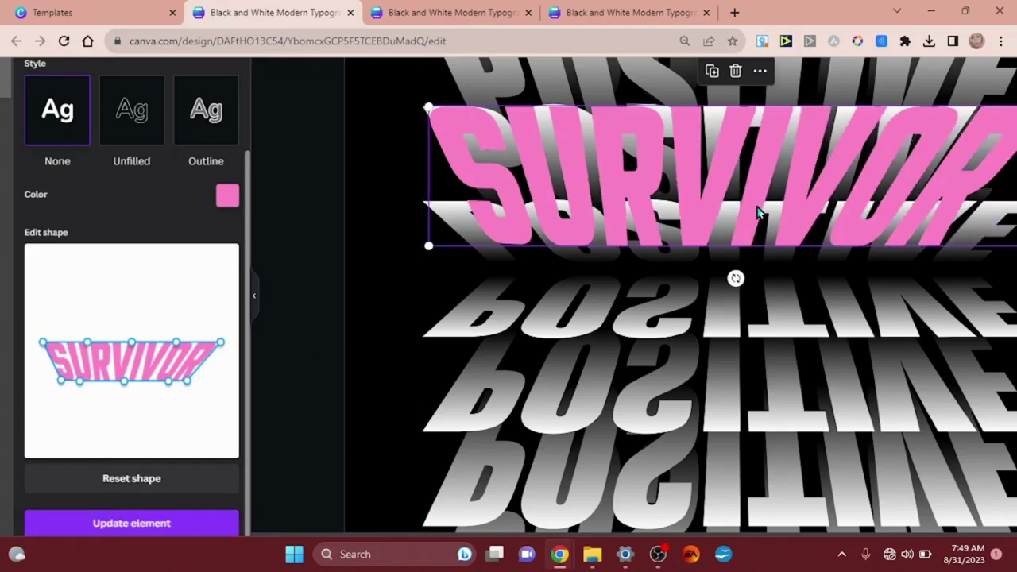
left_click_drag(759, 213, 775, 204)
left_click_drag(715, 188, 715, 191)
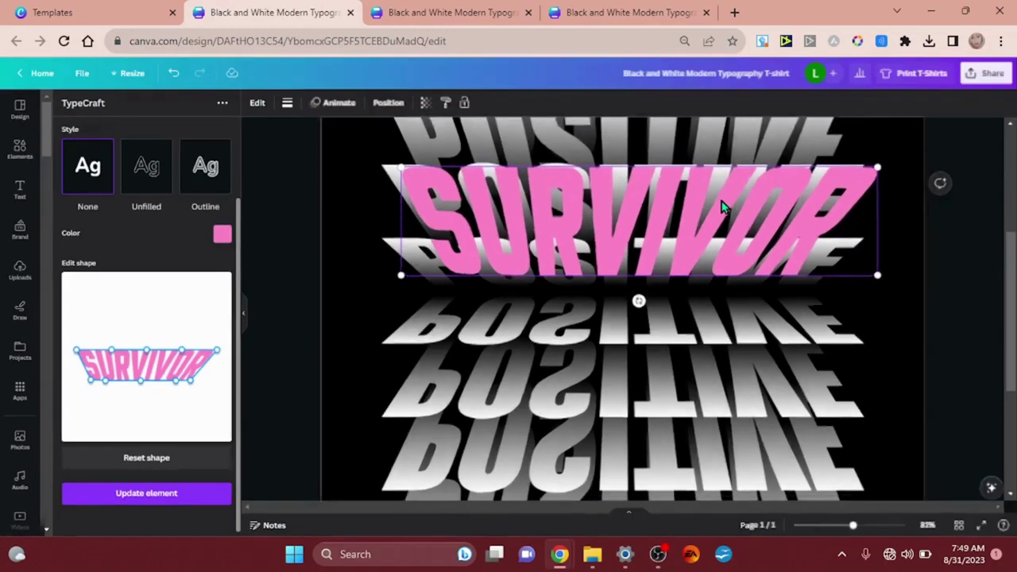
Step: Delete the POSITIVE perspective graphic behind the SURVIVOR lettering
scroll(723, 206, "down", 3, "ctrl")
scroll(723, 206, "down", 1, "ctrl")
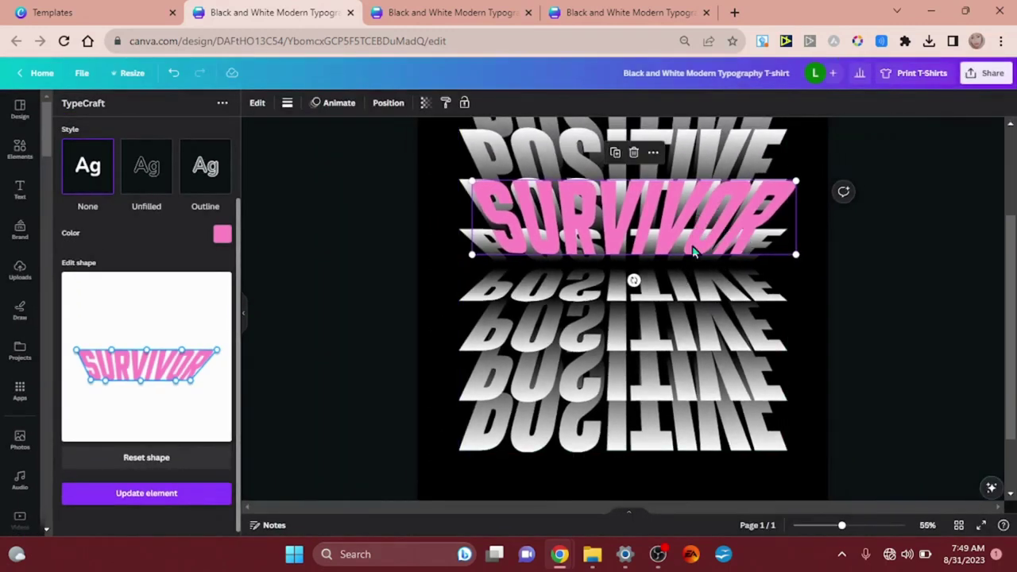
left_click(691, 395)
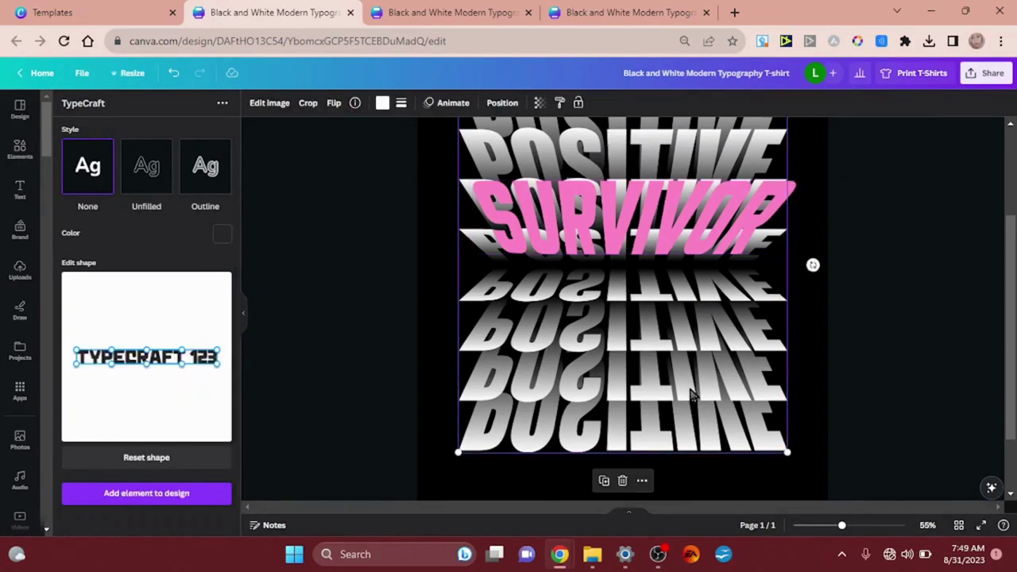
key("Delete")
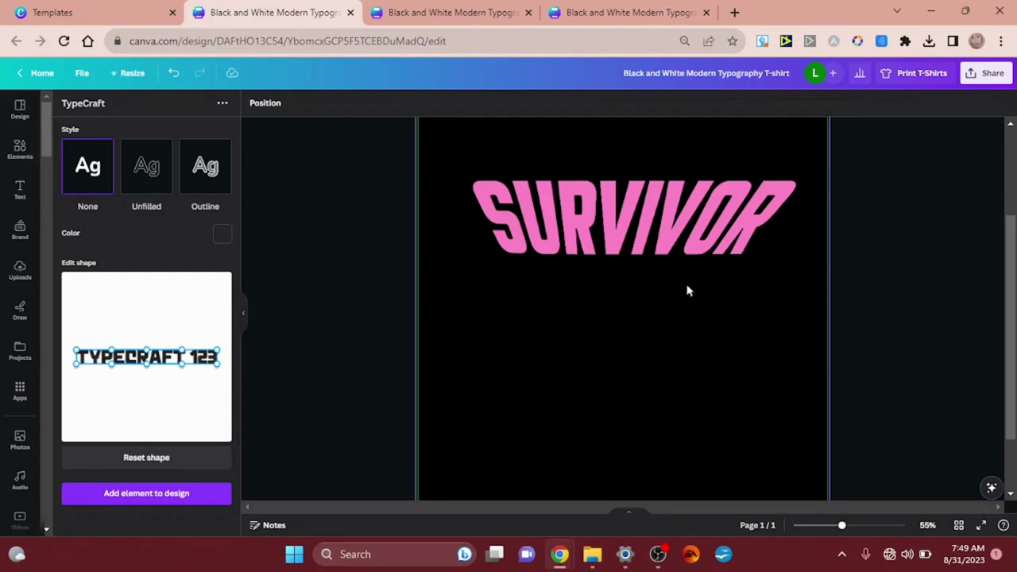
Step: Shrink the SURVIVOR lettering slightly and reposition it near the horizontal center of the black T-shirt page
scroll(747, 215, "up", 3, "ctrl")
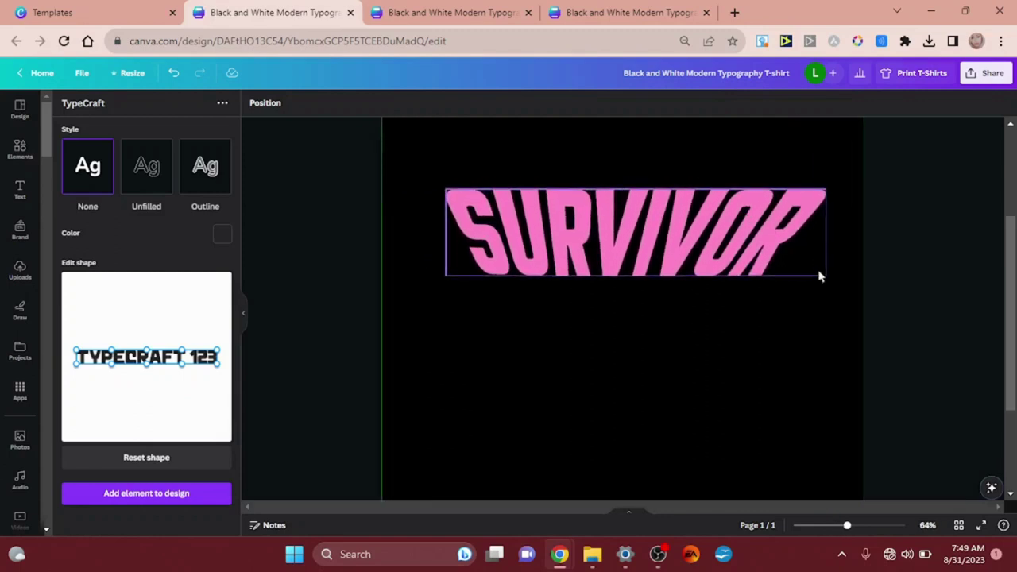
left_click(795, 256)
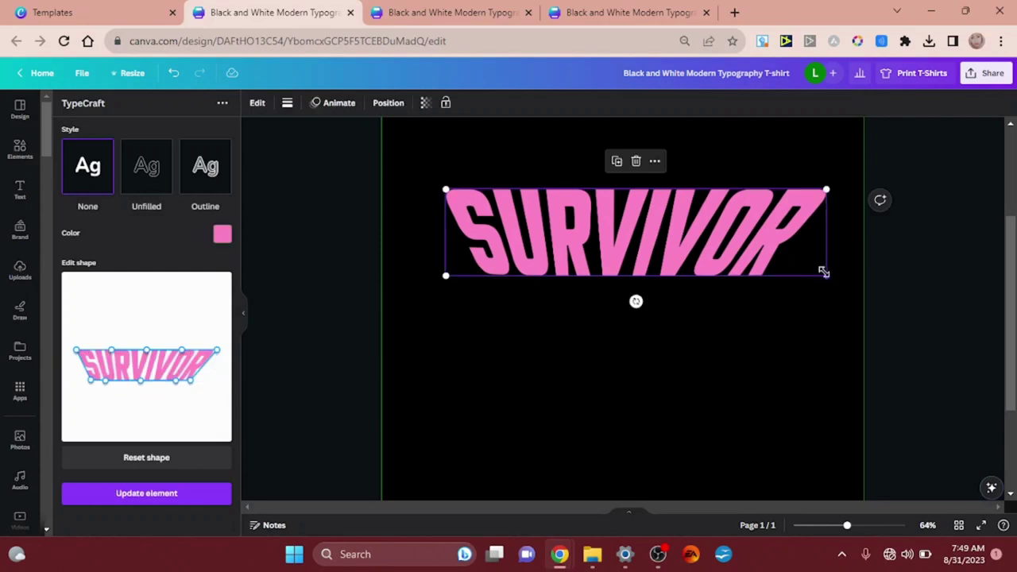
left_click_drag(824, 272, 793, 265)
mouse_move(670, 234)
left_mouse_down()
mouse_move(676, 220)
mouse_move(677, 240)
left_mouse_up()
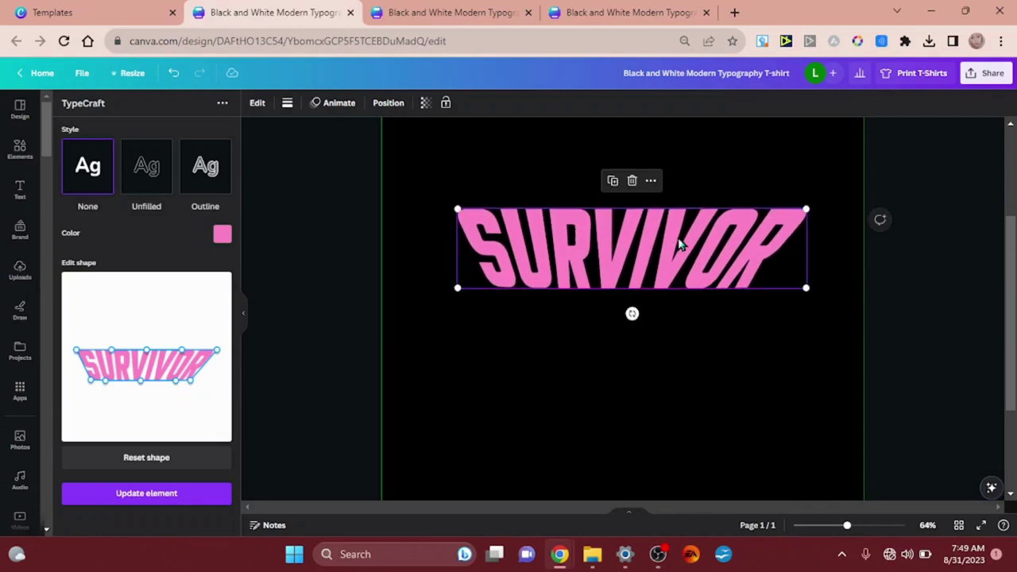
Step: Make three duplicates of the SURVIVOR lettering
scroll(739, 334, "down", 3)
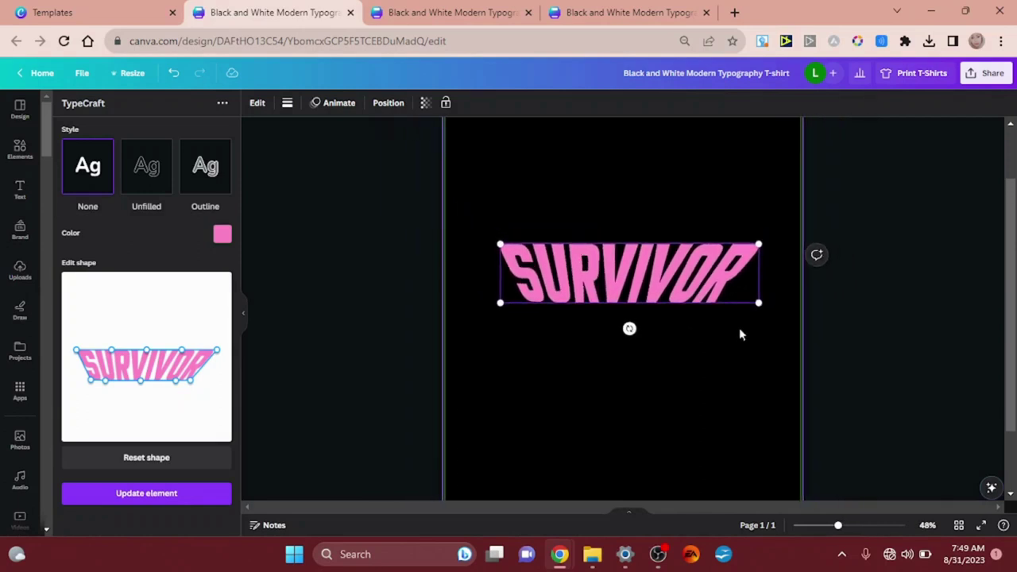
left_click(725, 348)
left_click(690, 288)
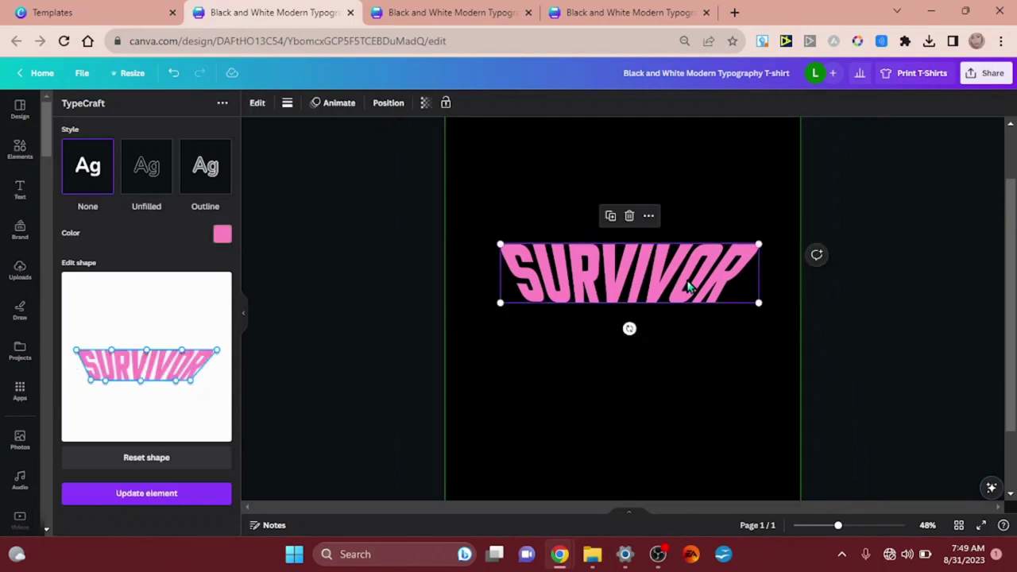
left_click_drag(690, 288, 703, 301)
left_click(648, 382)
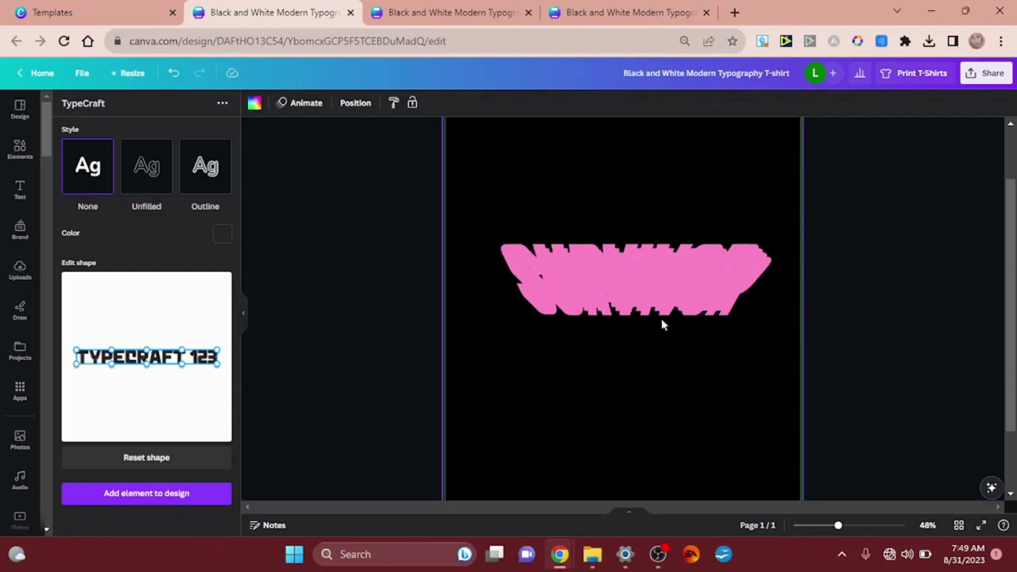
Step: Arrange the SURVIVOR copies into a vertical stack of four closely spaced rows
left_click_drag(655, 302, 644, 161)
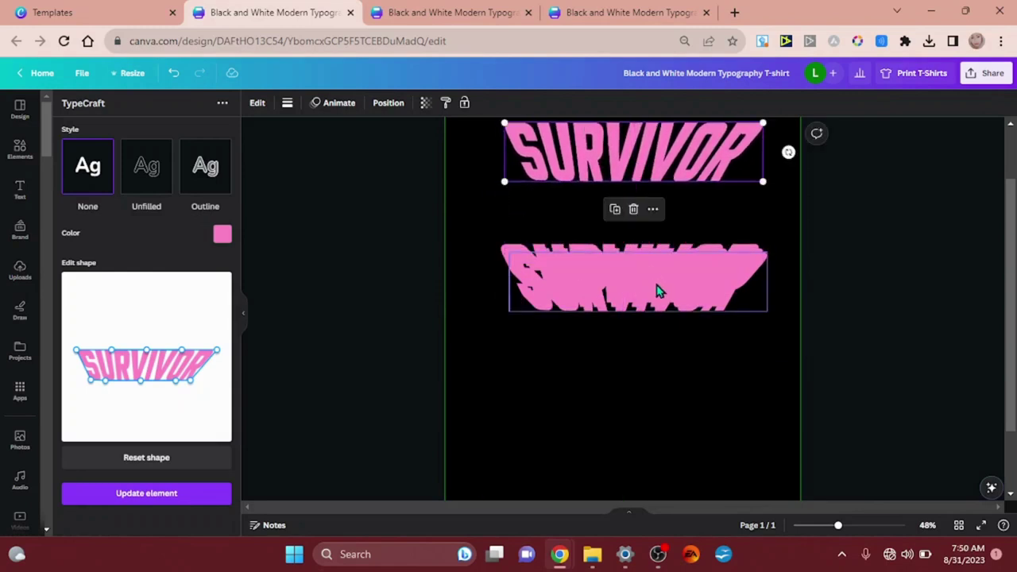
left_click_drag(657, 291, 663, 366)
left_click_drag(694, 271, 692, 197)
left_click_drag(688, 385, 675, 352)
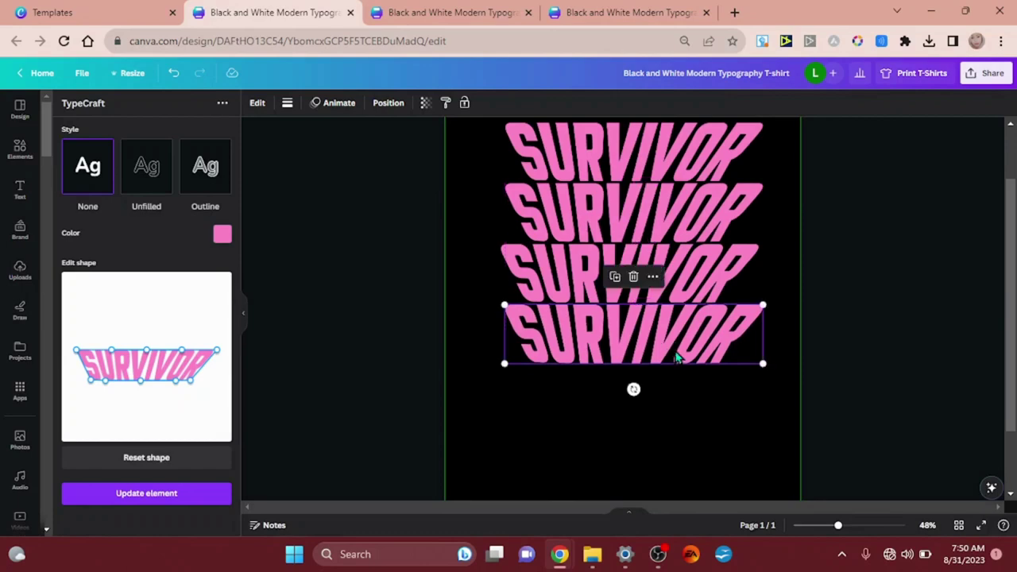
Step: Enlarge the upper three SURVIVOR rows together so they are wider than the lowest row
left_click(534, 380)
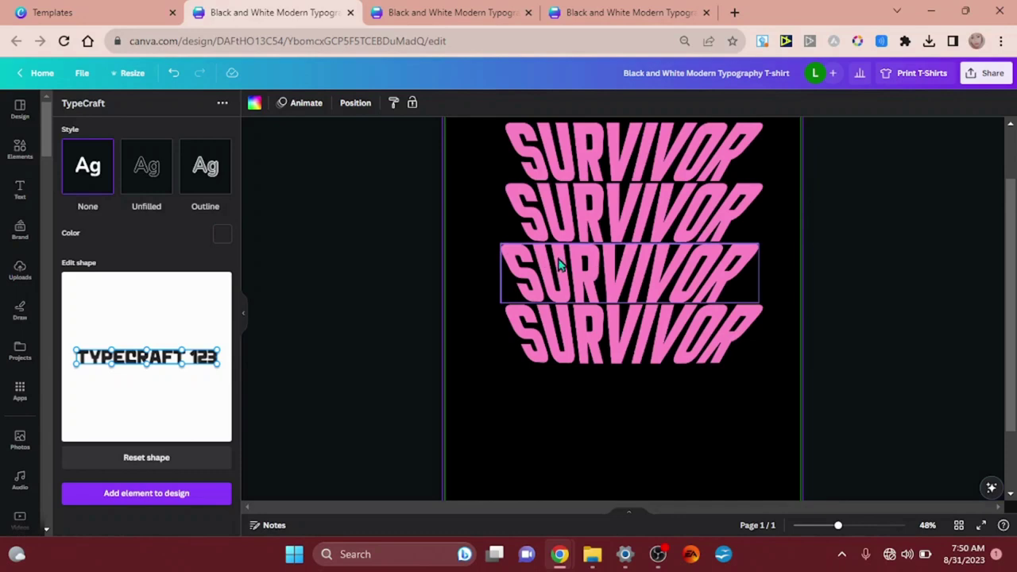
left_click_drag(479, 146, 790, 280)
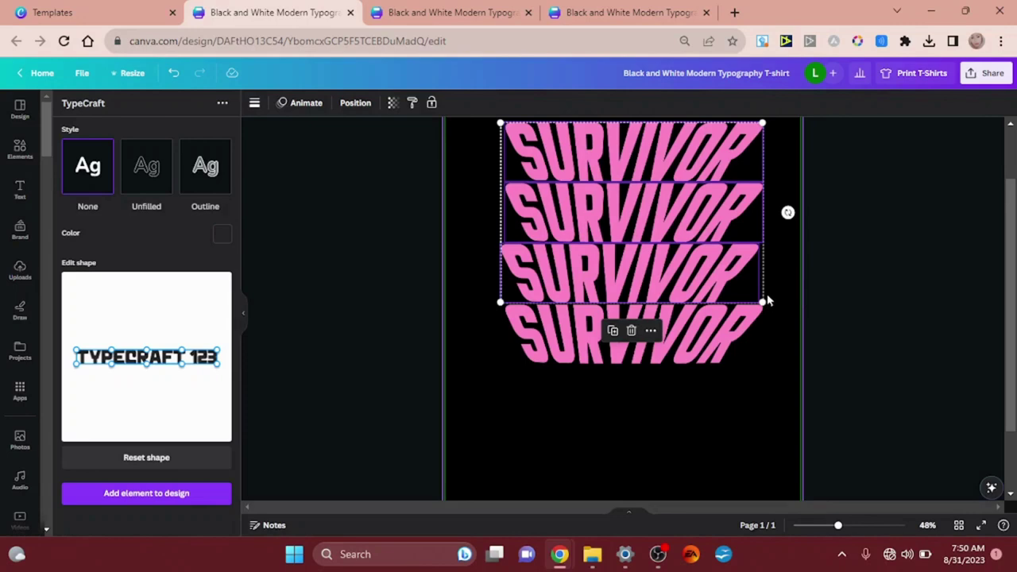
left_click_drag(765, 291, 761, 299)
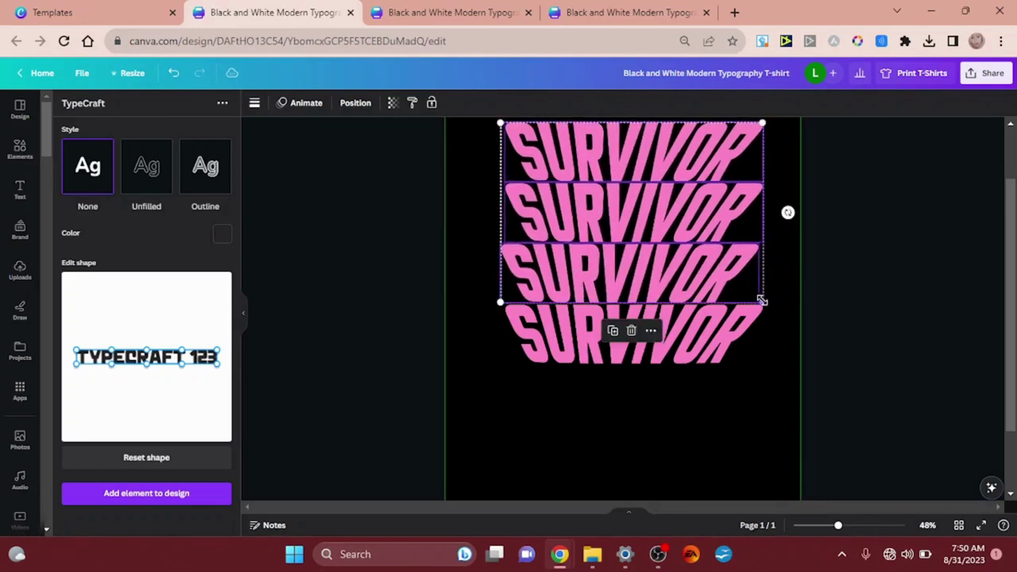
left_click_drag(759, 117, 785, 101)
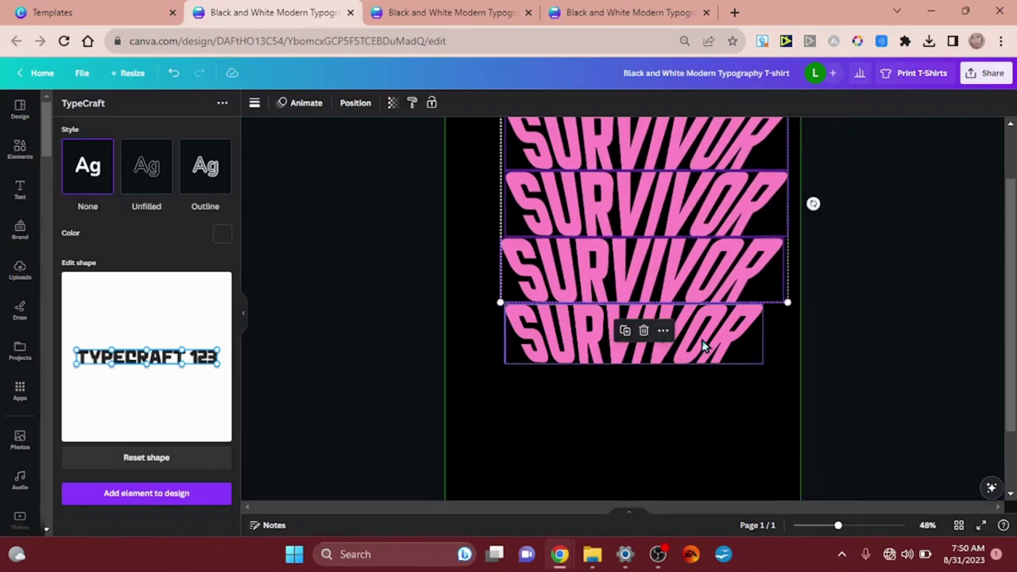
Step: Shift the three enlarged SURVIVOR rows sideways one by one to center them over the lowest row
left_click(580, 411)
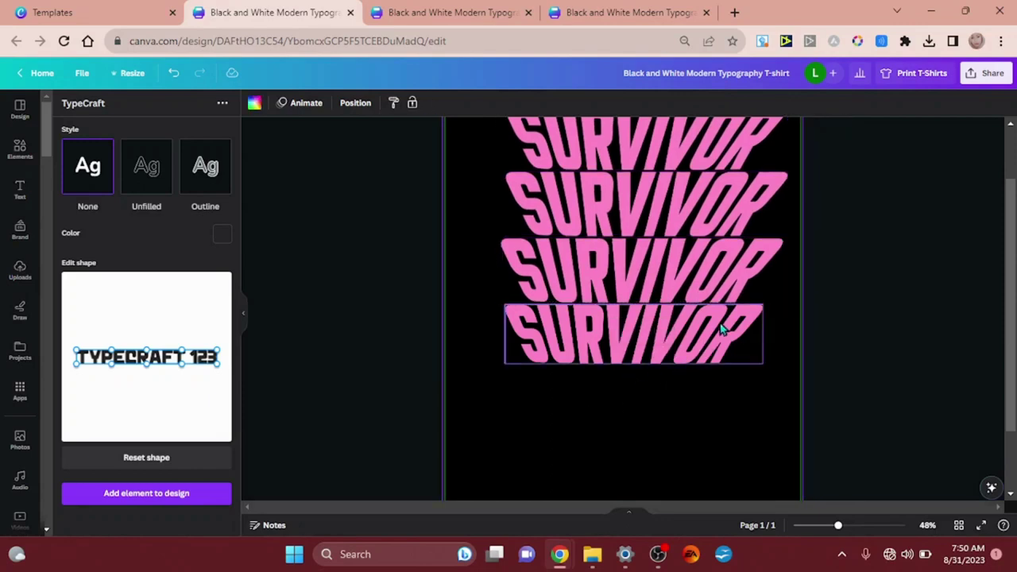
left_click_drag(675, 266, 662, 263)
left_click_drag(707, 200, 692, 198)
left_click(723, 140)
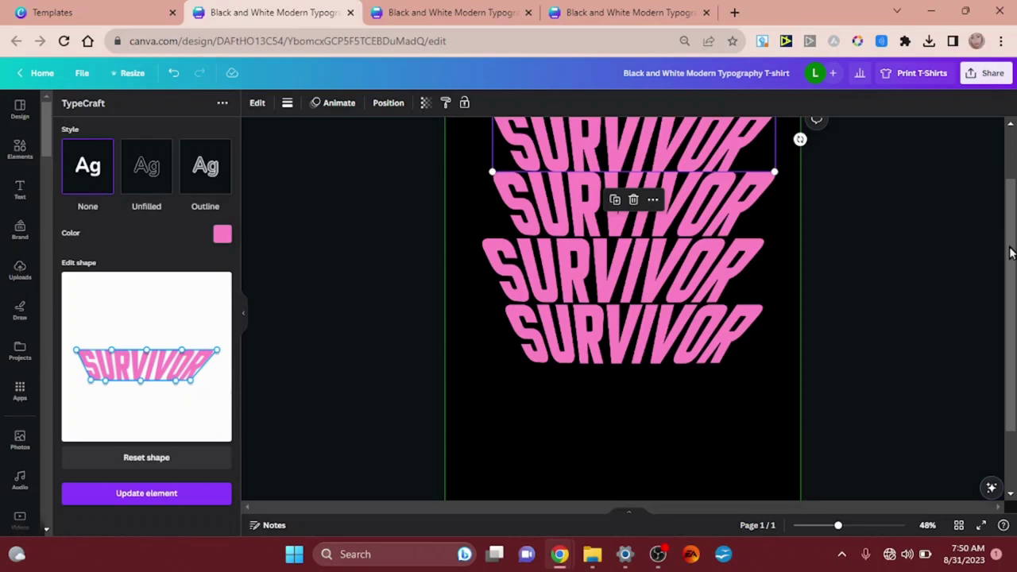
scroll(1010, 235, "up", 2)
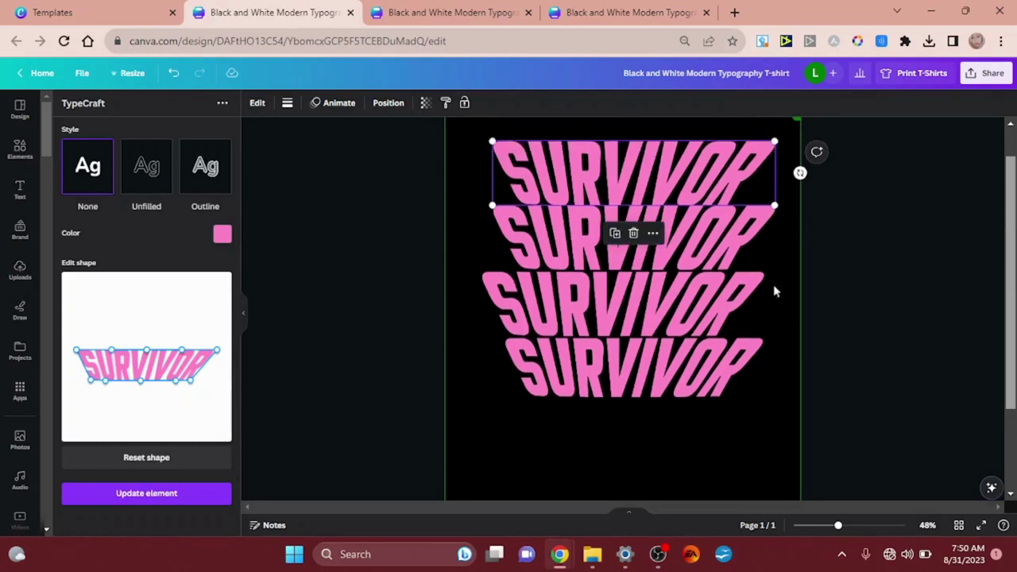
Step: Search the elements library for BLACK BLUR and show all matching graphics
left_click(21, 150)
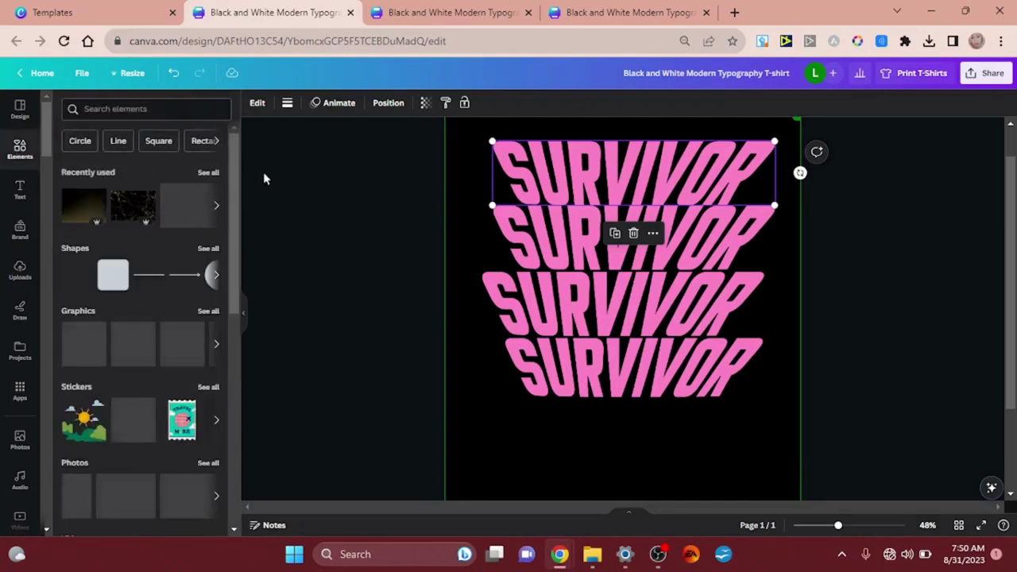
left_click(115, 109)
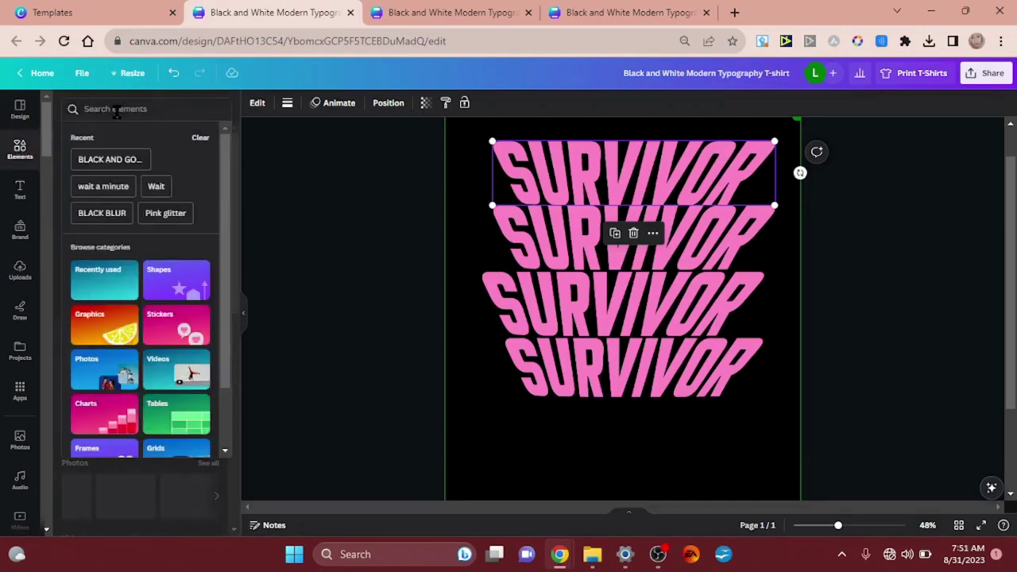
type("BL")
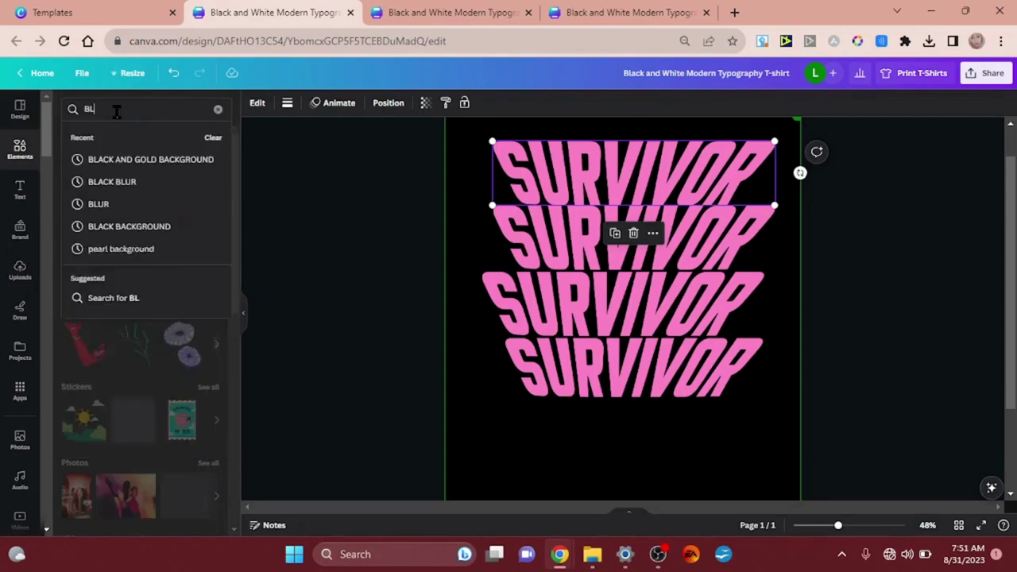
type("ACK BLUR")
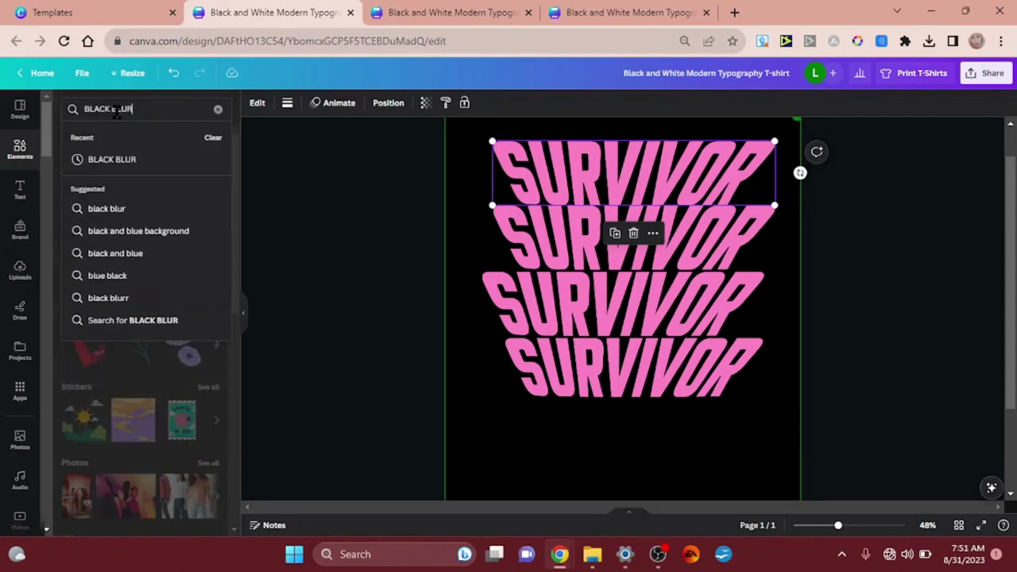
key("Return")
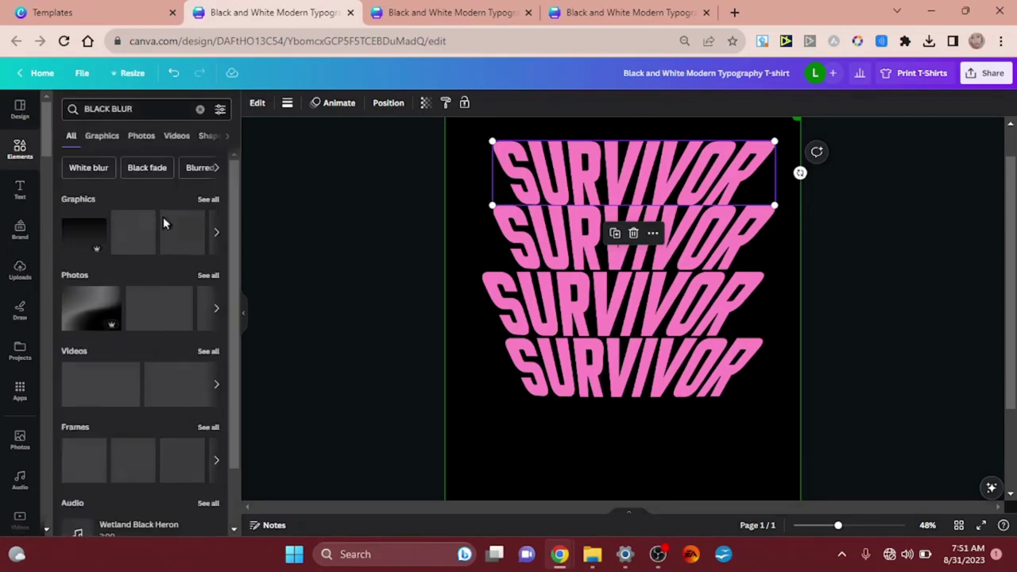
left_click(207, 202)
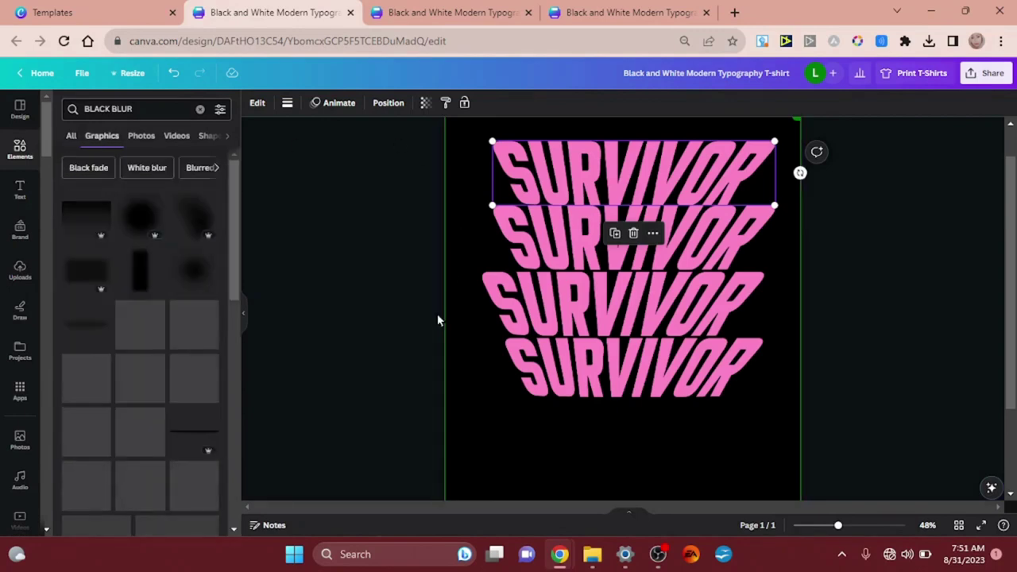
Step: Remove the black background and move the lower three SURVIVOR rows down together, leaving a clear gap beneath the top row
left_click(481, 460)
key("Delete")
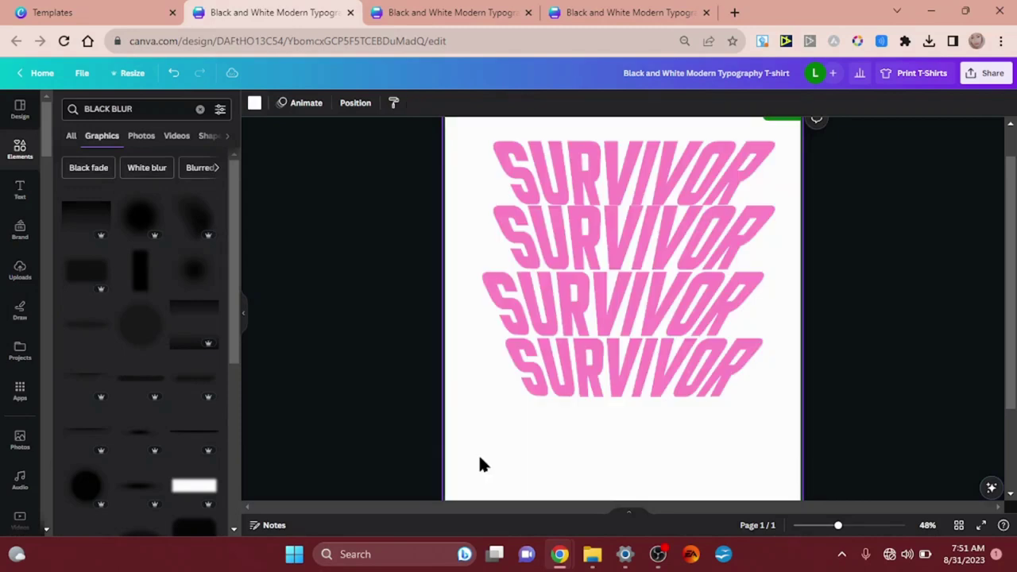
left_click_drag(451, 245, 681, 397)
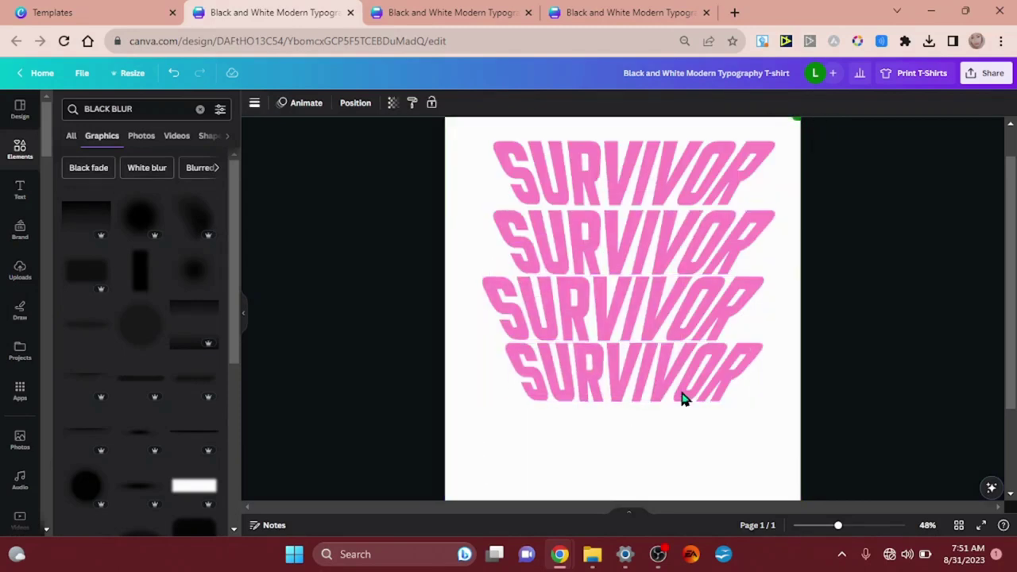
key("shift+Down")
key("shift+Down")
key("shift+Down")
key("shift+Down")
key("shift+Down")
key("shift+Down")
key("shift+Down")
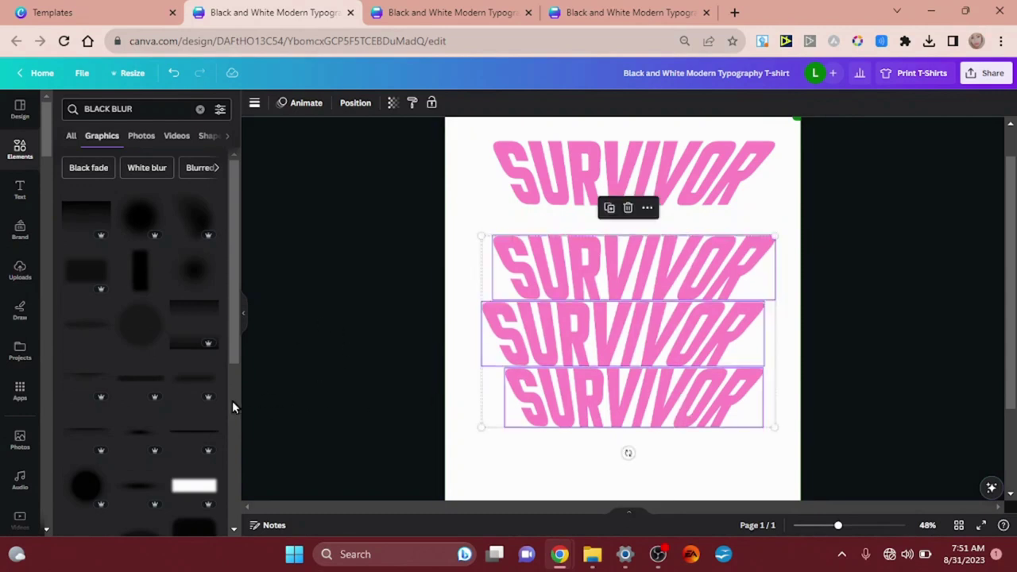
Step: Add a thin black blur strip, enlarge it to span the page width and place it across the base of the top SURVIVOR row
left_click(188, 436)
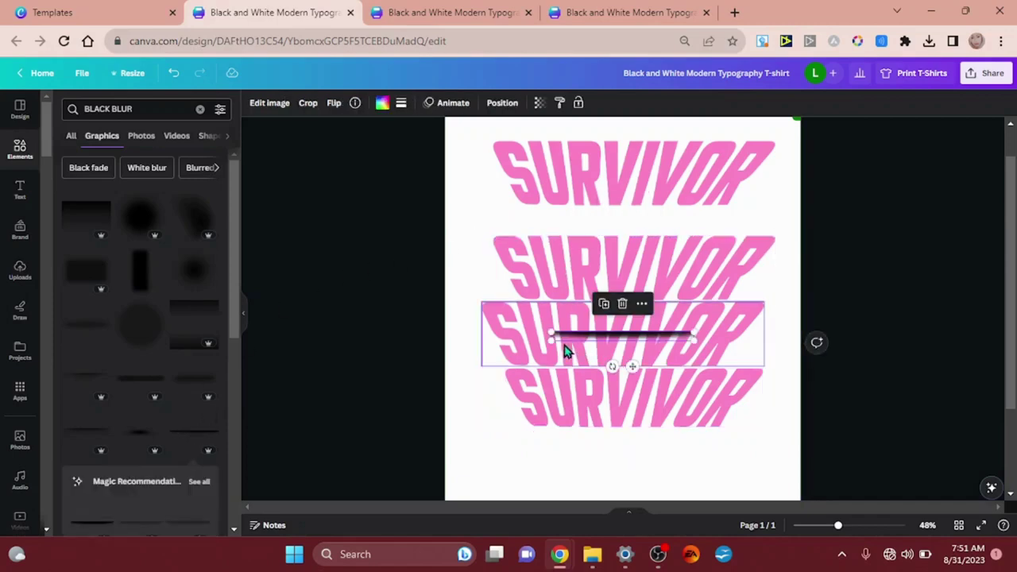
left_click_drag(550, 339, 318, 459)
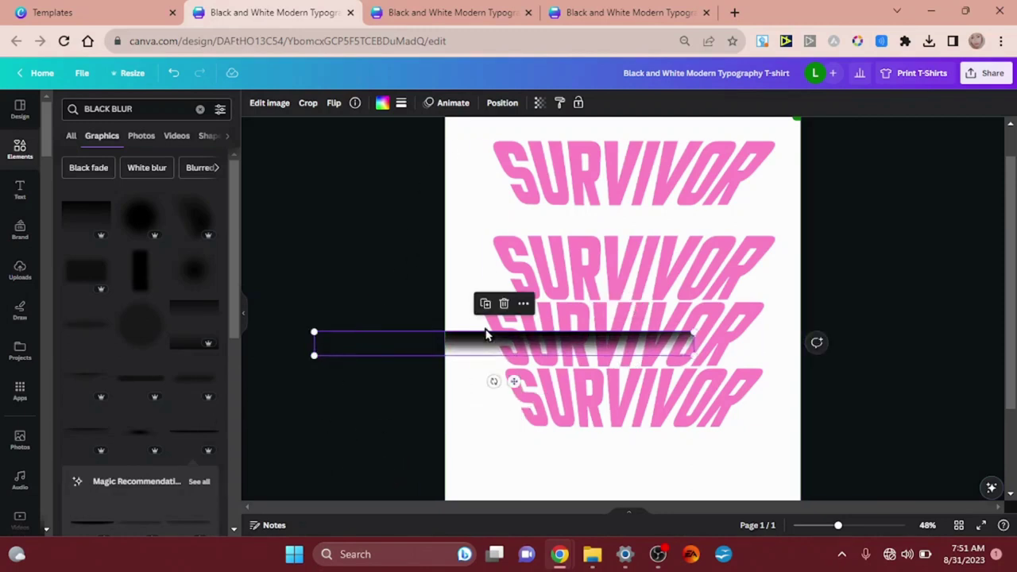
left_click_drag(472, 338, 596, 189)
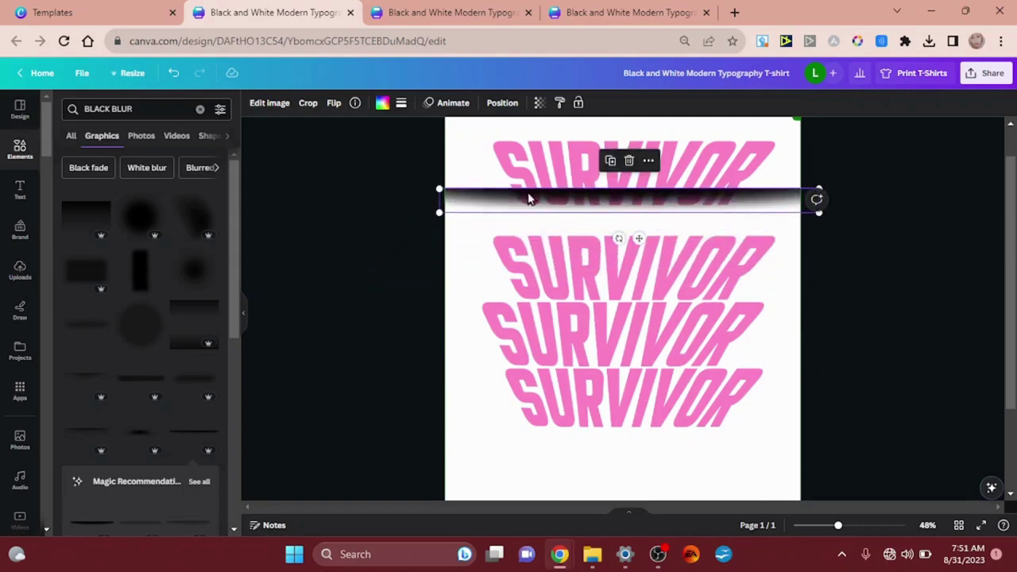
Step: Flip the blur strip vertically and align its solid edge with the base of the top SURVIVOR row
left_click(334, 106)
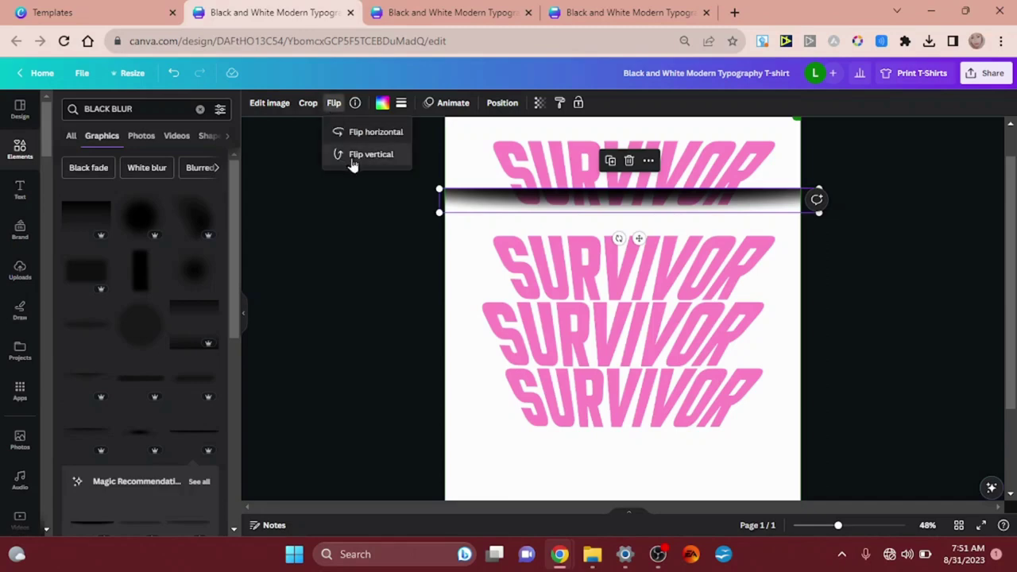
left_click(354, 155)
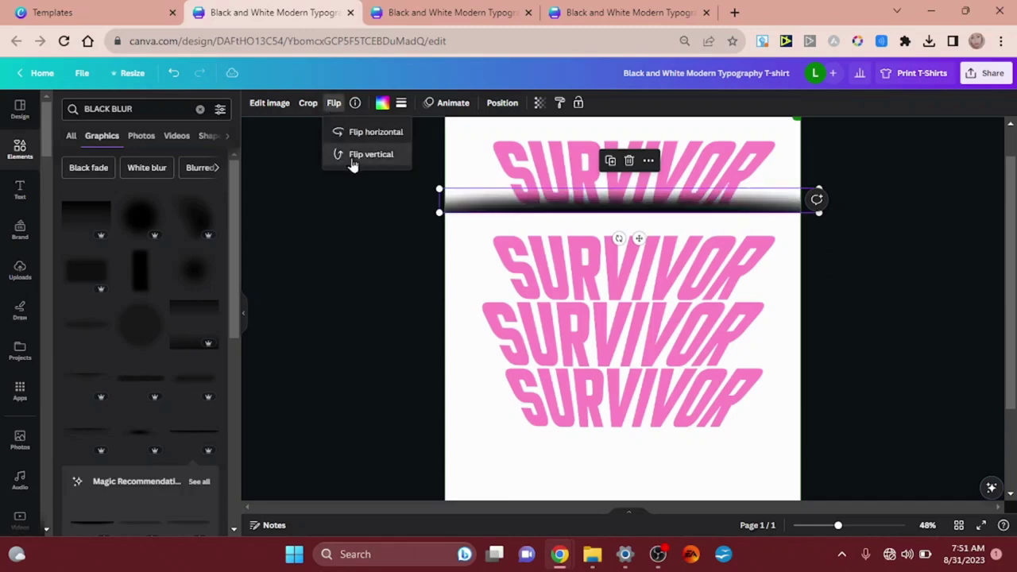
left_click(615, 196)
mouse_move(616, 196)
left_mouse_down()
mouse_move(613, 182)
mouse_move(620, 188)
left_mouse_up()
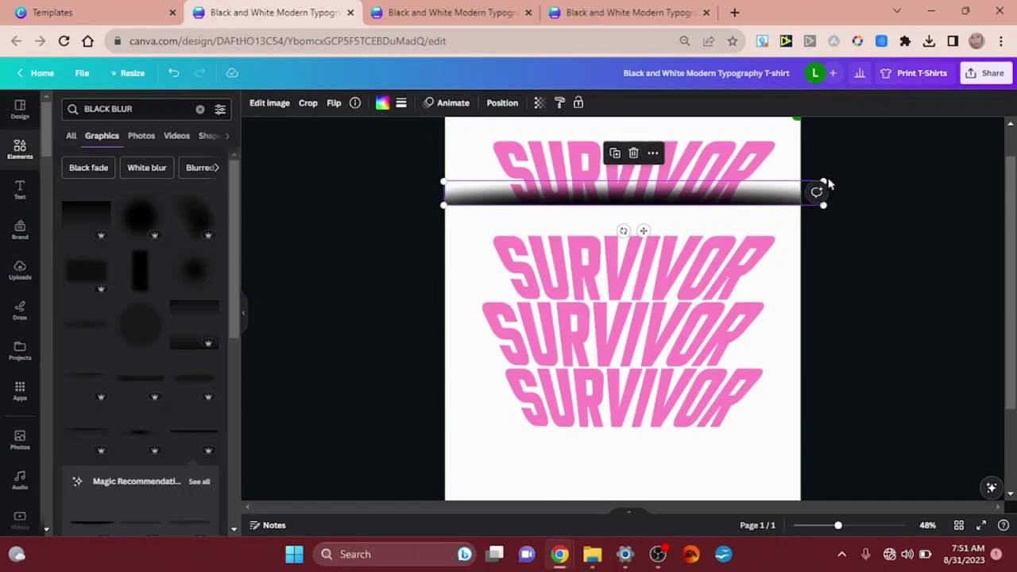
Step: Enlarge the blur strip so it extends past both page sides and recenter it over the top SURVIVOR row
left_click_drag(823, 180, 939, 111)
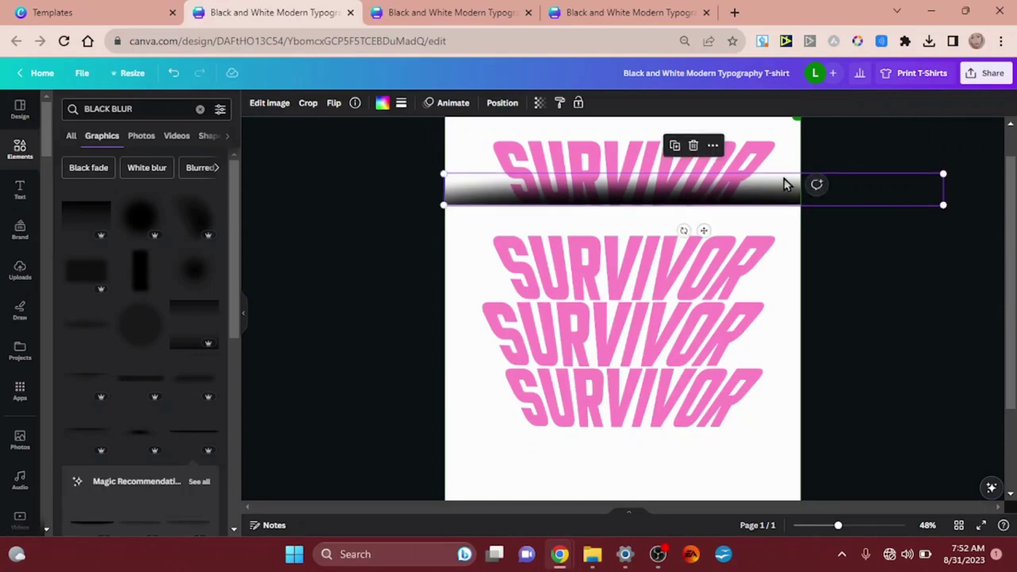
left_click_drag(680, 185, 637, 185)
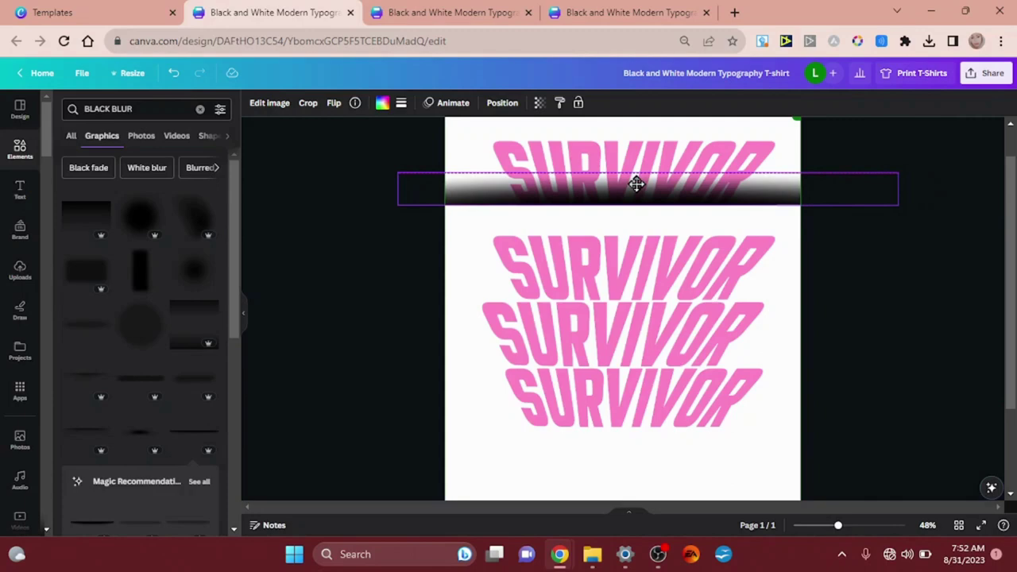
left_click_drag(637, 184, 636, 185)
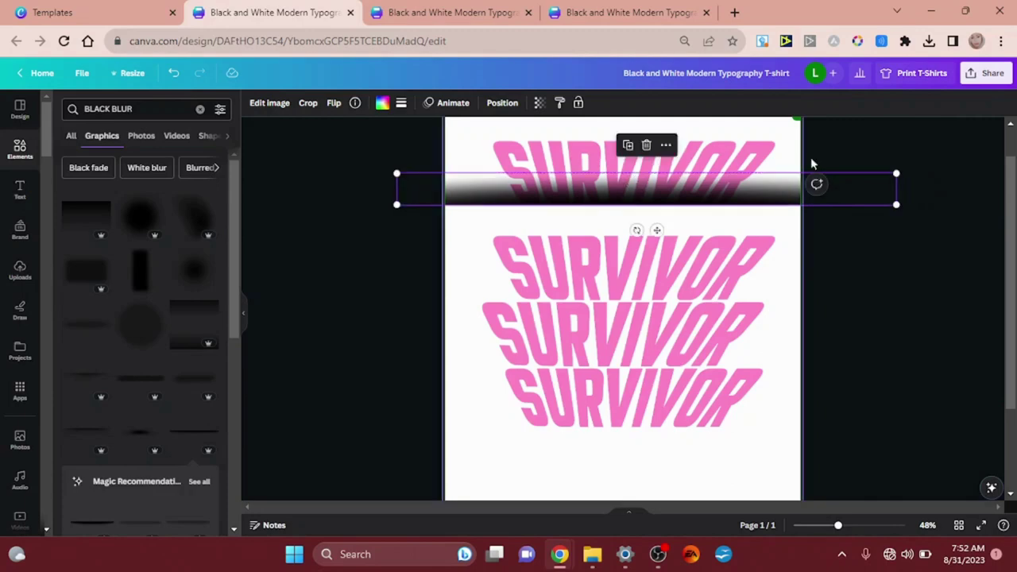
left_click(769, 411)
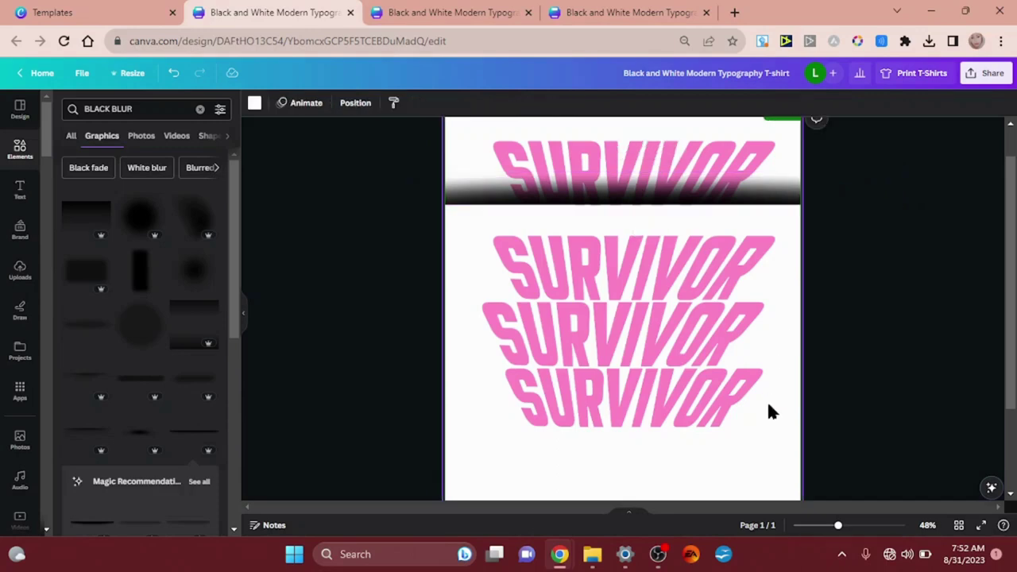
Step: Make three copies of the blur strip and set them aside below the lowest SURVIVOR row, keeping the original on the top row
left_click(767, 204)
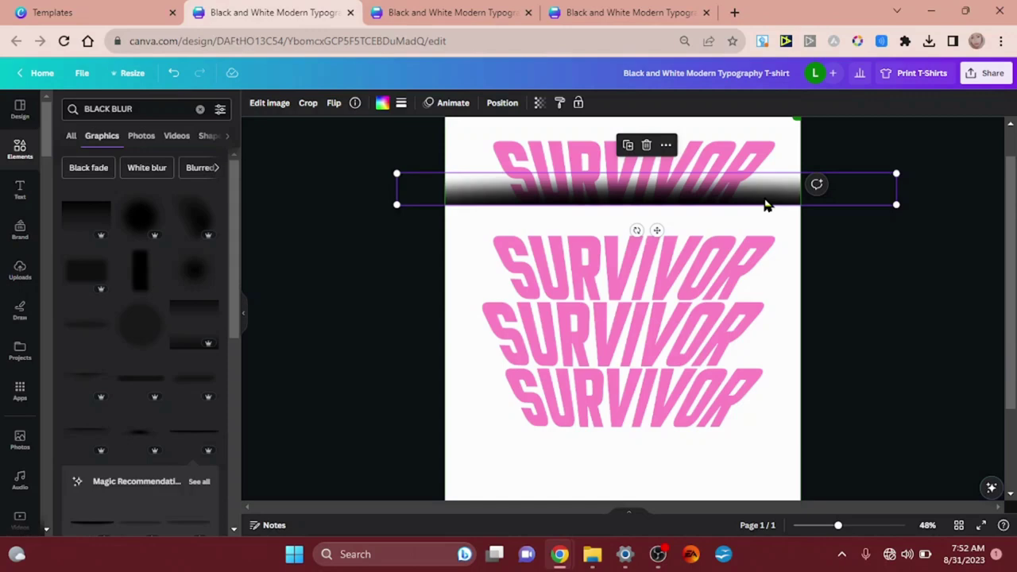
key("shift+Down")
key("shift+Right")
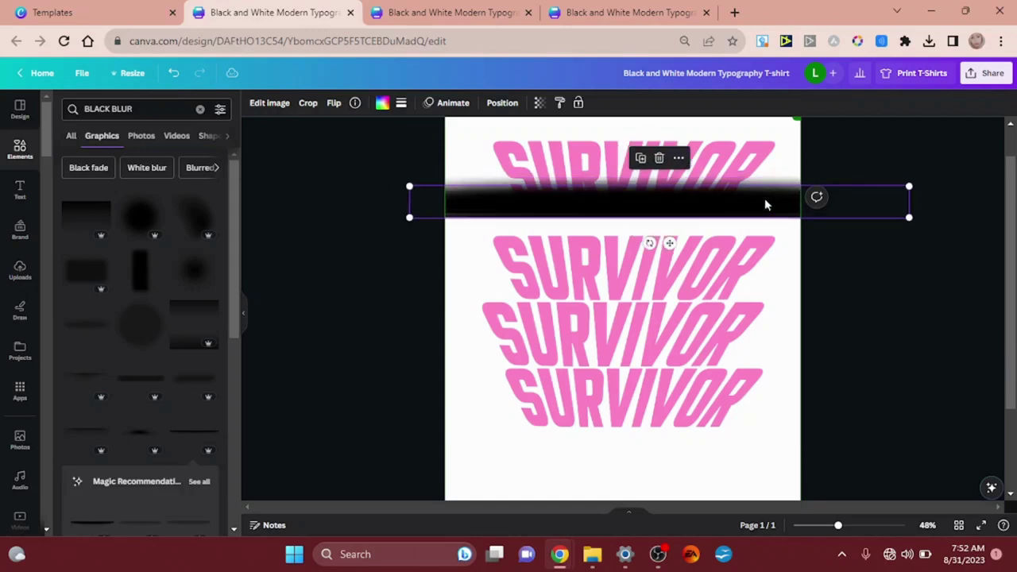
left_click_drag(765, 205, 748, 355)
mouse_move(724, 450)
left_mouse_down()
mouse_move(727, 472)
mouse_move(738, 199)
mouse_move(722, 466)
left_mouse_up()
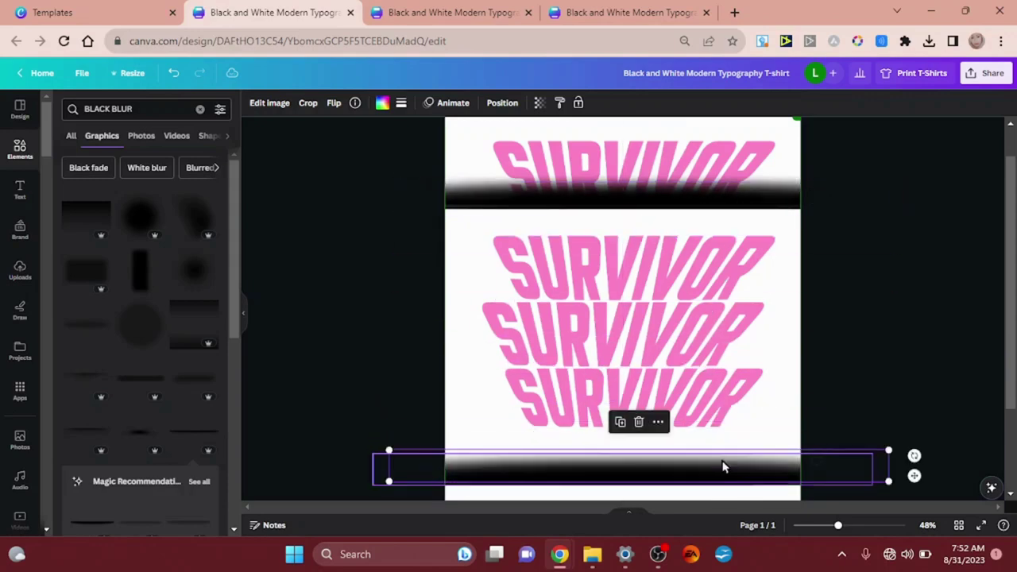
left_click_drag(768, 211, 763, 480)
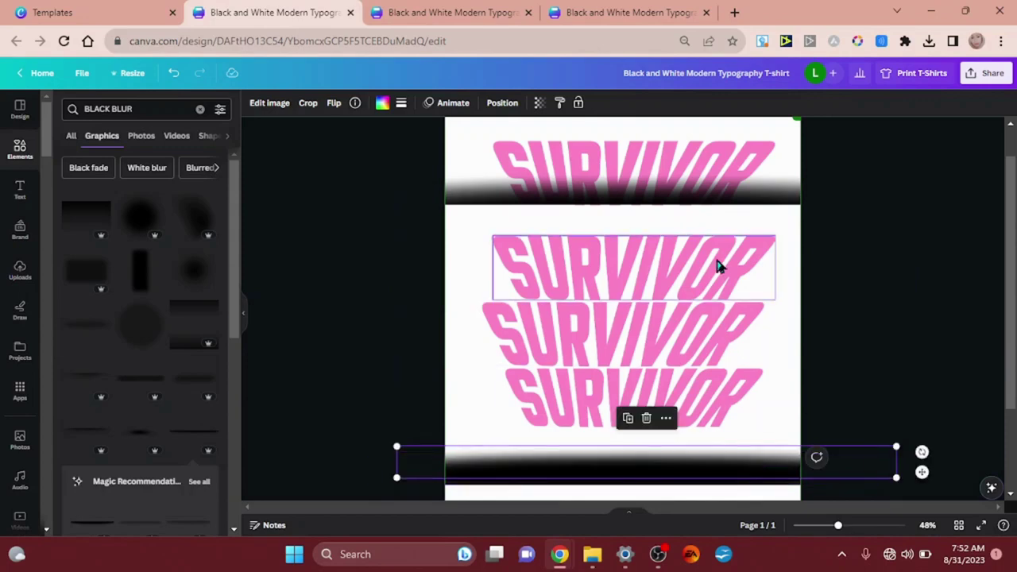
Step: Overlap the second SURVIVOR row in front of the top row's blur and lay a blur copy across the second row's base
left_click_drag(718, 266, 718, 231)
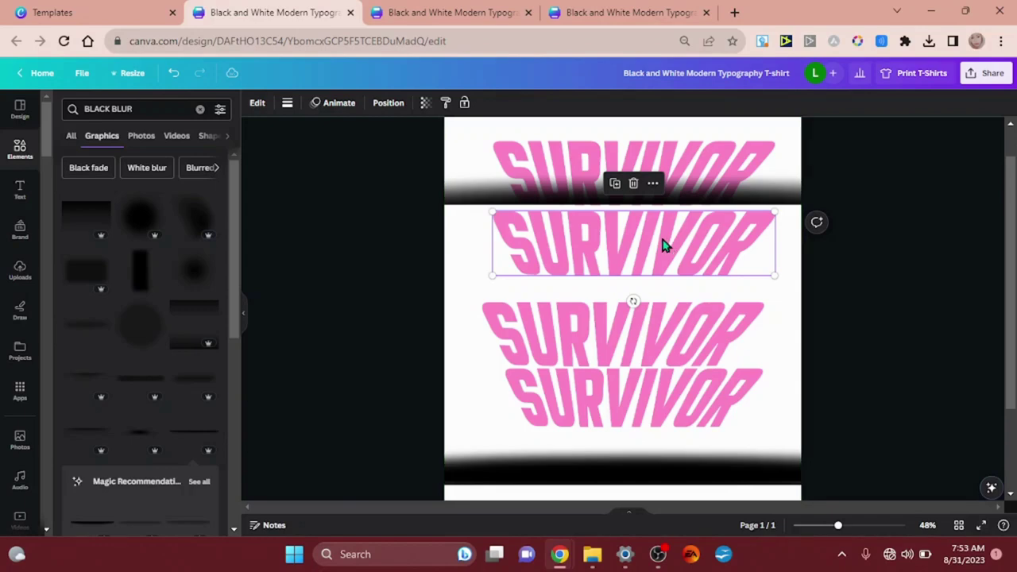
left_click_drag(666, 246, 666, 223)
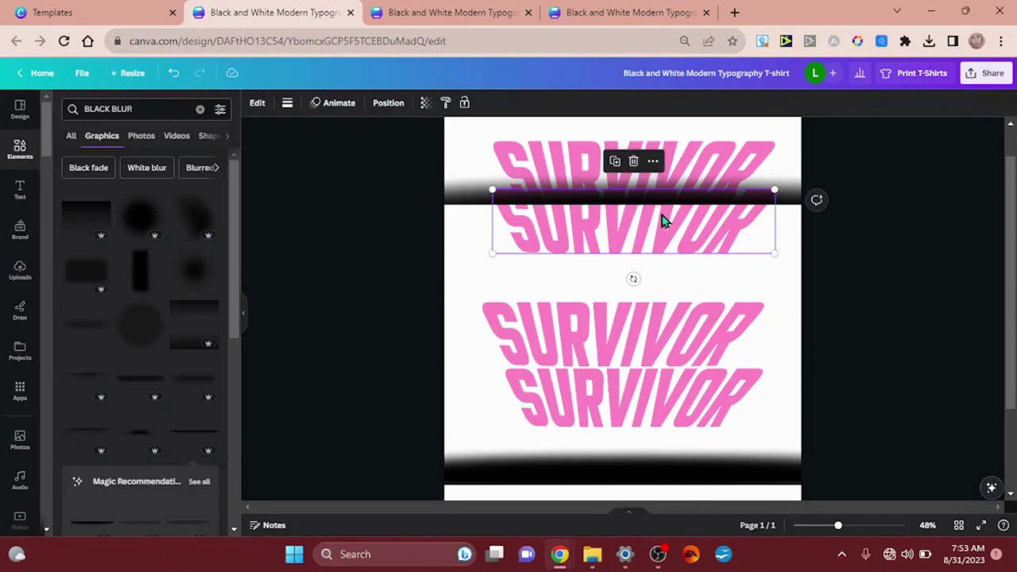
key("ctrl+bracketright")
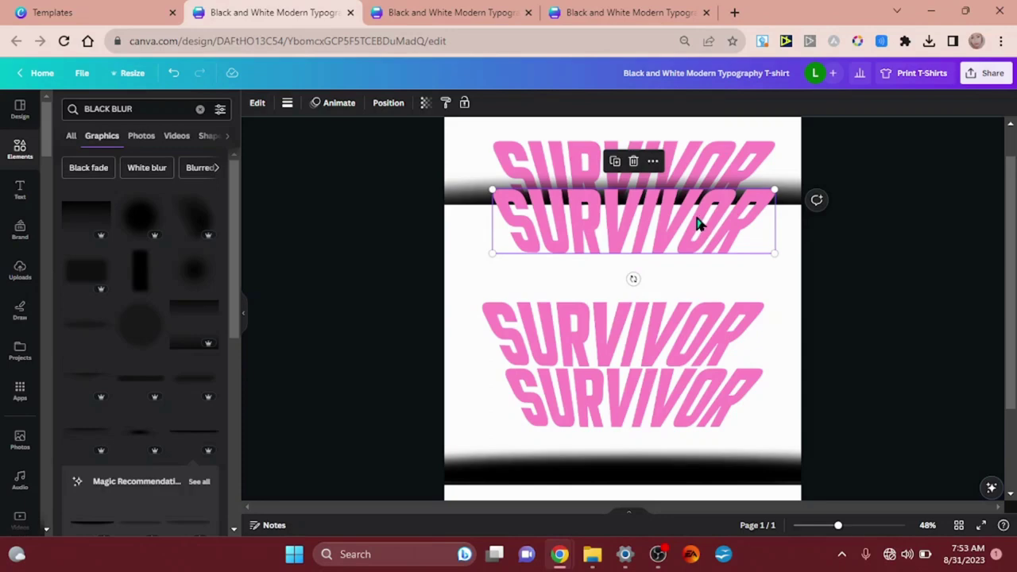
mouse_move(697, 221)
left_mouse_down()
mouse_move(692, 205)
mouse_move(696, 213)
left_mouse_up()
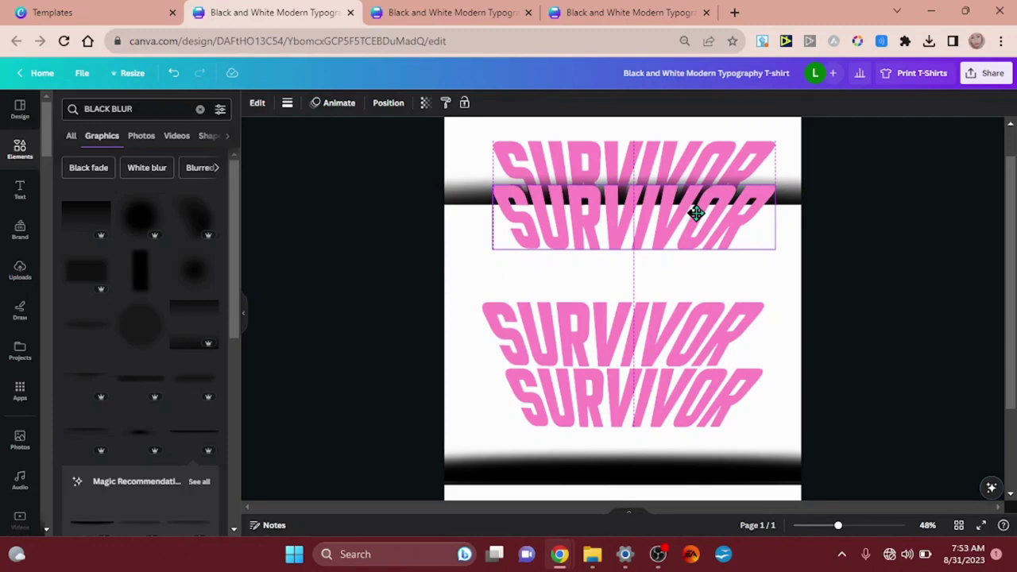
left_click_drag(696, 213, 696, 214)
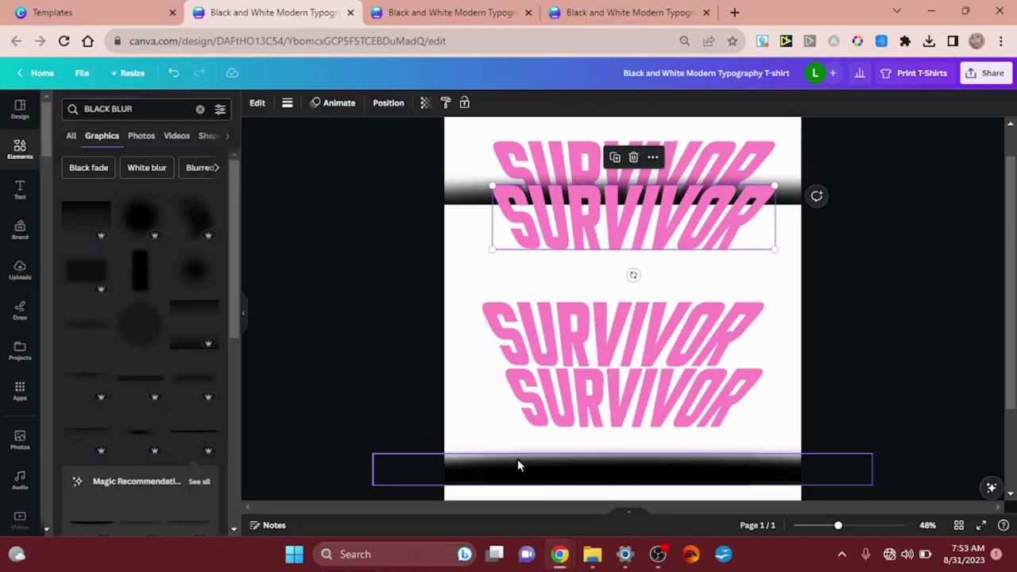
left_click_drag(464, 469, 476, 228)
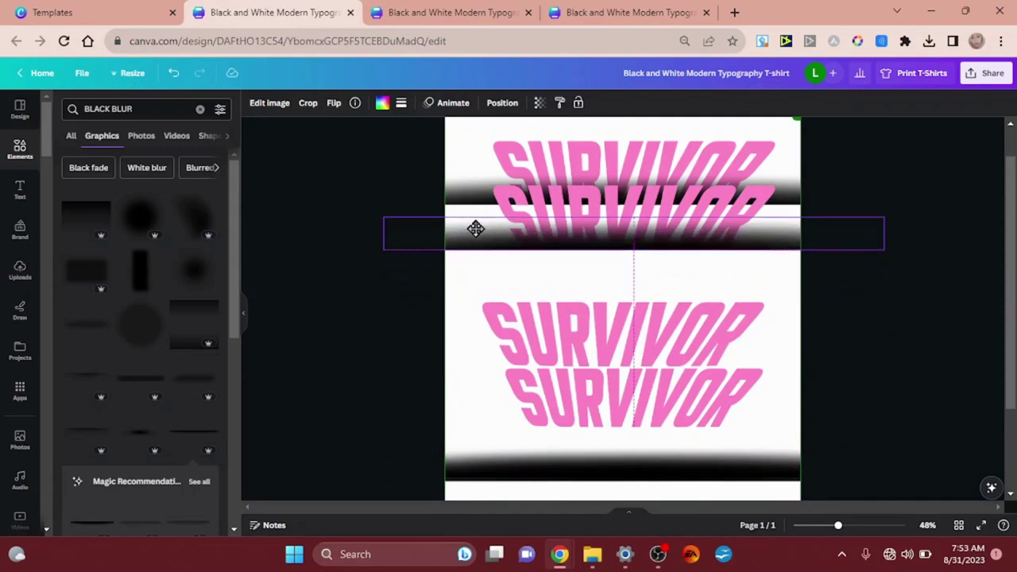
left_click_drag(475, 229, 476, 231)
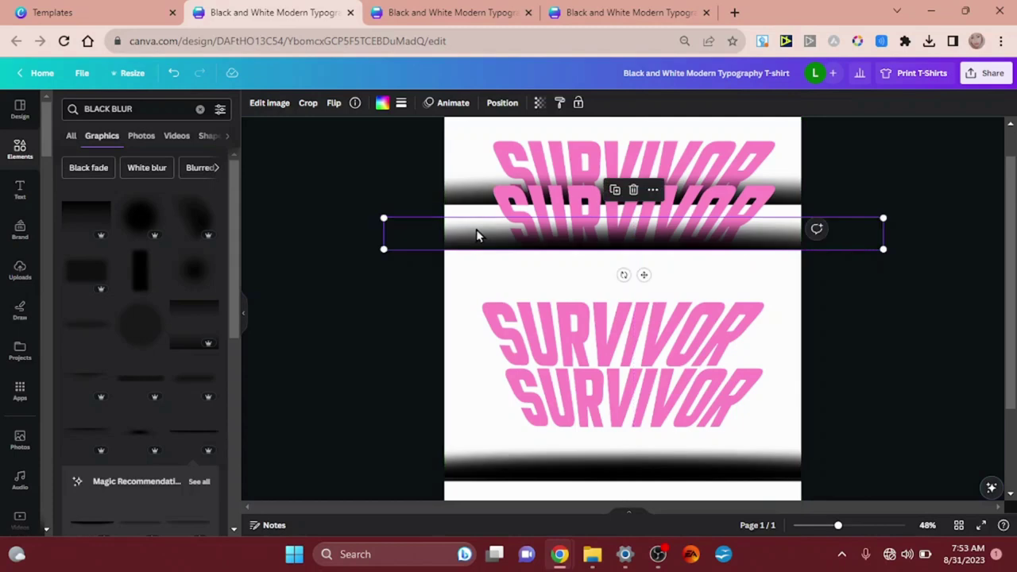
Step: Overlap the third SURVIVOR row in front of the second row's blur and lay a blur copy in front of the third row's base
left_click(574, 331)
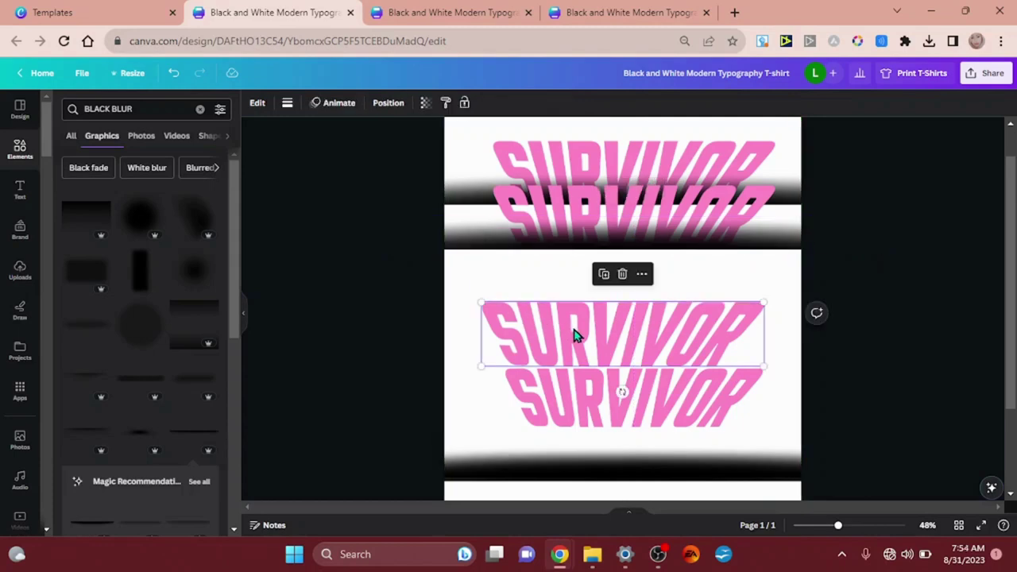
left_click_drag(575, 322, 588, 262)
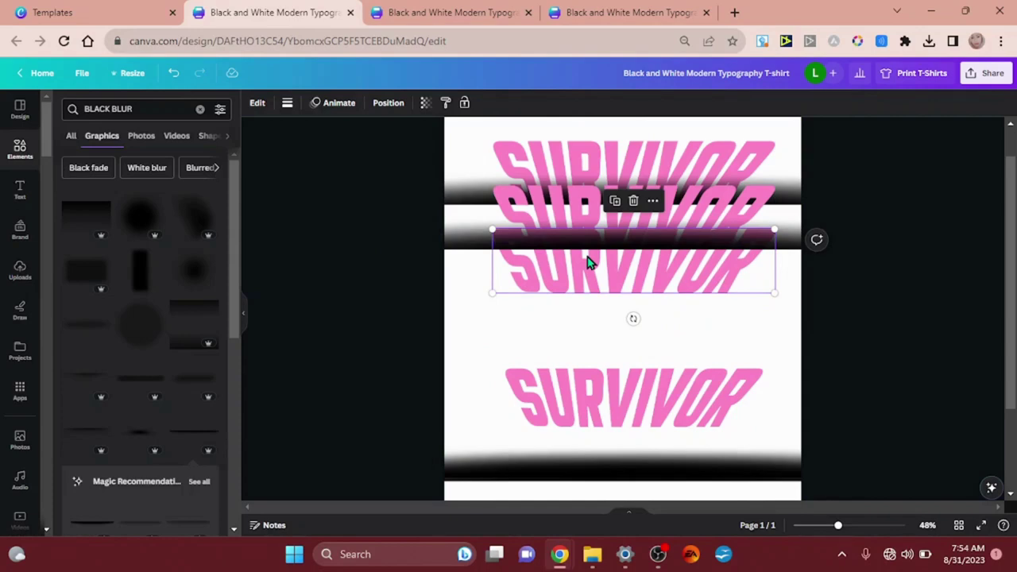
key("ctrl+bracketright")
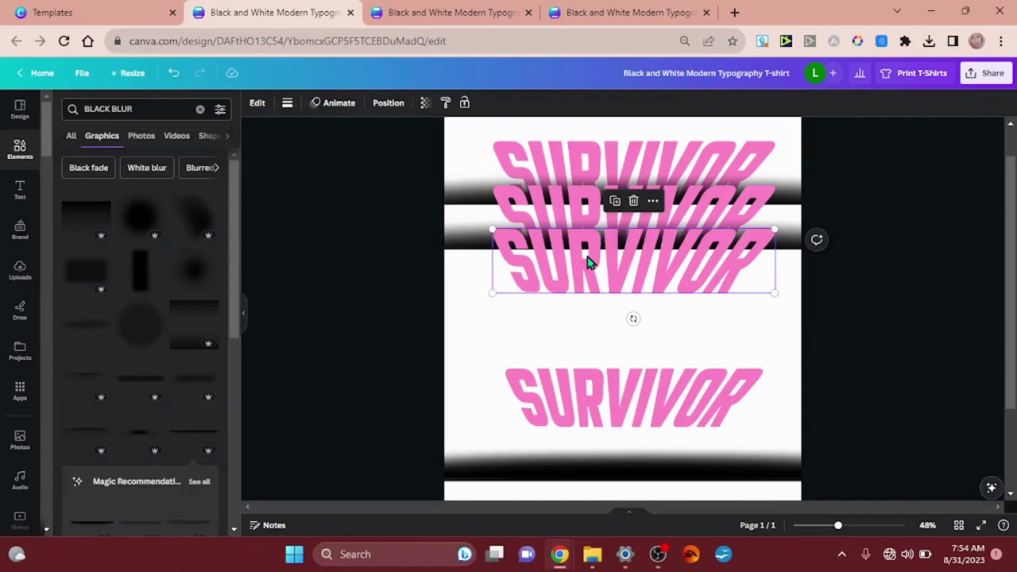
left_click_drag(532, 475, 535, 287)
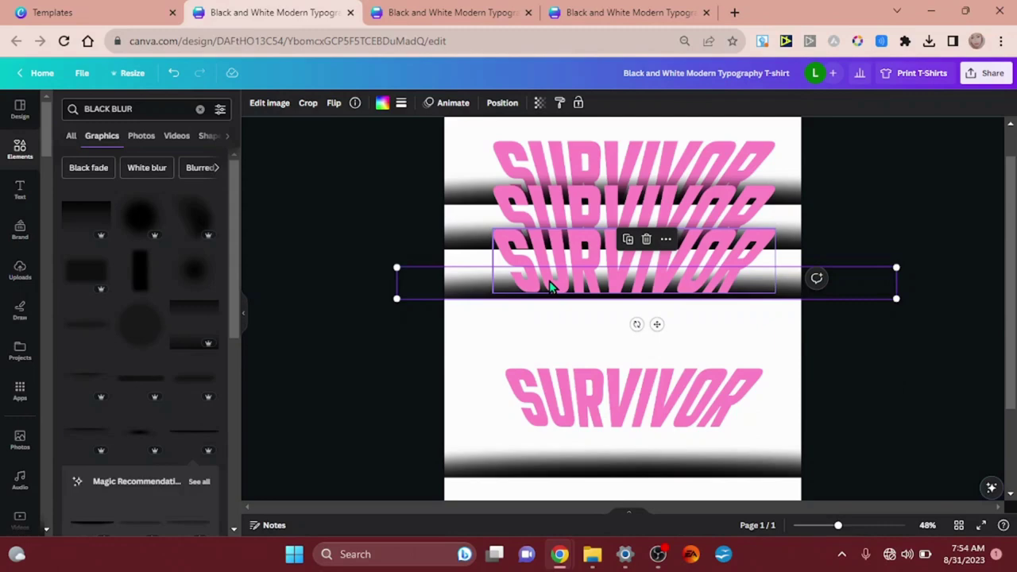
key("ctrl+bracketright")
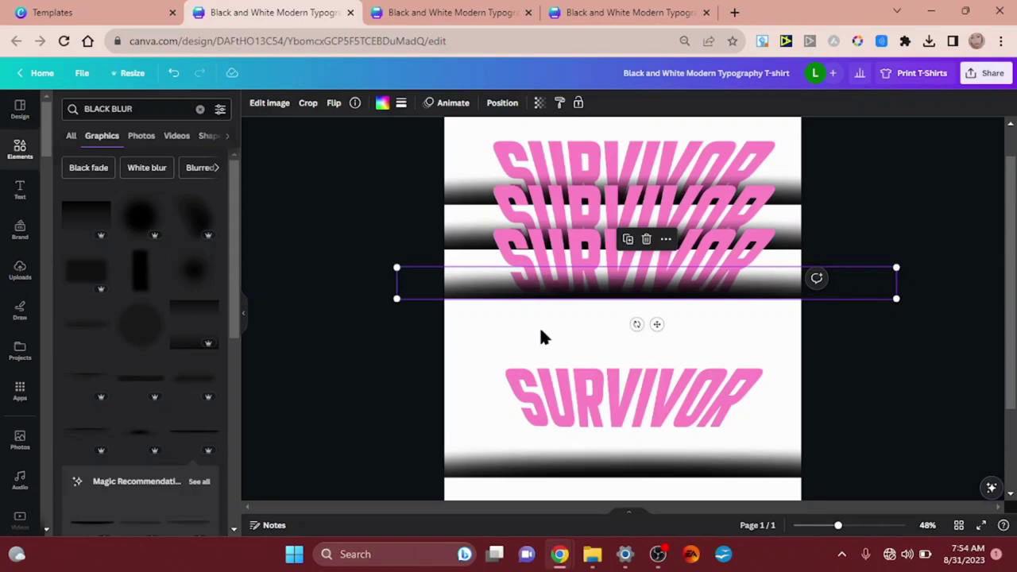
Step: Overlap the fourth SURVIVOR row in front of the third row's blur and lay the last blur copy across the fourth row's base
right_click(556, 412)
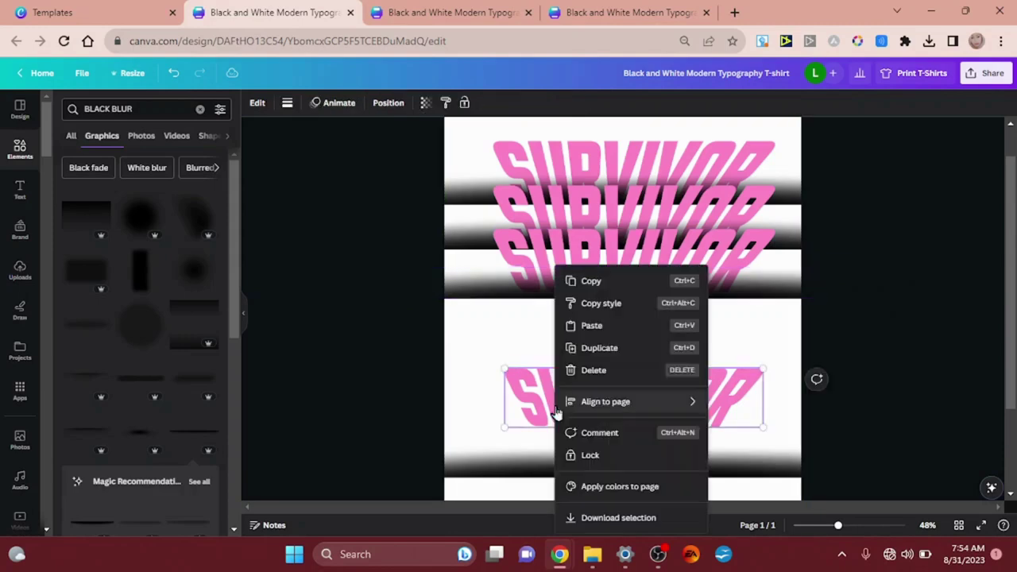
left_click(476, 328)
left_click_drag(475, 292, 476, 285)
left_click_drag(565, 422, 567, 329)
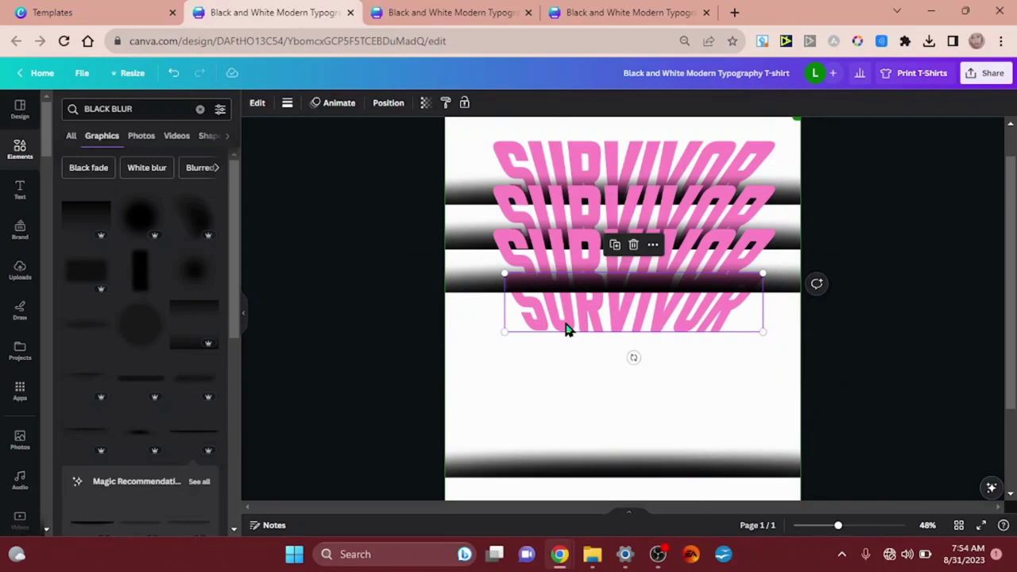
key("ctrl+bracketright")
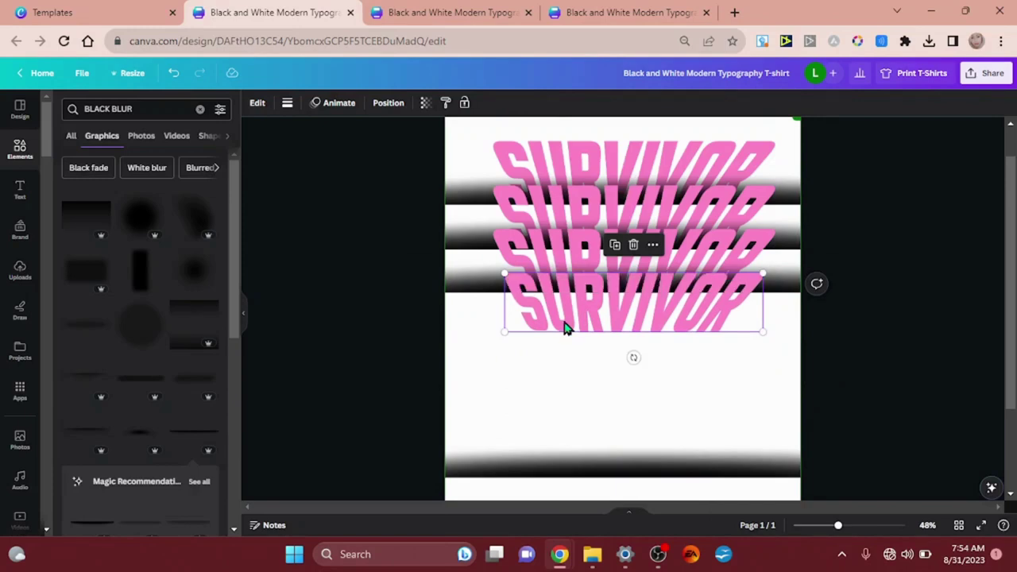
left_click(536, 487)
left_click_drag(541, 469, 546, 321)
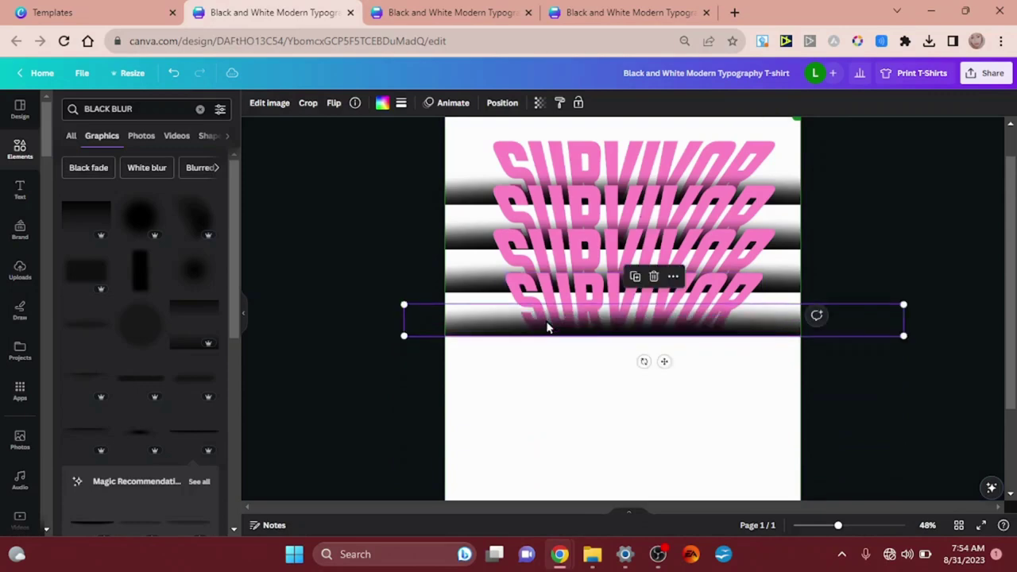
left_click(346, 414)
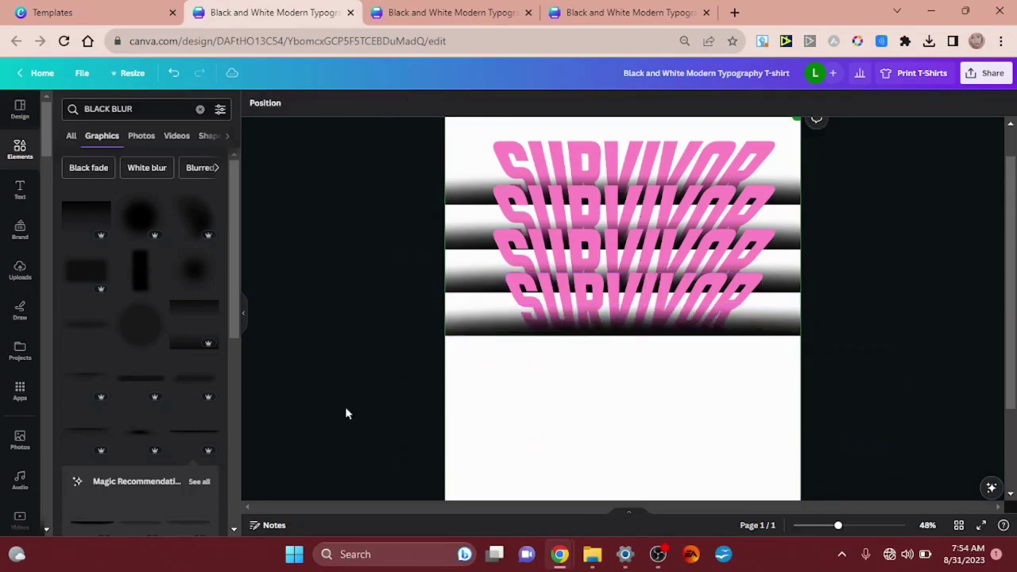
Step: Enlarge the top SURVIVOR row to about 12.5 in wide and center it horizontally on the page
left_click(588, 156)
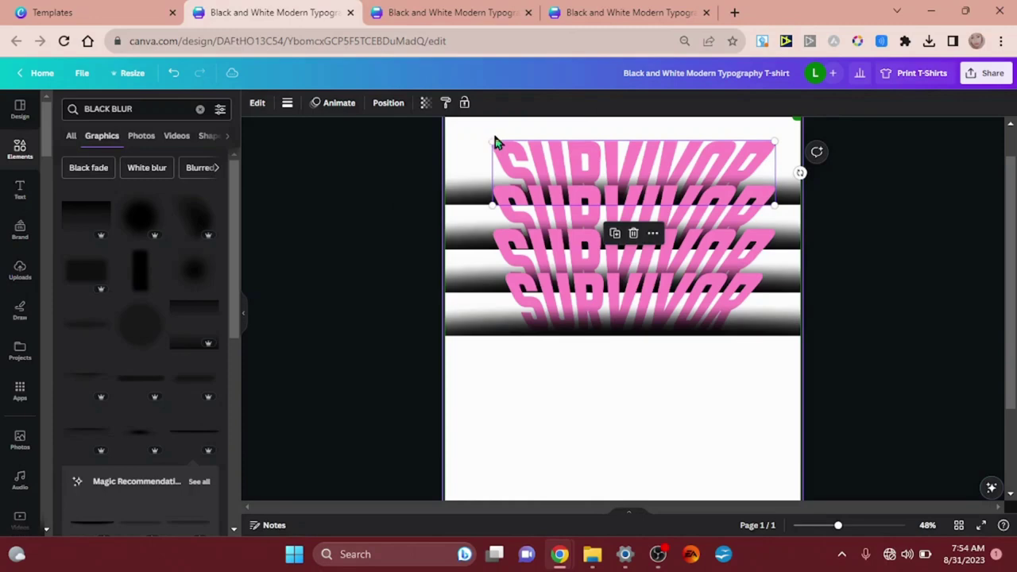
left_click_drag(493, 141, 457, 130)
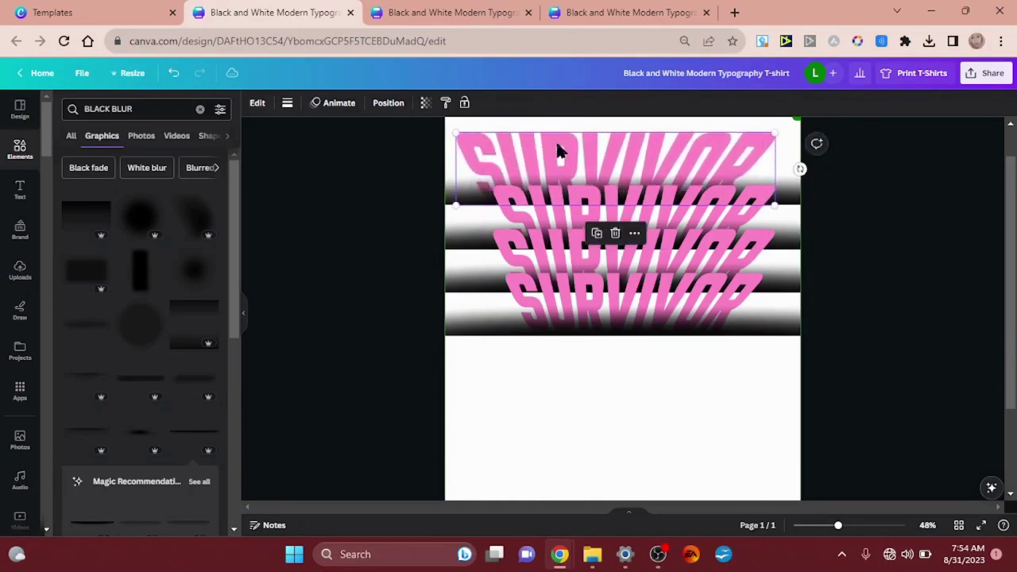
left_click(402, 106)
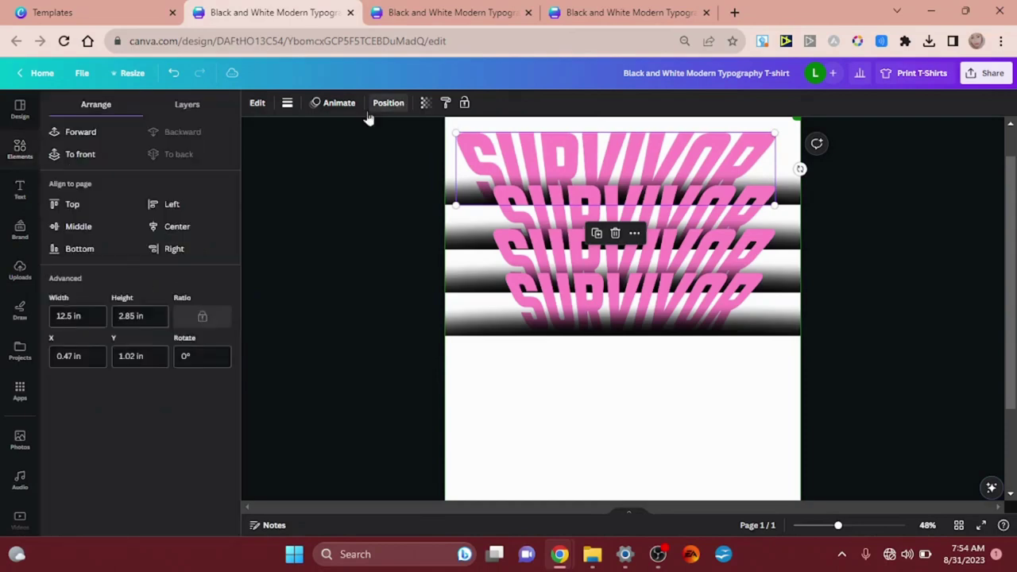
left_click(176, 226)
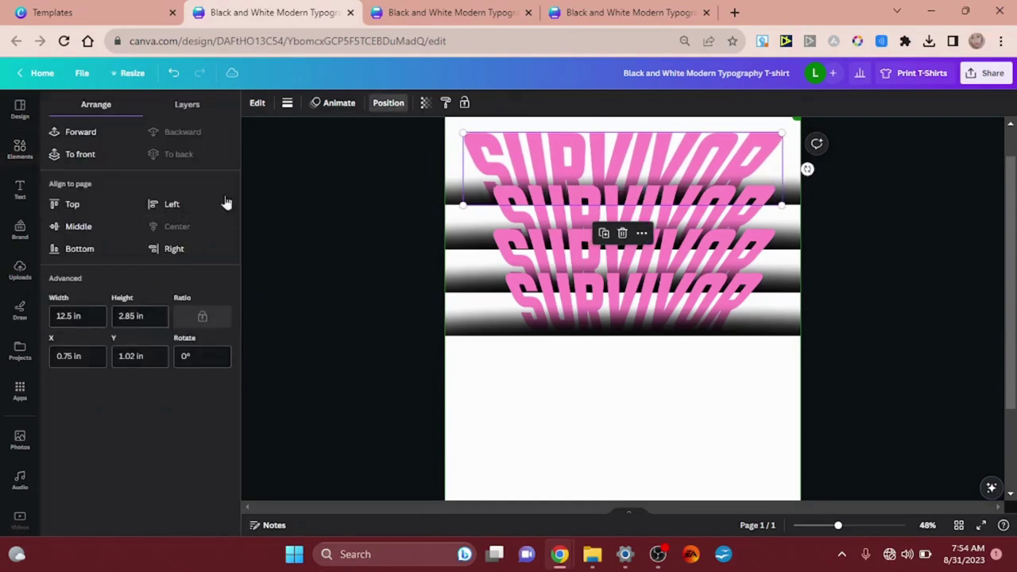
Step: Enlarge the second SURVIVOR row to about 11.57 in wide and center it and the two rows below horizontally on the page
left_click(552, 200)
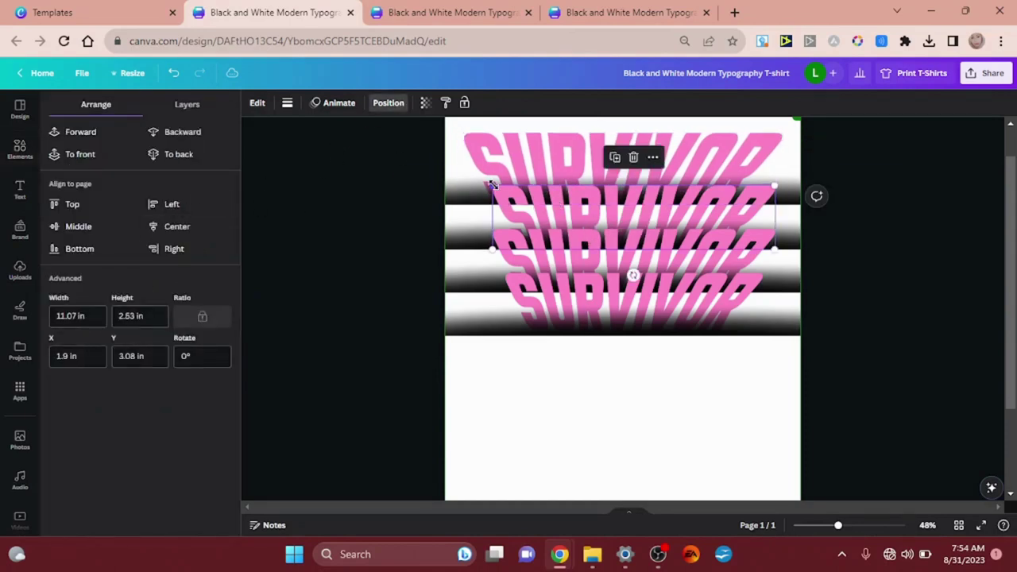
left_click_drag(492, 184, 479, 180)
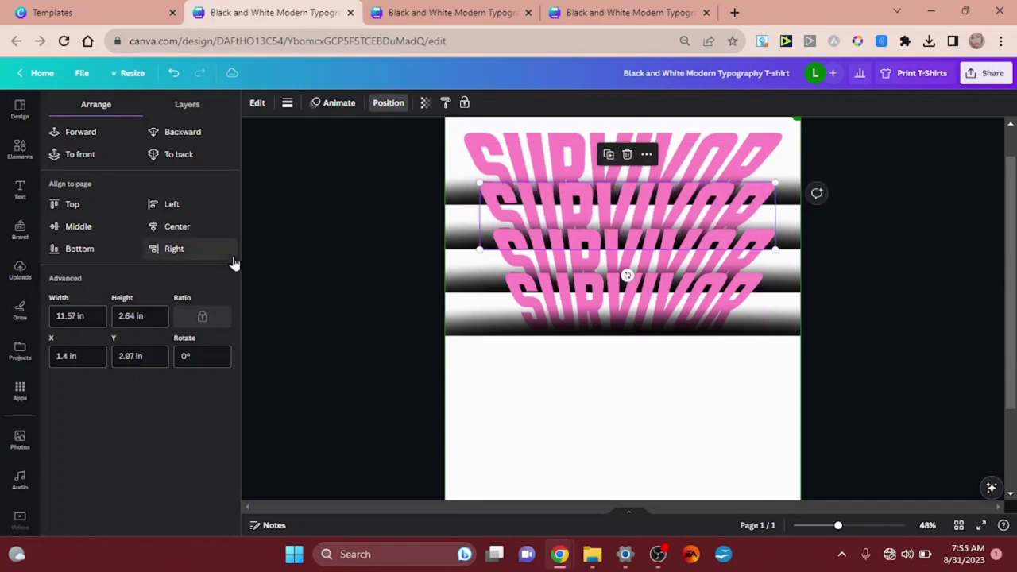
left_click(523, 248)
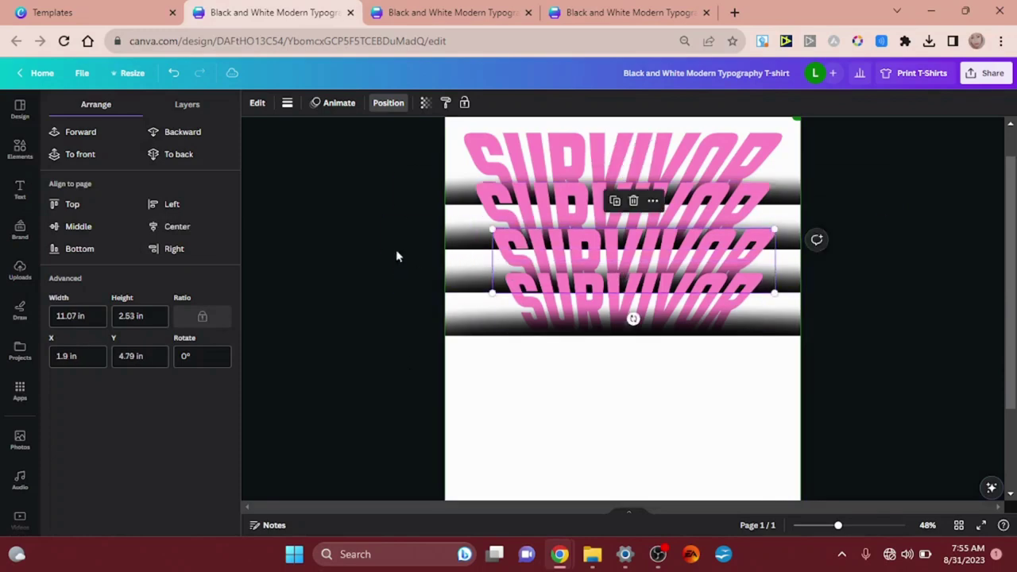
left_click(164, 228)
left_click(533, 297)
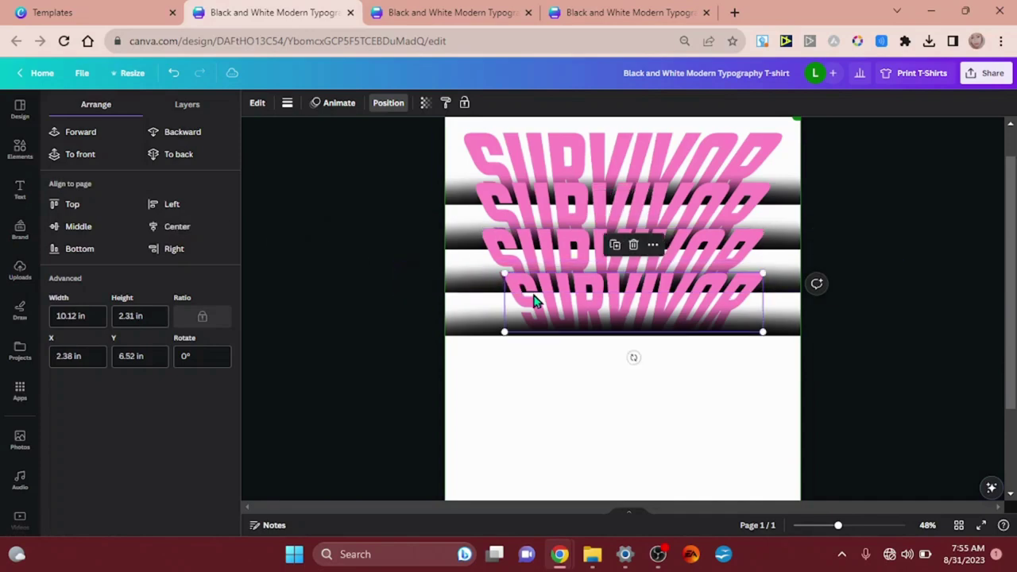
left_click(169, 229)
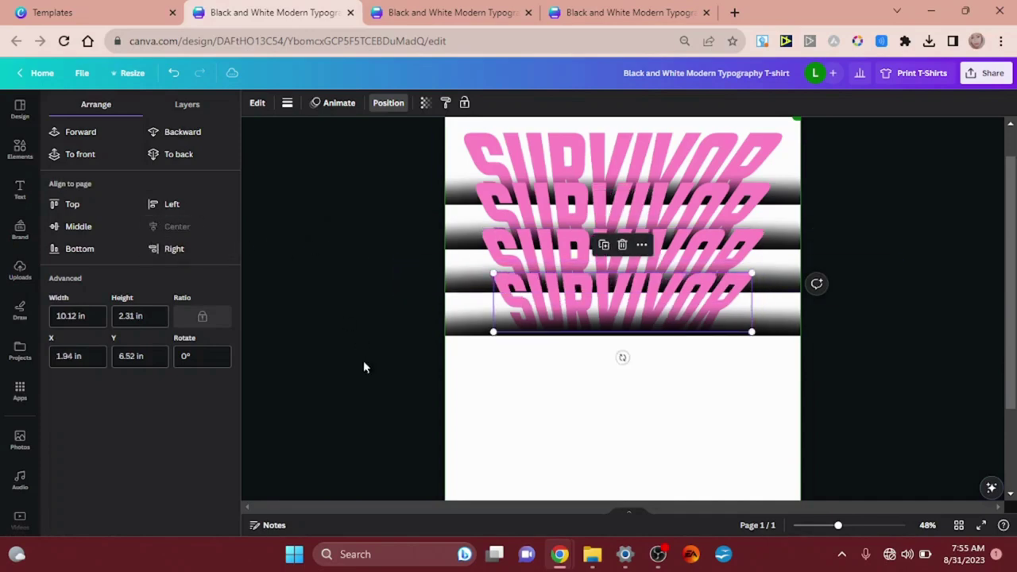
key("Escape")
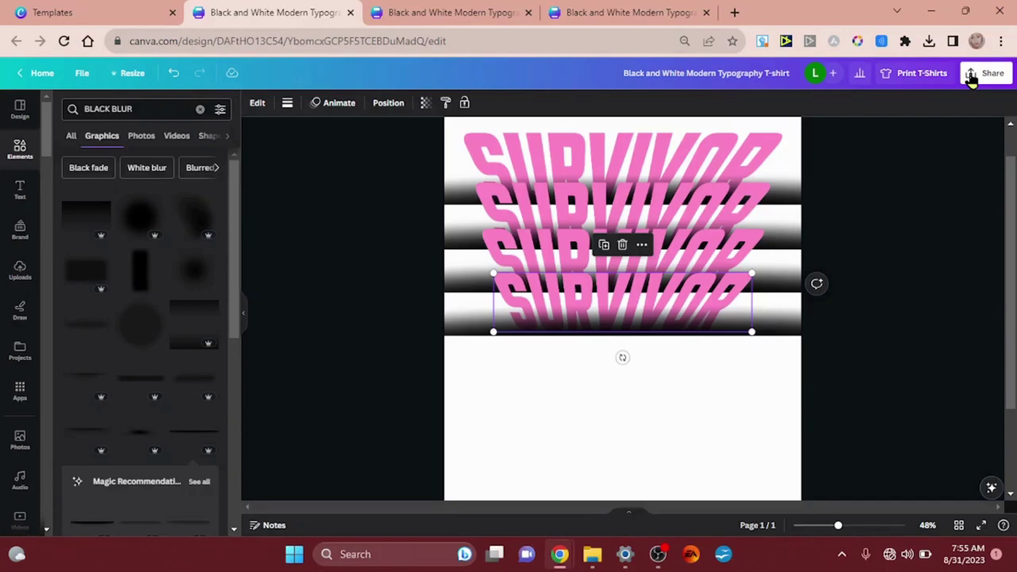
Step: Download the SURVIVOR design as a PNG with a transparent background
left_click(972, 76)
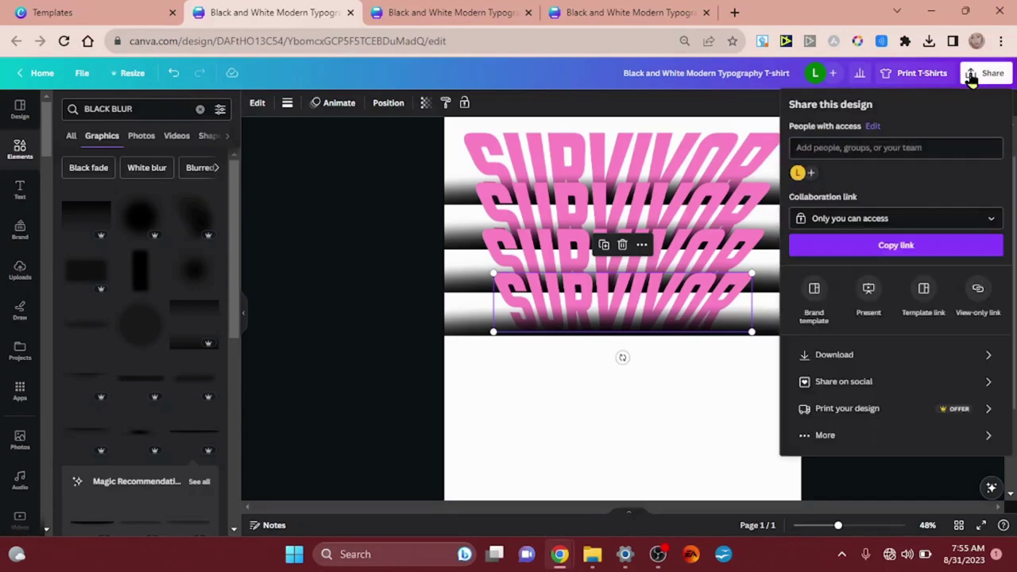
left_click(877, 362)
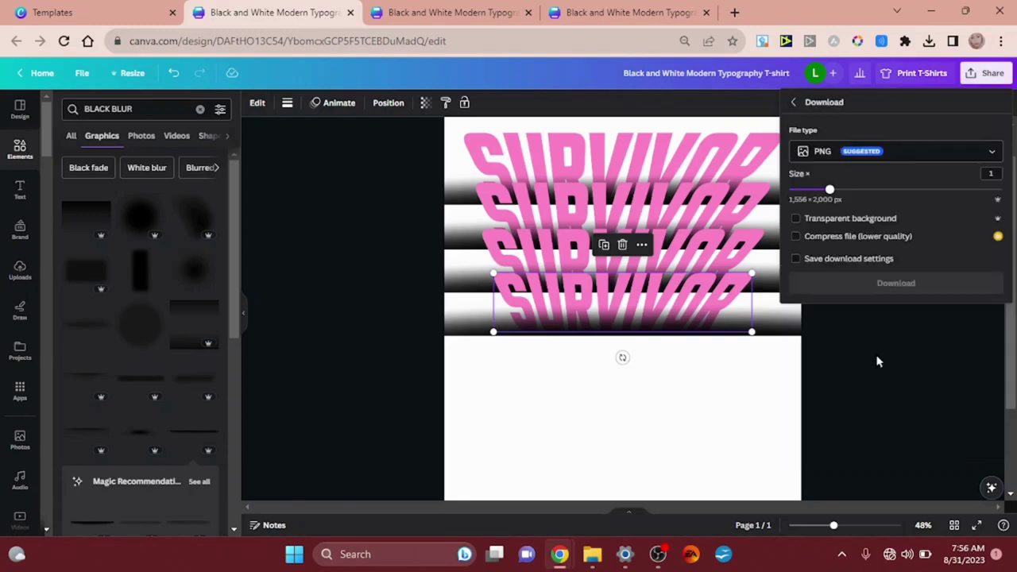
left_click(864, 221)
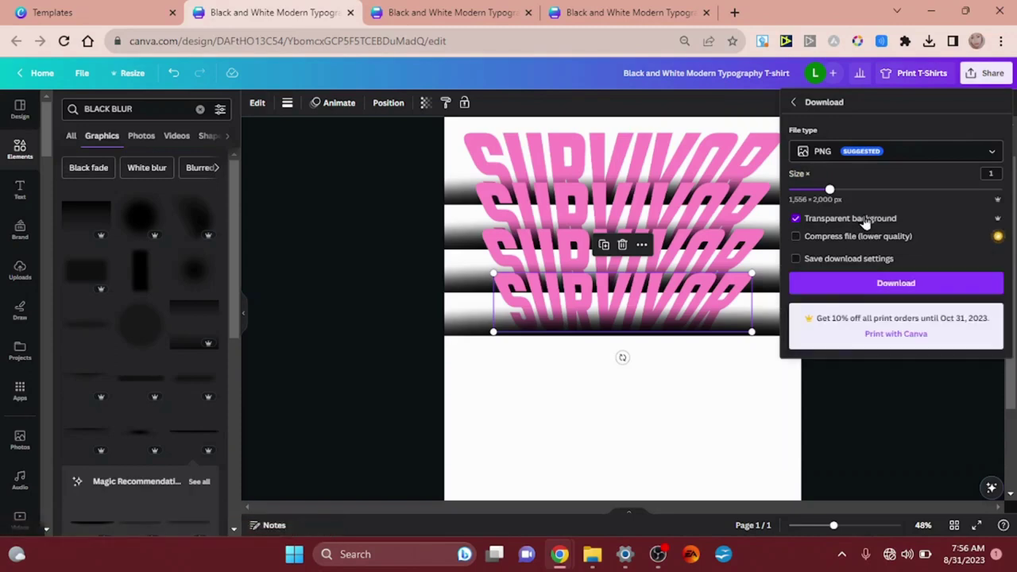
left_click(872, 284)
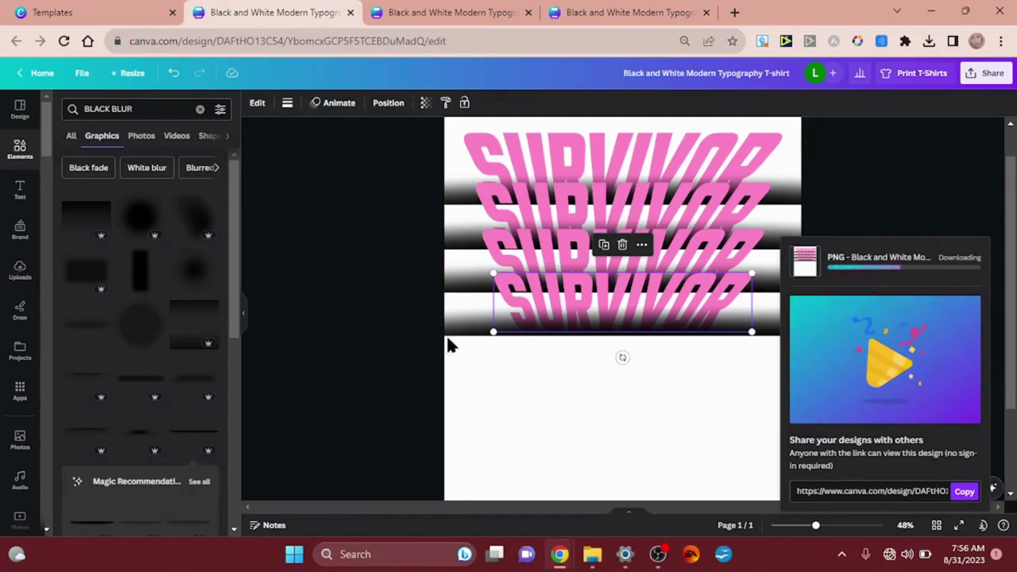
left_click(890, 209)
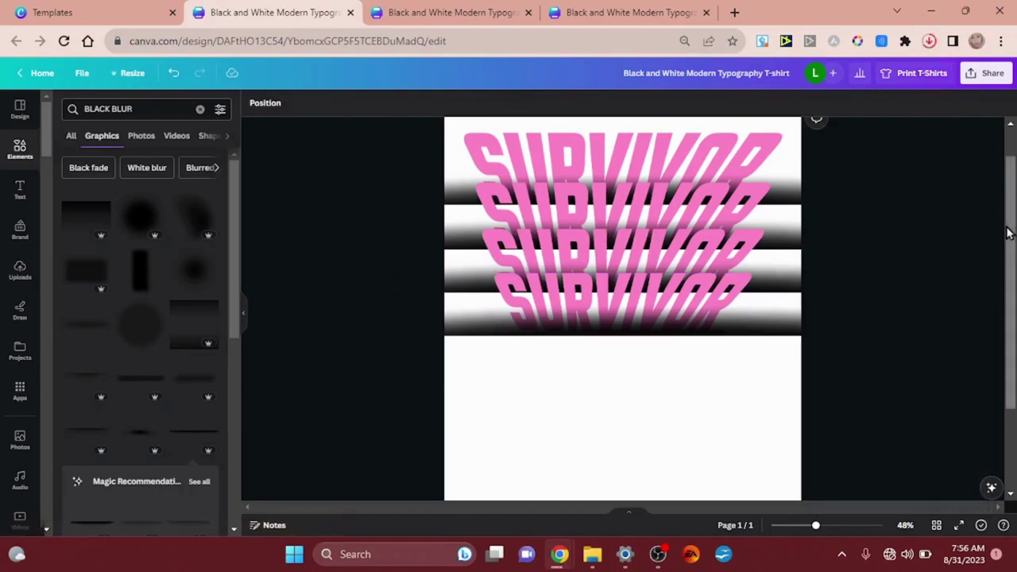
Step: Add a blank second page below the SURVIVOR design
left_click_drag(1009, 228, 999, 347)
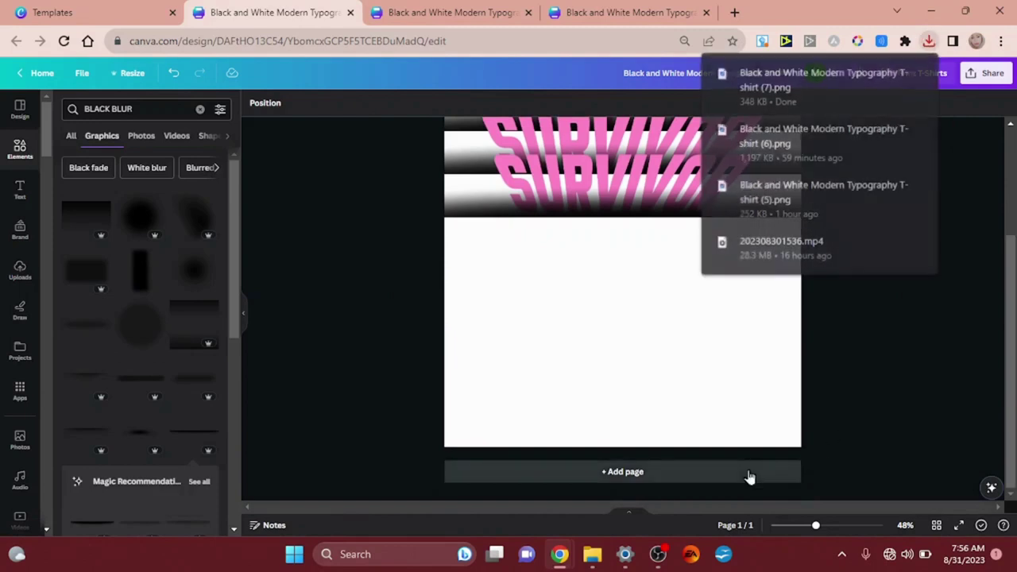
left_click(749, 474)
left_click(865, 211)
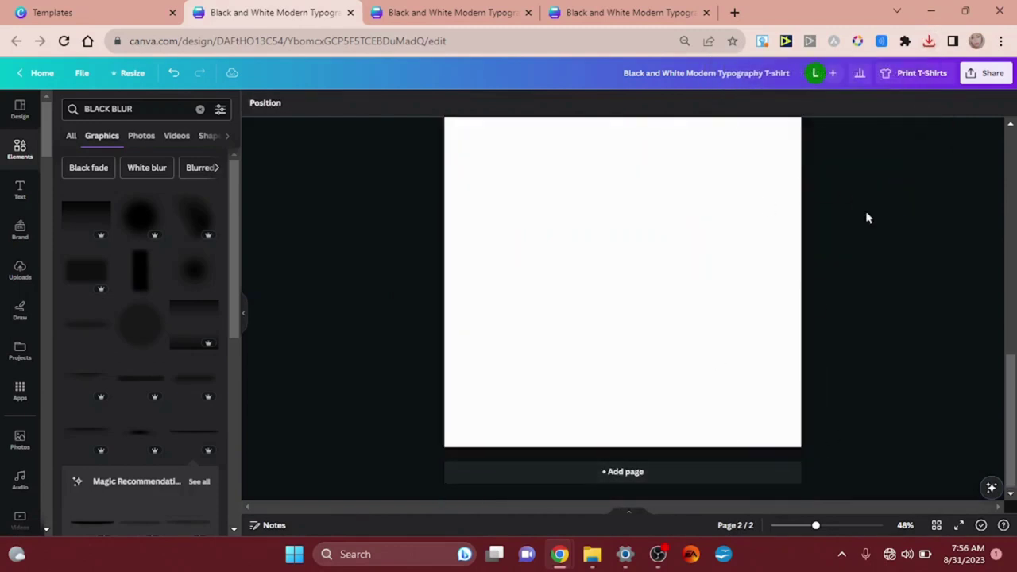
scroll(866, 211, "up", 2)
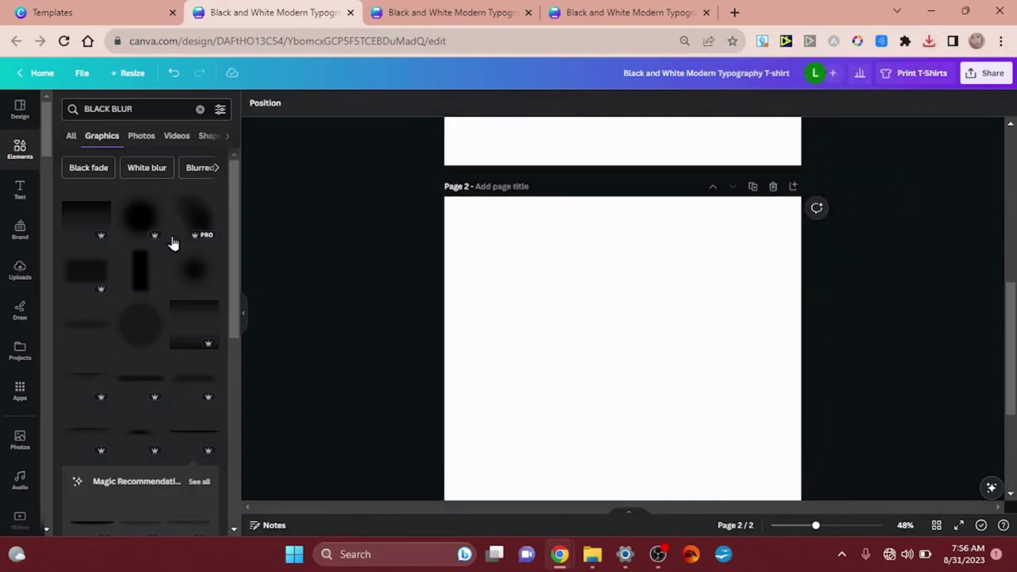
Step: Upload Black and White Modern Typography T-shirt (7) from Downloads and place it on page 2
left_click(20, 271)
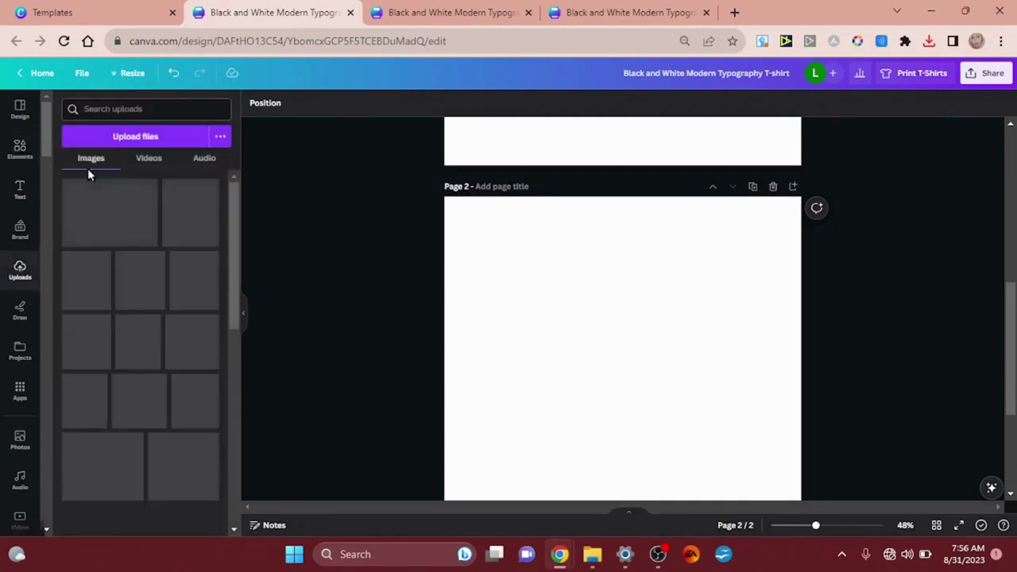
left_click(146, 140)
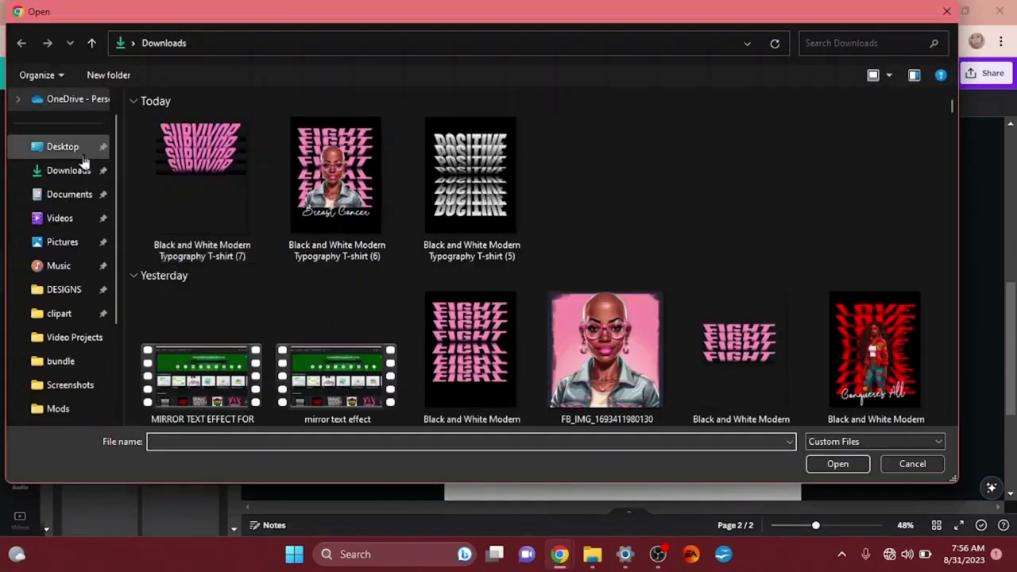
double_click(201, 163)
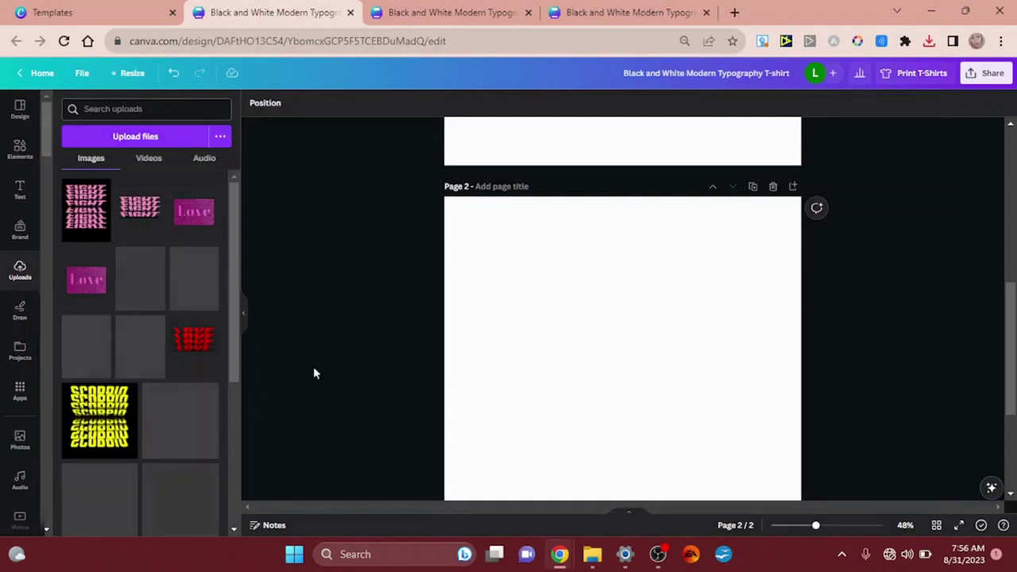
Step: Crop the empty lower part off the SURVIVOR image to about 10 × 7.2 in, then enlarge it and center it across page 2
left_click_drag(572, 433, 572, 290)
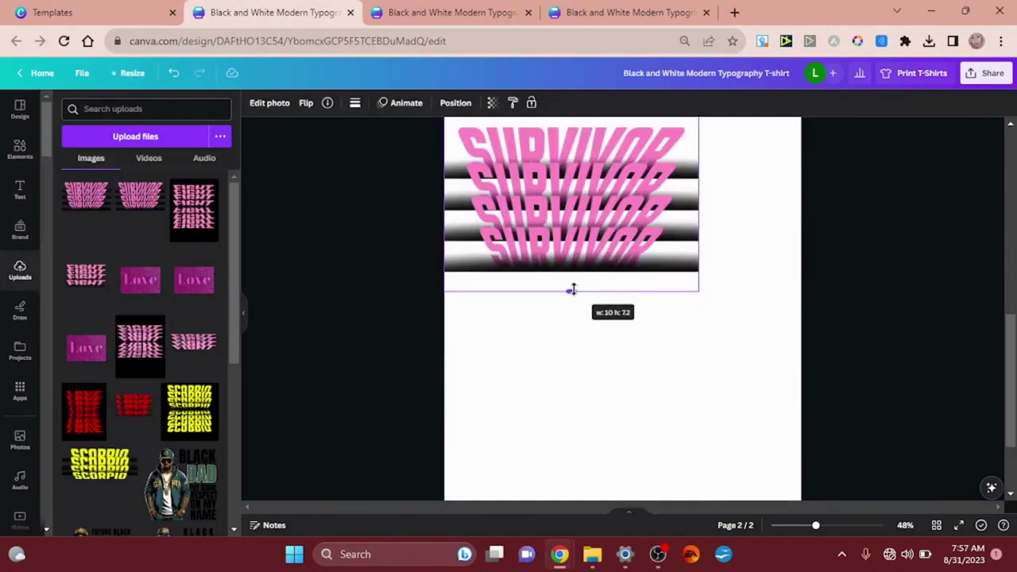
left_click_drag(699, 292, 775, 347)
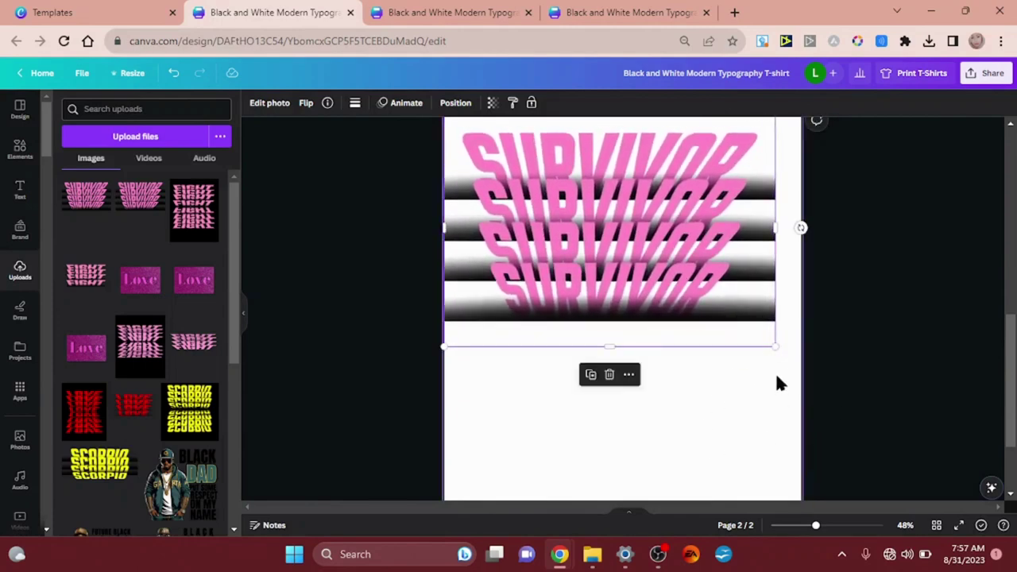
left_click(736, 422)
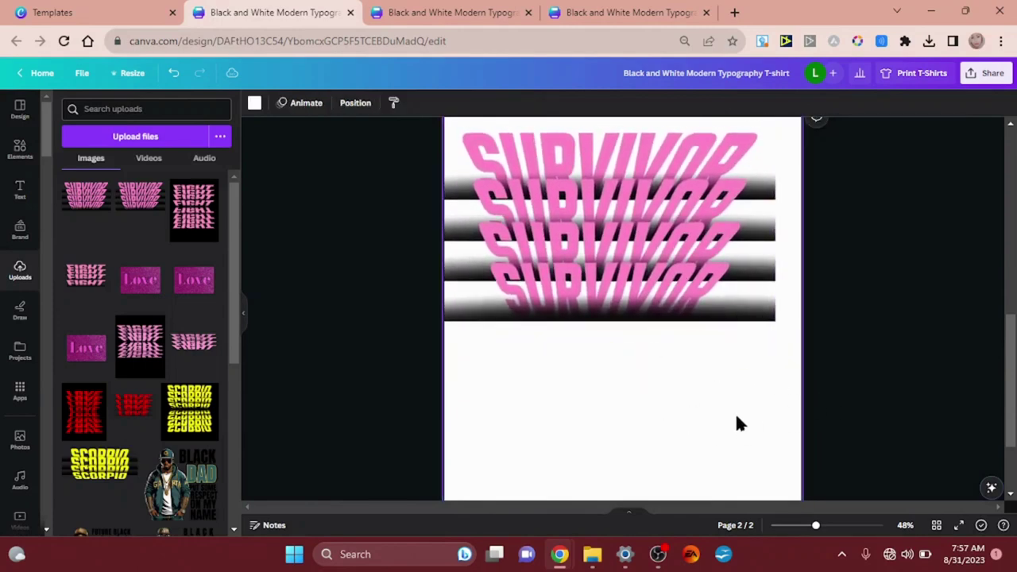
mouse_move(618, 249)
left_mouse_down()
mouse_move(638, 245)
mouse_move(628, 252)
left_mouse_up()
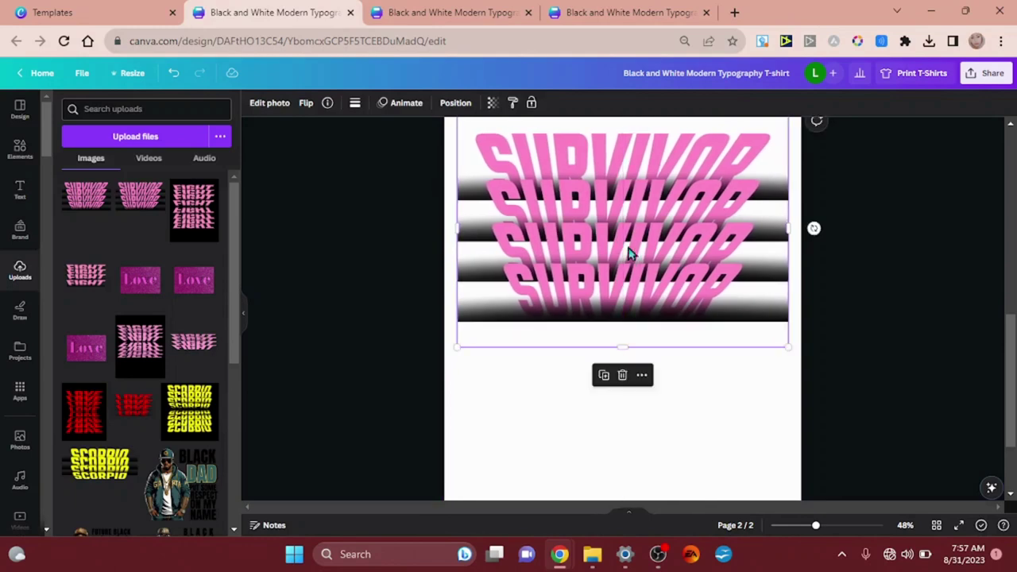
left_click(332, 327)
Step: Duplicate the SURVIVOR image, flip the copy vertically and place it below the original as a mirrored lower half with the dark bases overlapping
left_click(522, 284)
left_click_drag(522, 285, 526, 288)
left_click_drag(561, 256, 559, 295)
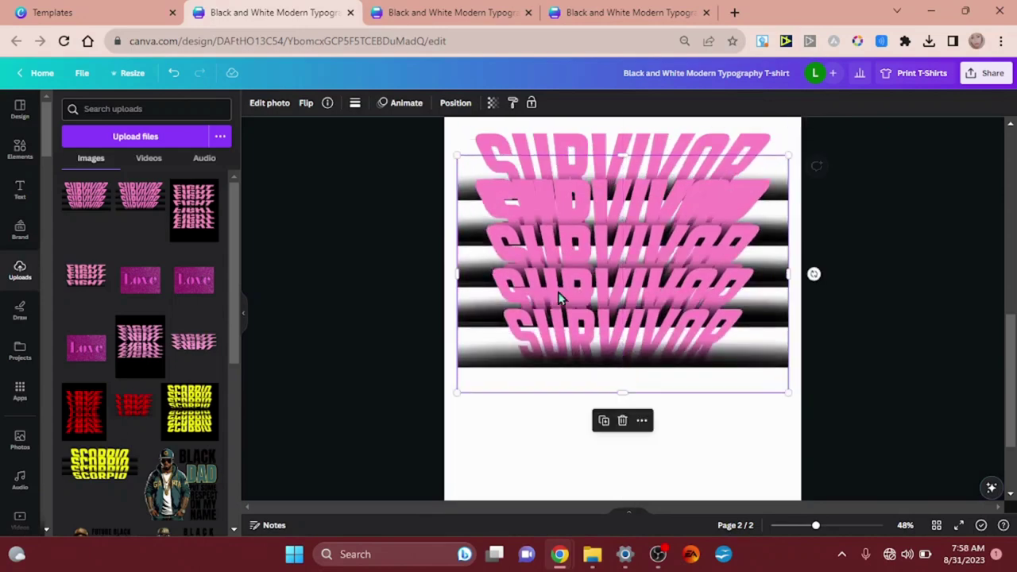
left_click(306, 104)
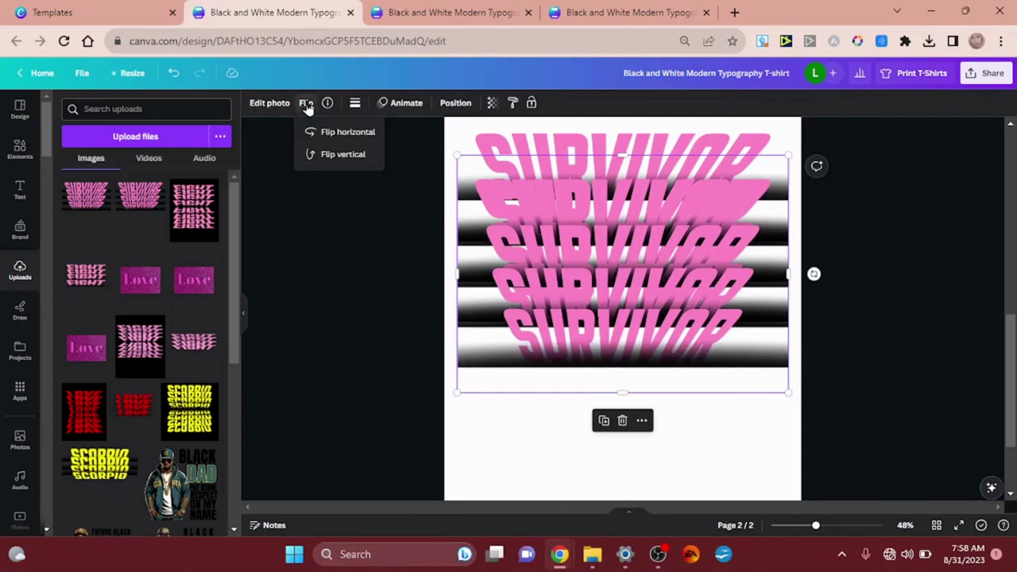
left_click(337, 166)
left_click_drag(616, 273, 614, 374)
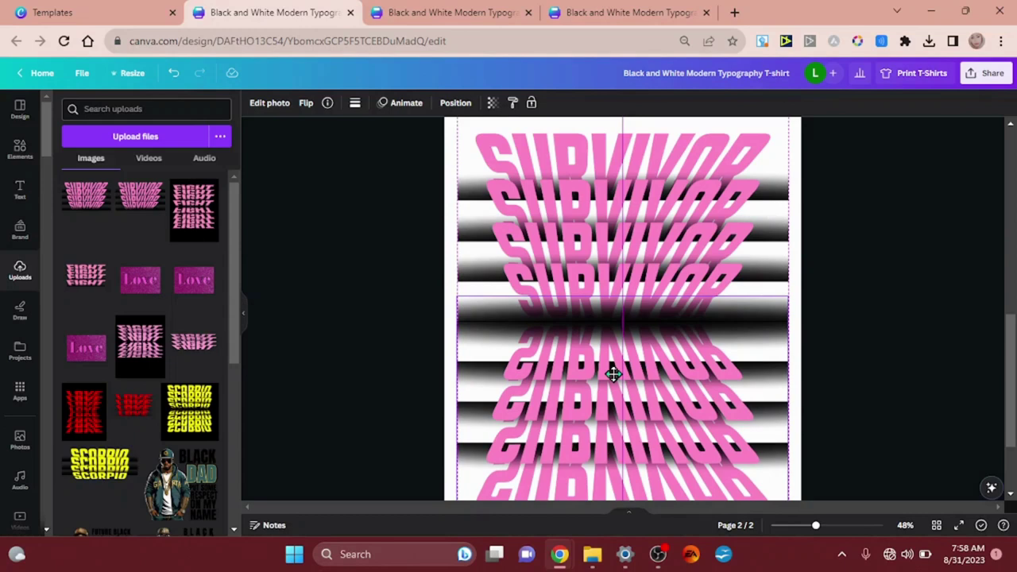
left_click_drag(613, 375, 614, 376)
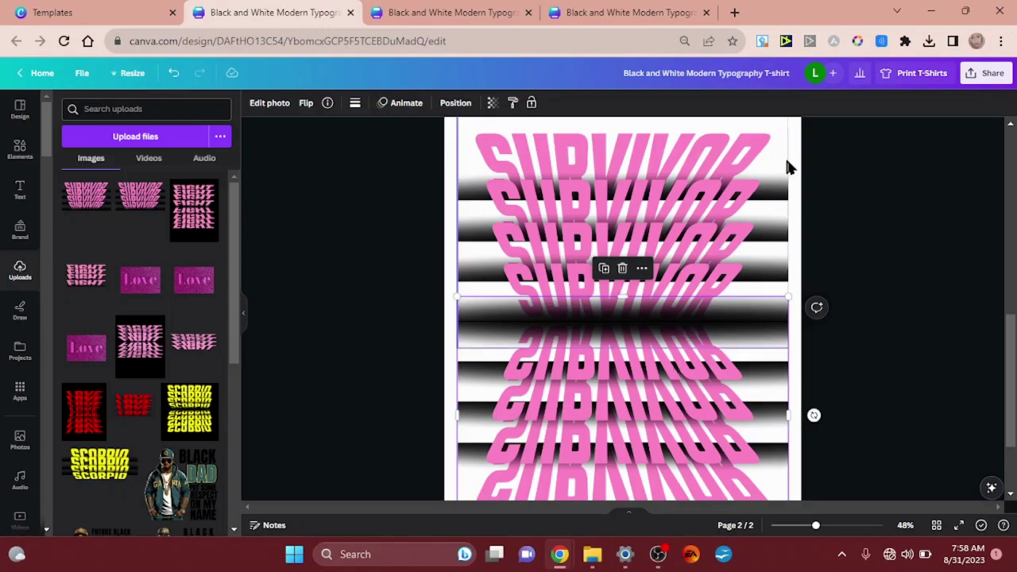
scroll(789, 167, "up", 1)
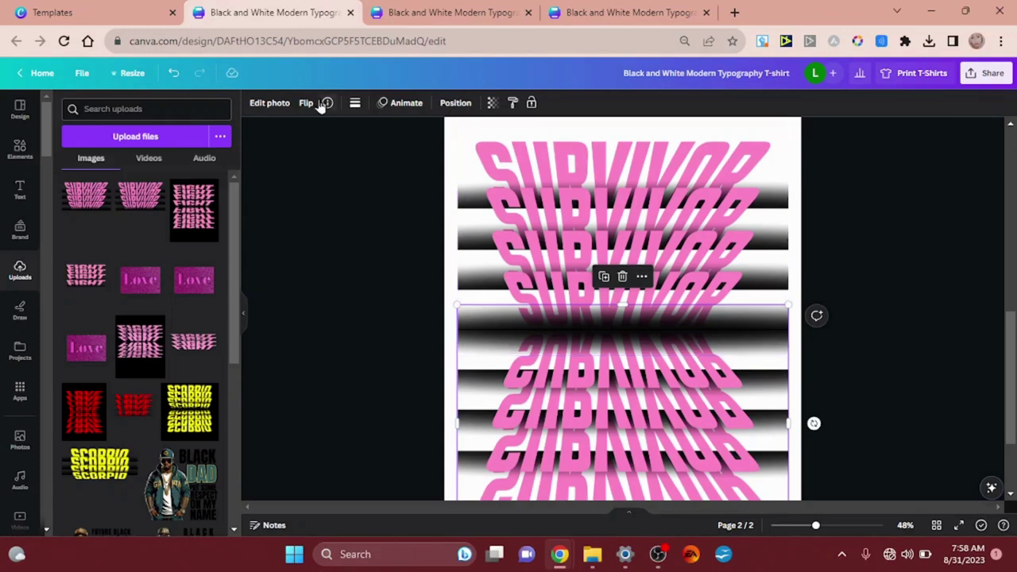
Step: Group the upright and mirrored SURVIVOR halves on page 2 into one object
left_click(176, 73)
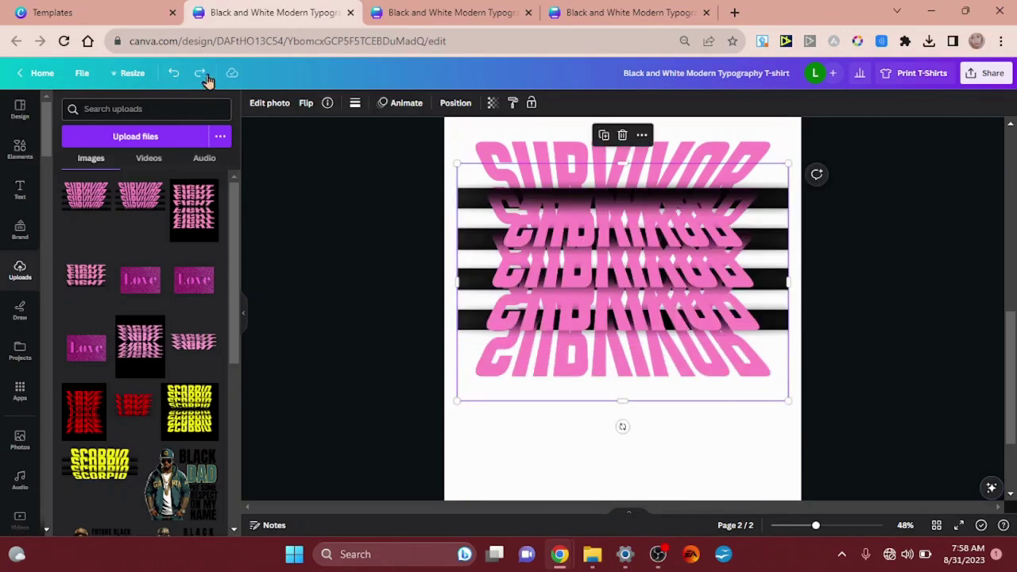
left_click(195, 74)
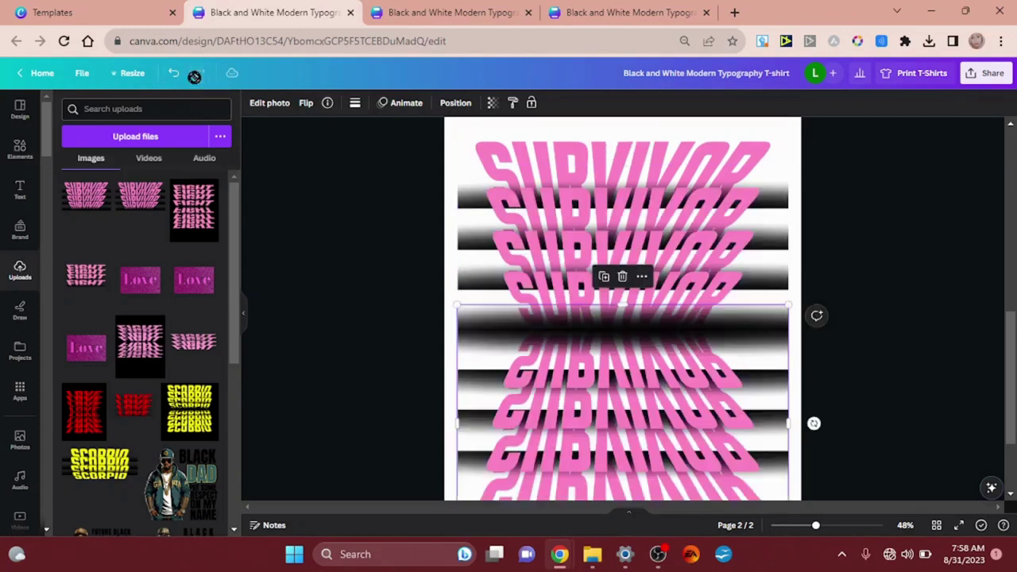
left_click(380, 220)
left_click_drag(380, 219, 853, 418)
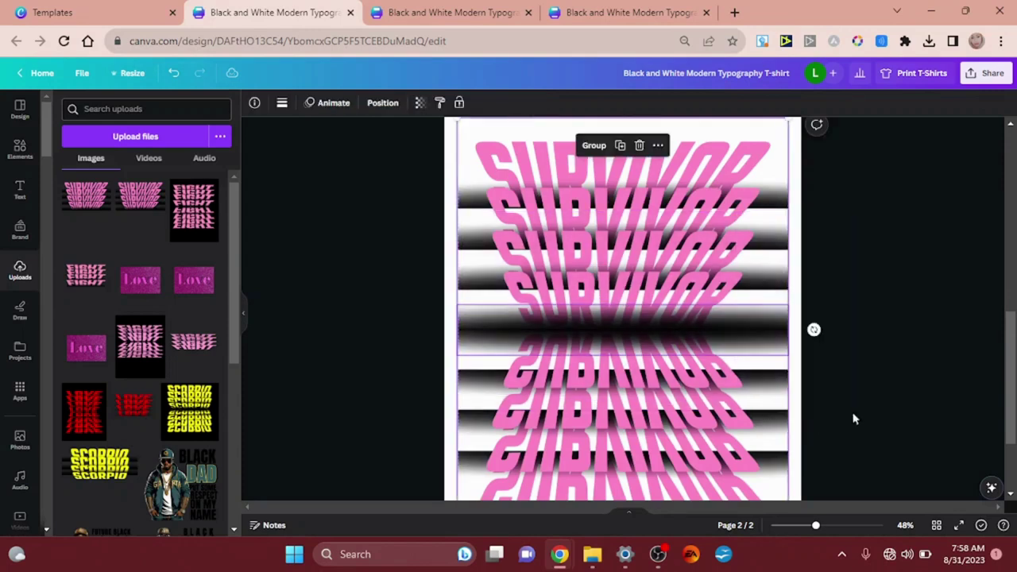
left_click(600, 153)
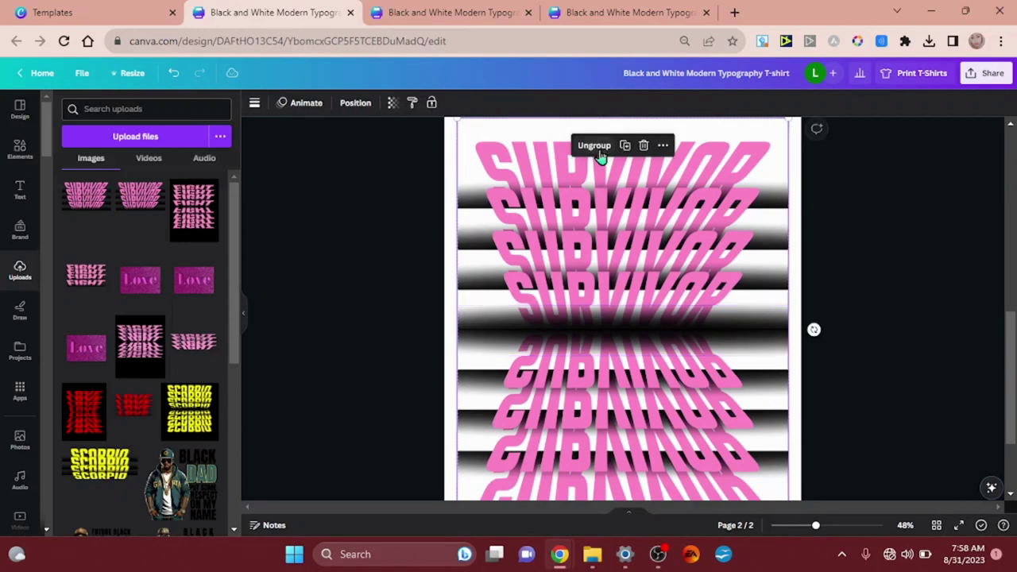
Step: Change page 2's background from white to black, shifting the SURVIVOR group aside to reach it and recentering the group
left_click(708, 291)
left_click_drag(690, 306, 498, 341)
left_click(763, 262)
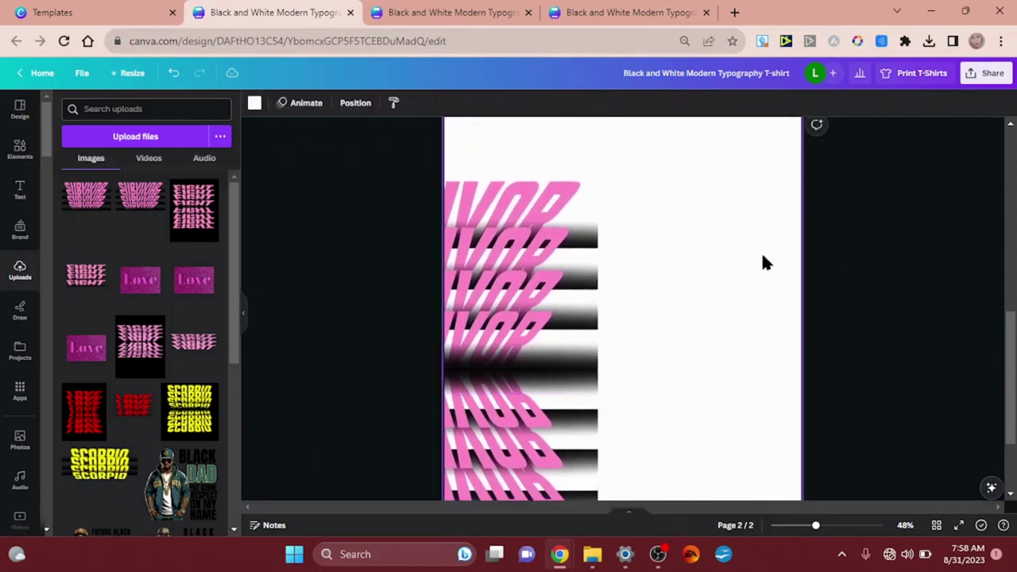
left_click(255, 103)
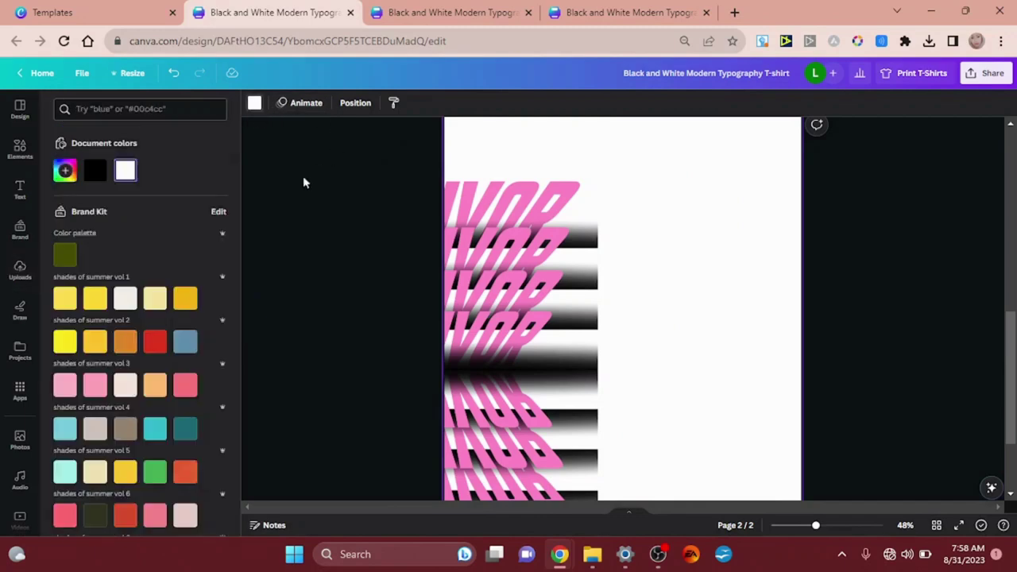
left_click(94, 170)
left_click(546, 290)
left_click_drag(550, 266, 691, 266)
left_click(357, 325)
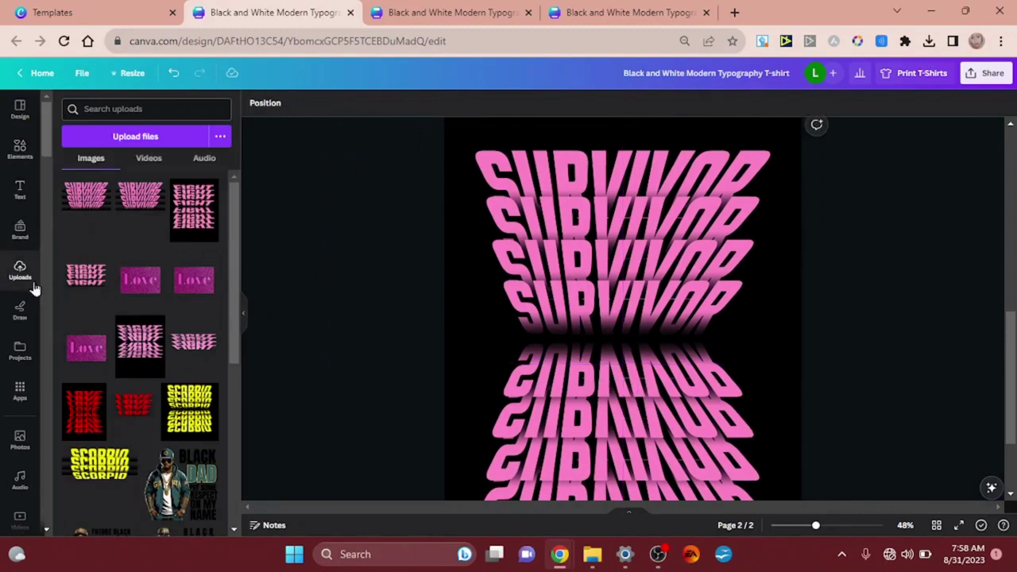
Step: Add the pink-background portrait of the woman with glasses from the Brown Sugar Prints folder over the middle of the SURVIVOR design
left_click(20, 351)
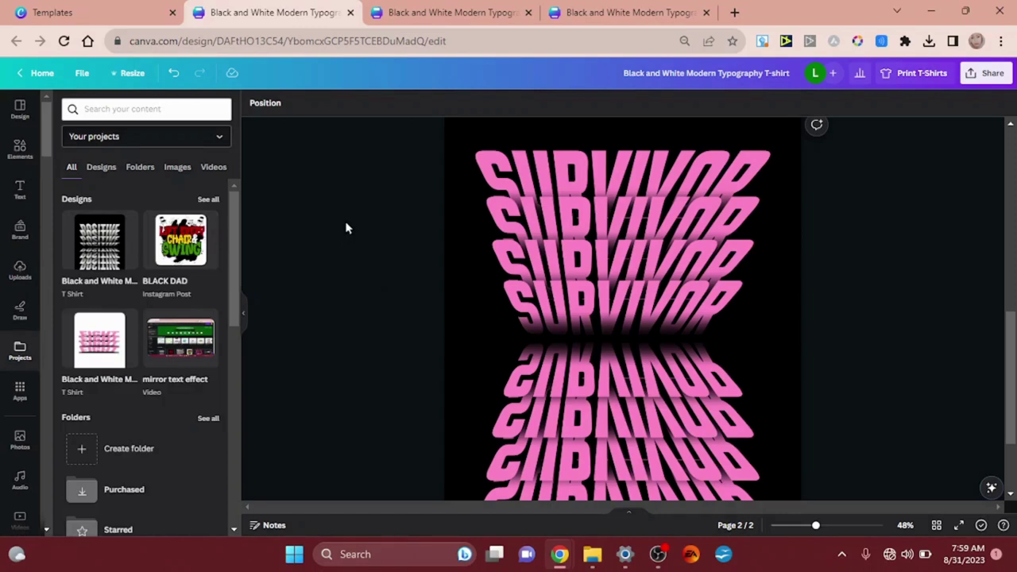
left_click(146, 170)
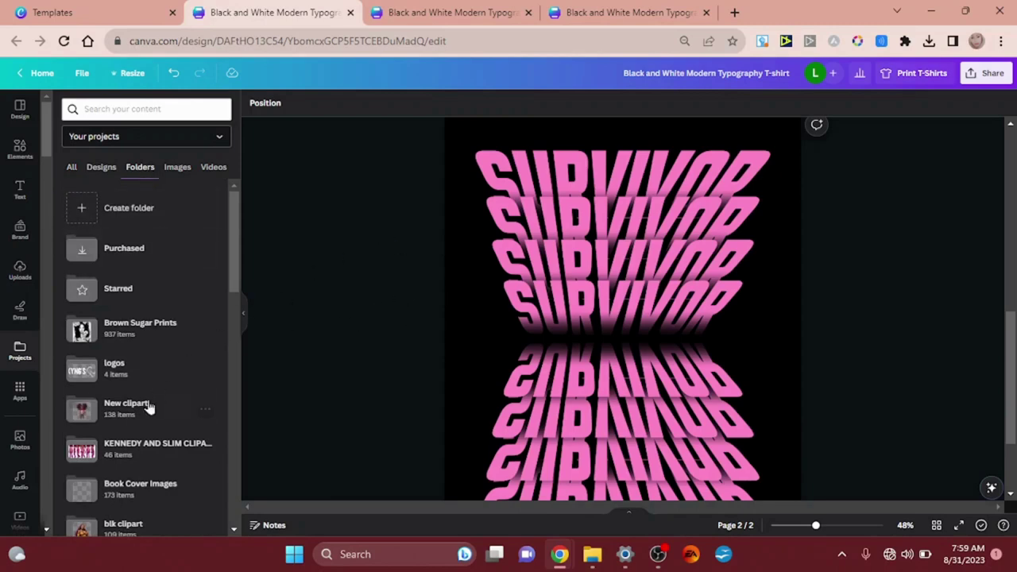
left_click(120, 332)
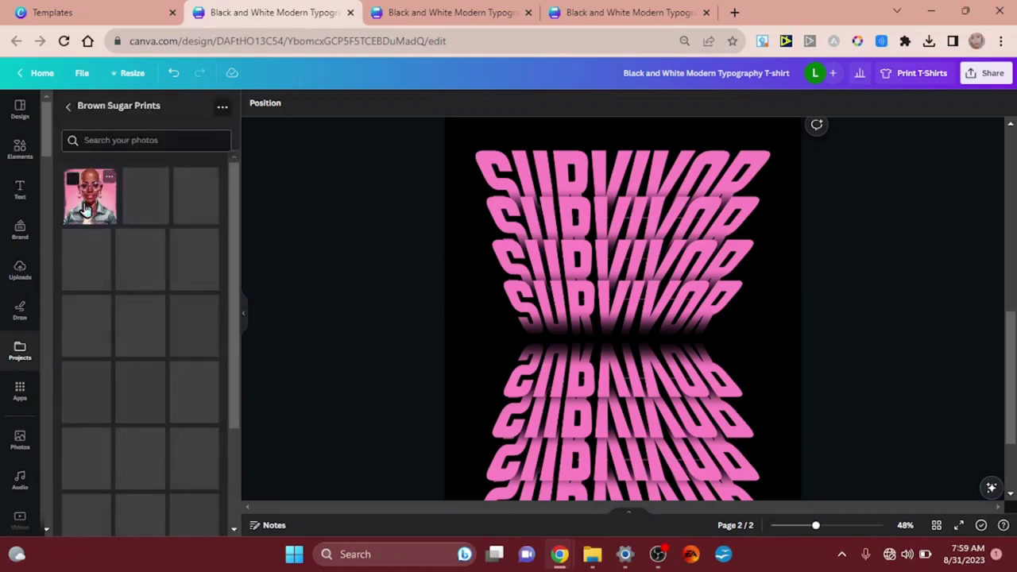
left_click(101, 216)
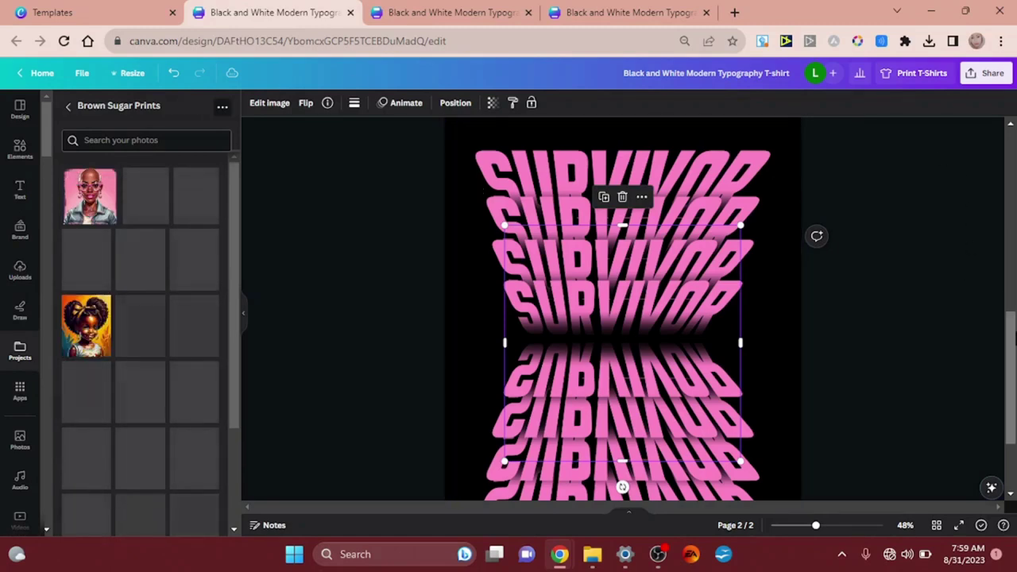
scroll(1011, 338, "up", 1)
left_click_drag(1011, 338, 1011, 360)
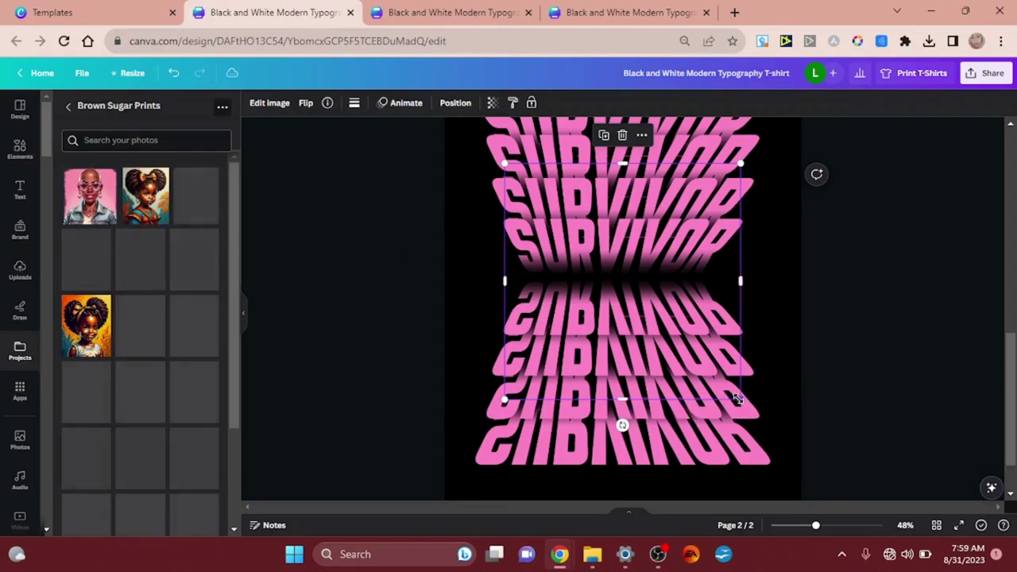
left_click_drag(740, 402, 805, 468)
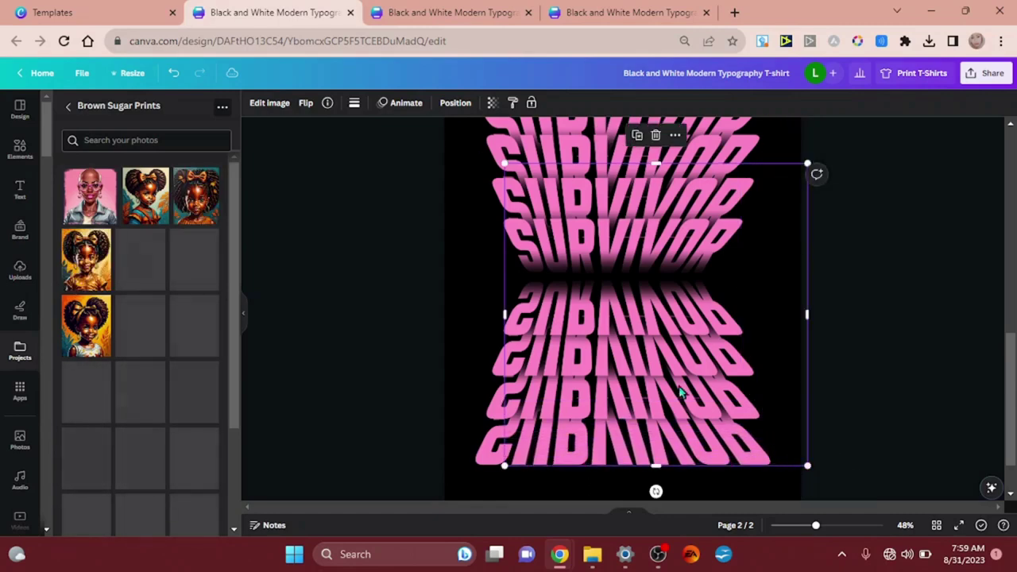
left_click_drag(682, 390, 643, 390)
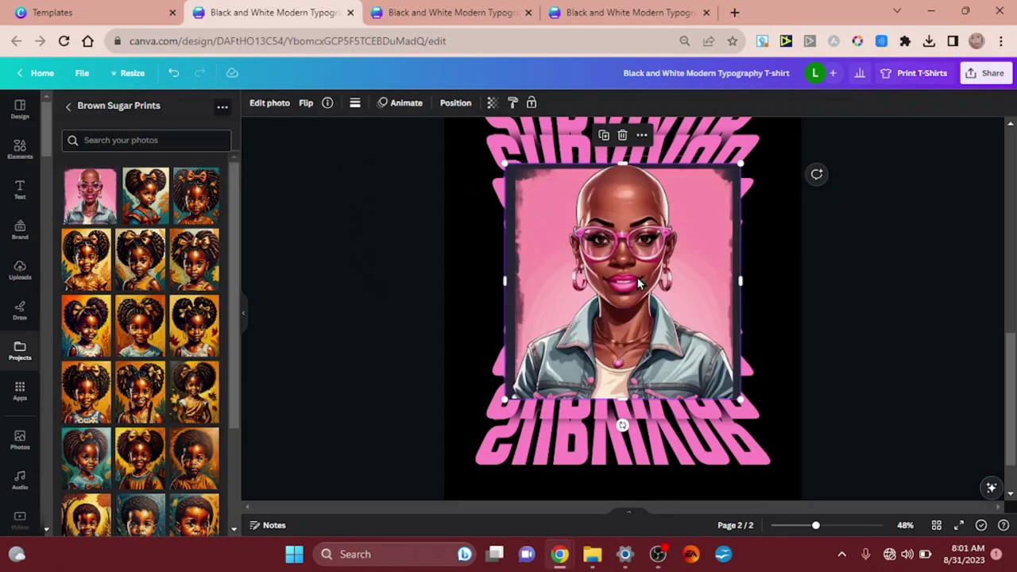
mouse_move(638, 284)
left_mouse_down()
mouse_move(631, 300)
mouse_move(630, 290)
left_mouse_up()
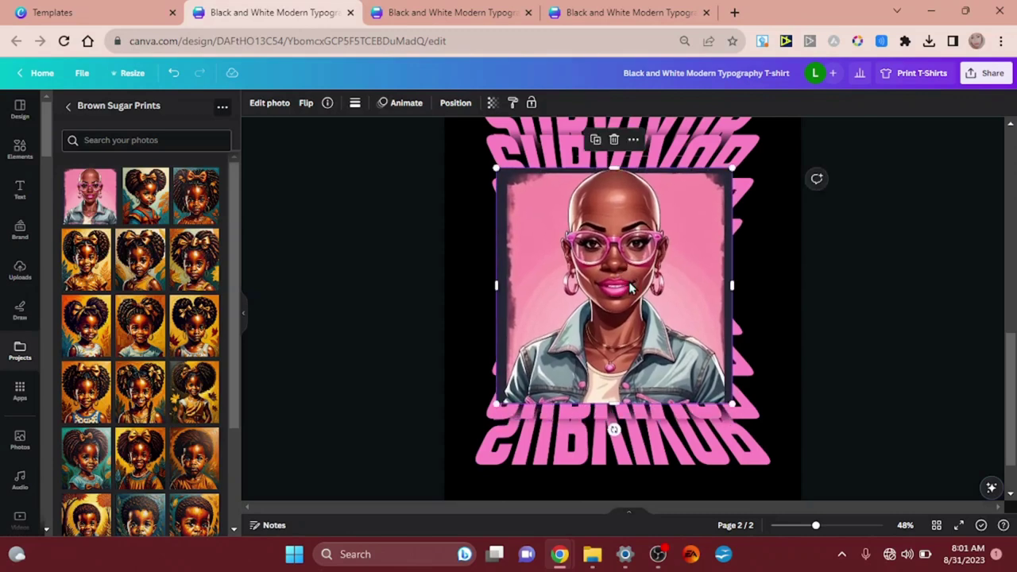
Step: Remove the portrait's background, then enlarge the cut-out and center it so its base aligns with the lowest SURVIVOR row
left_click(271, 104)
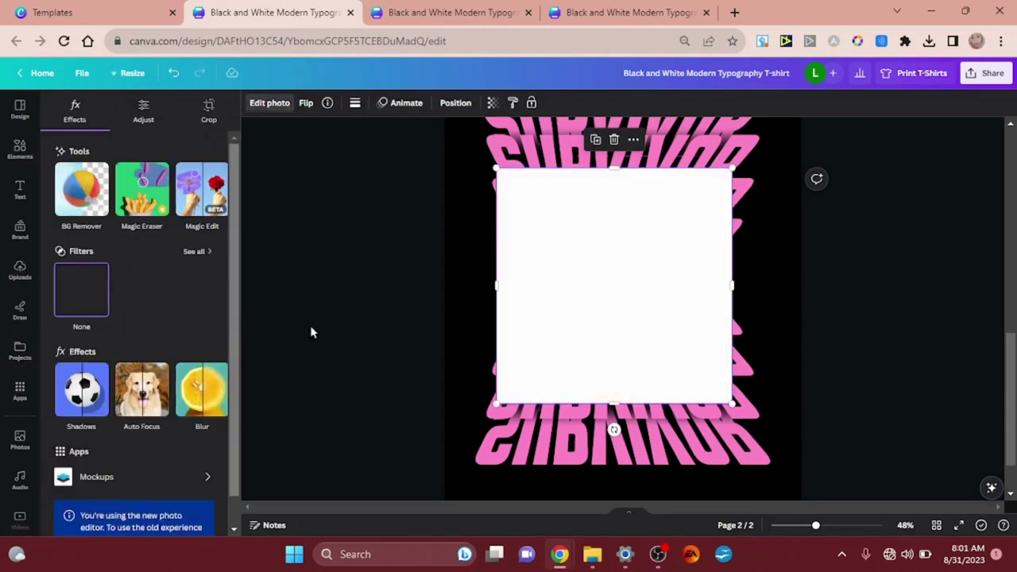
left_click(76, 205)
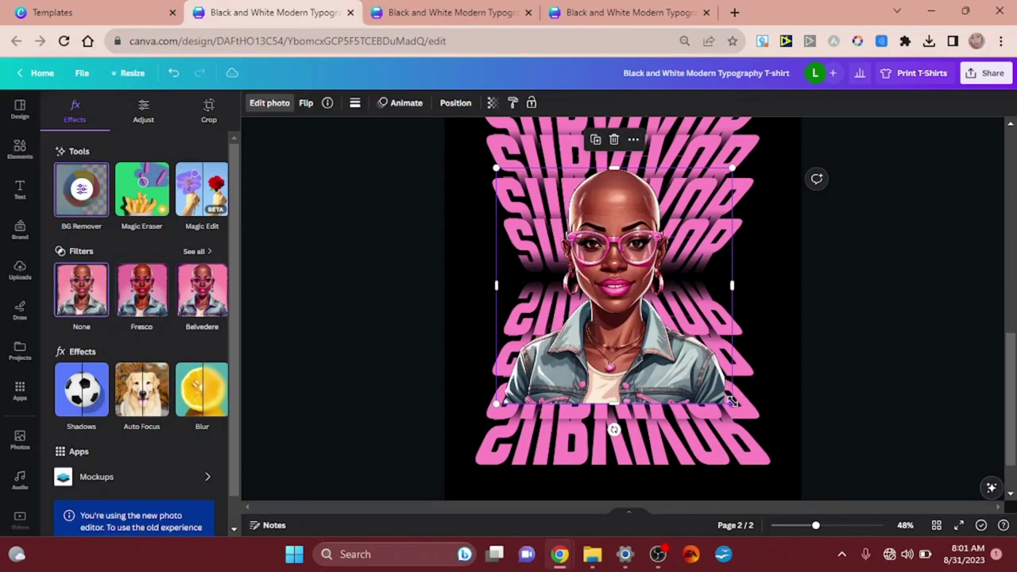
left_click_drag(748, 423, 782, 475)
left_click_drag(701, 453, 686, 450)
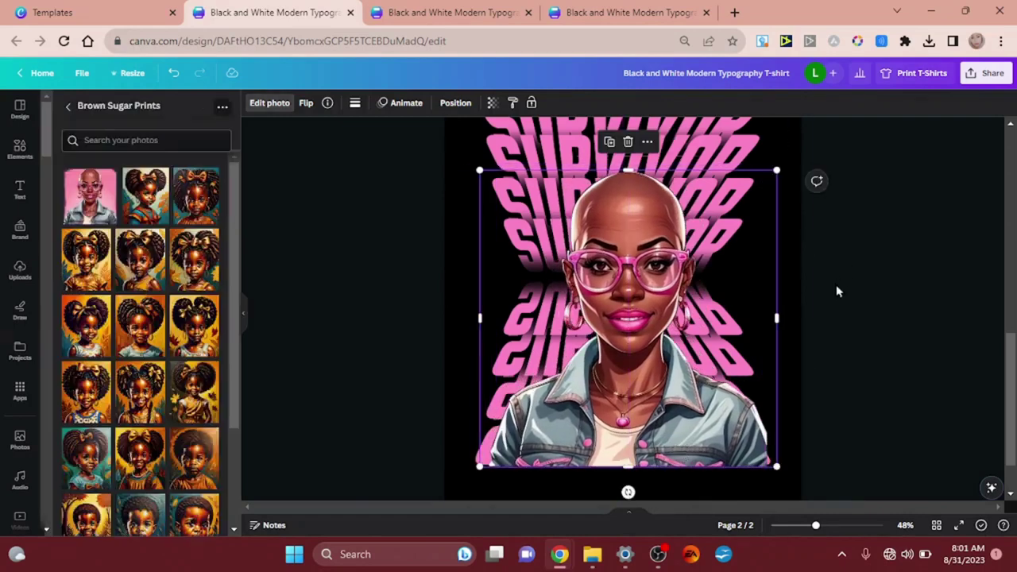
left_click(793, 289)
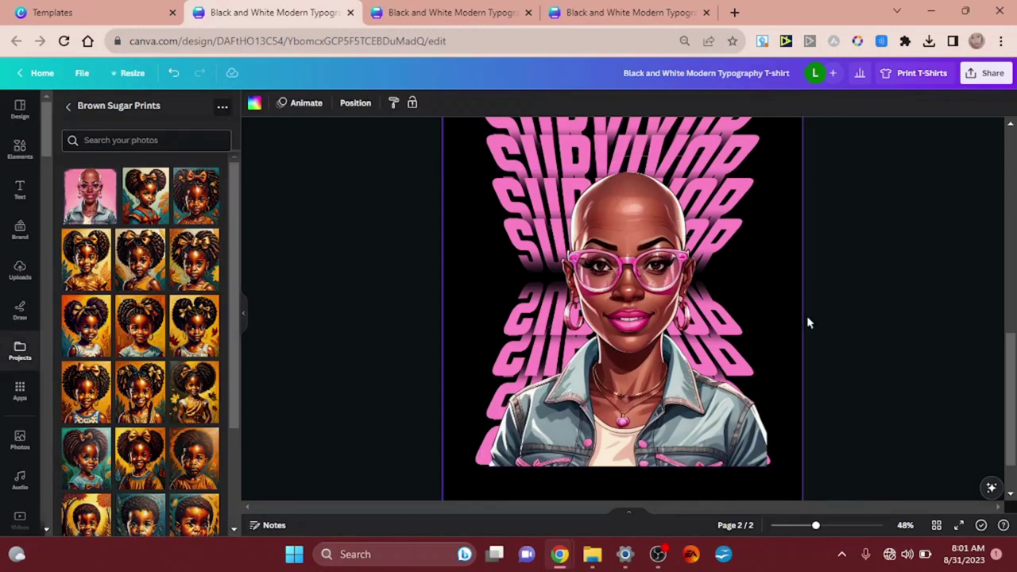
Step: Review the full page 2 composition and delete the portrait cut-out from it
scroll(802, 240, "down", 3)
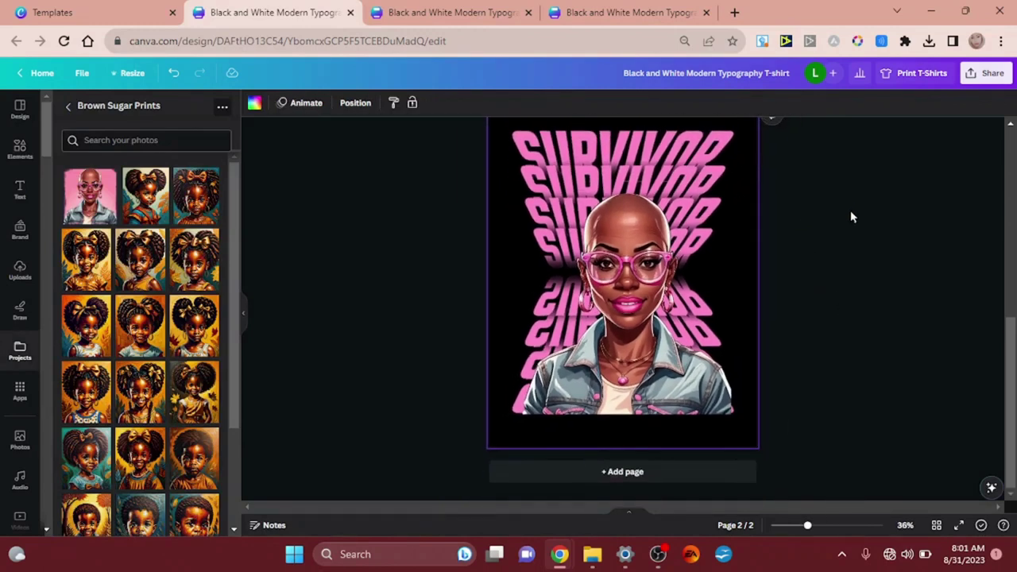
left_click_drag(1008, 371, 1009, 359)
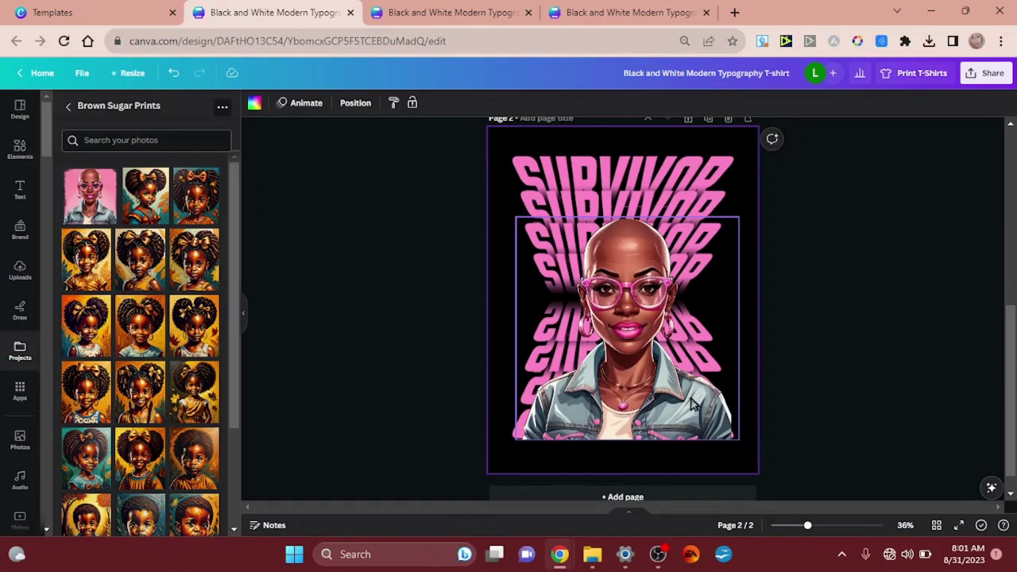
left_click(820, 400)
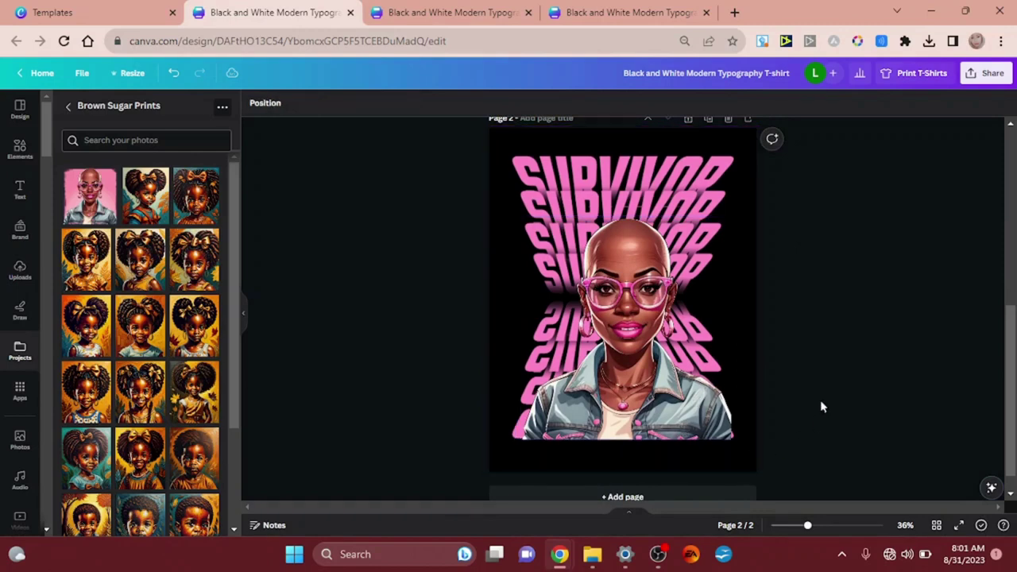
left_click(660, 405)
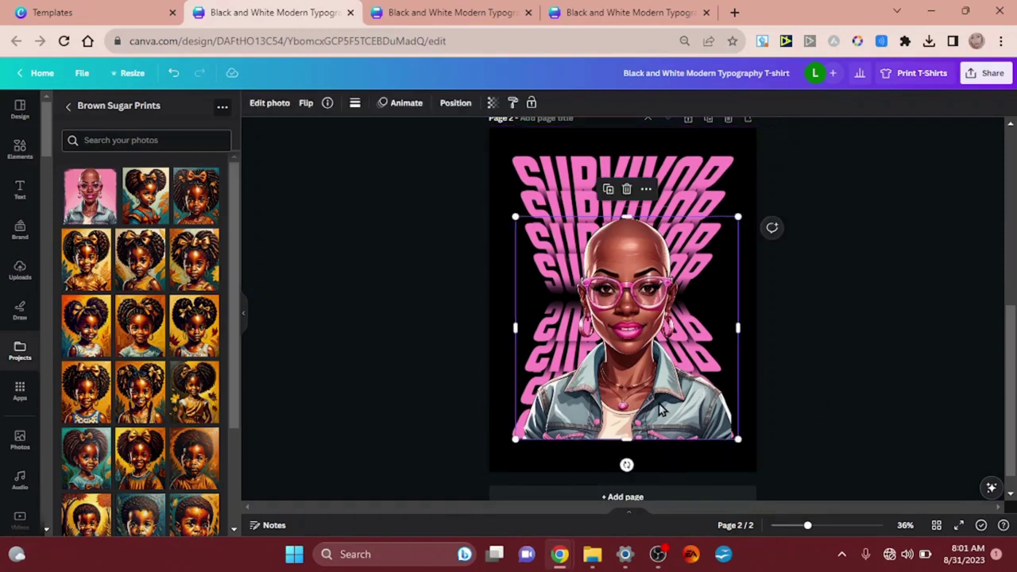
key("Delete")
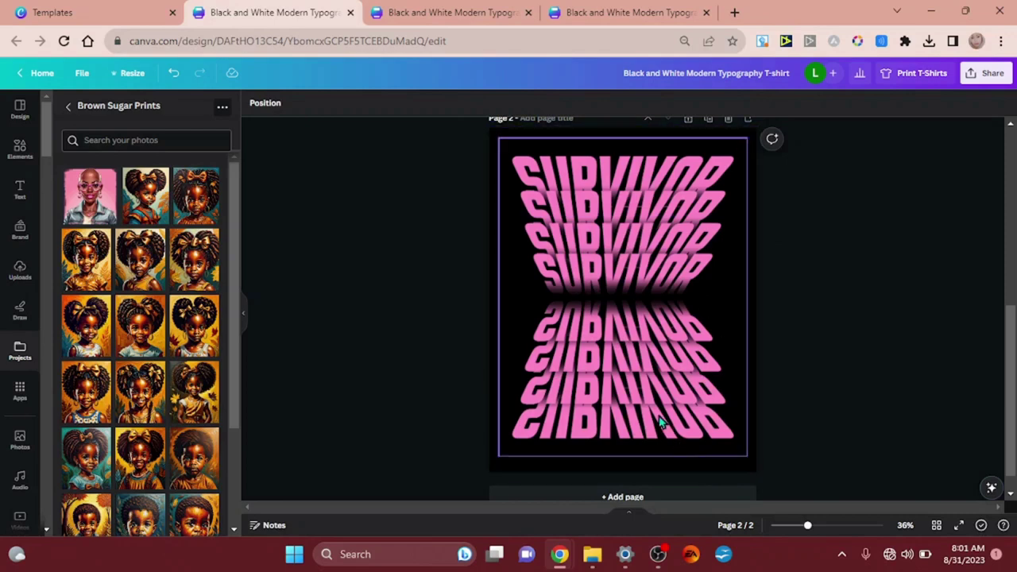
Step: Try page 2 without its black background, then undo the removal
left_click(655, 475)
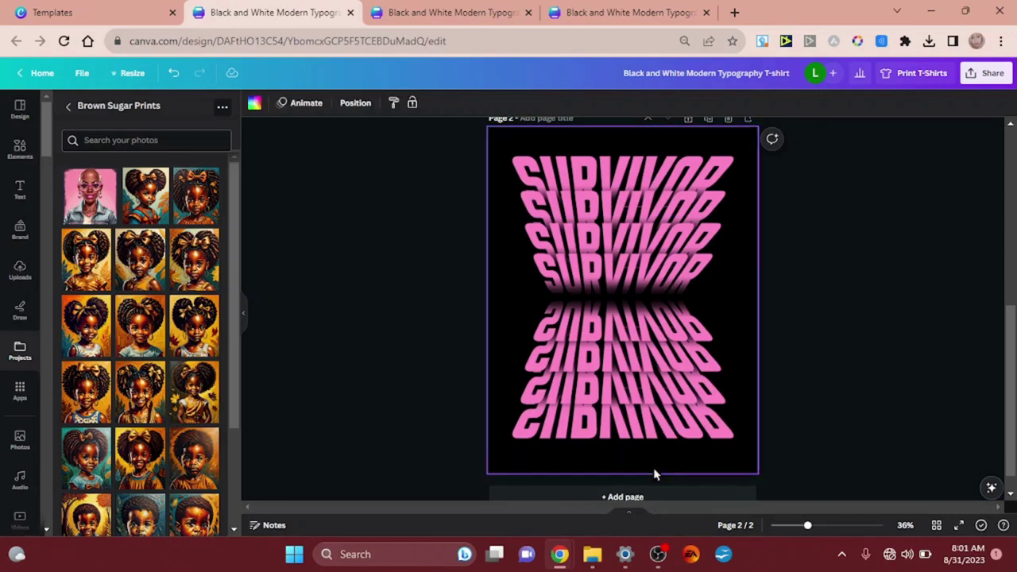
key("Delete")
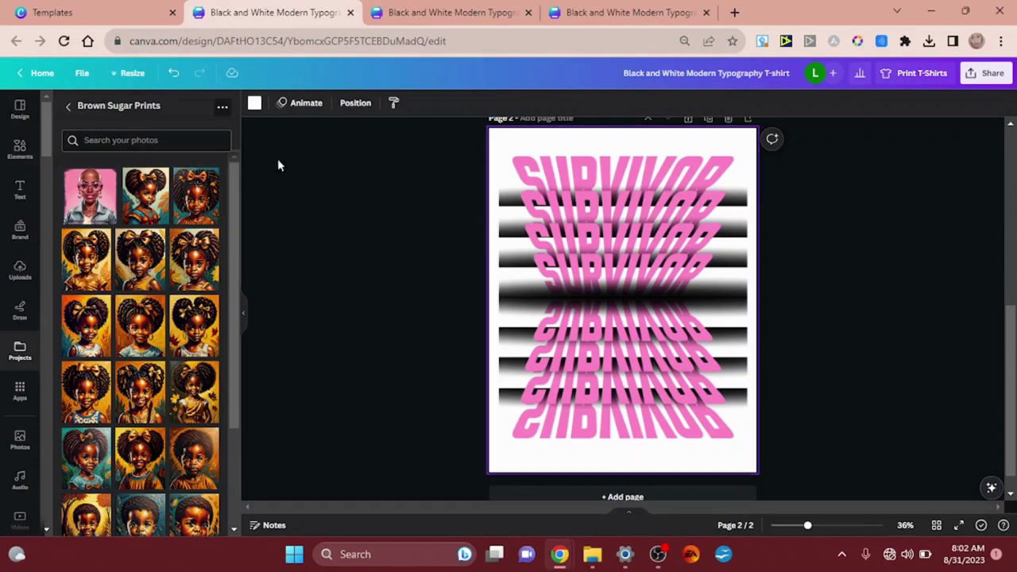
left_click(174, 75)
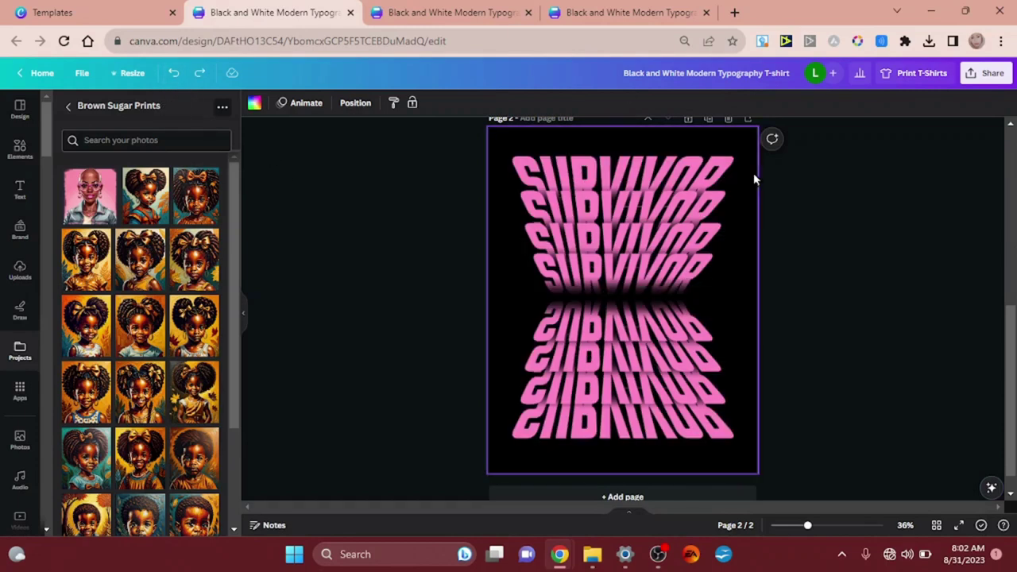
Step: Download only page 2 as a PNG at size 1 with the transparent background option off
left_click(969, 77)
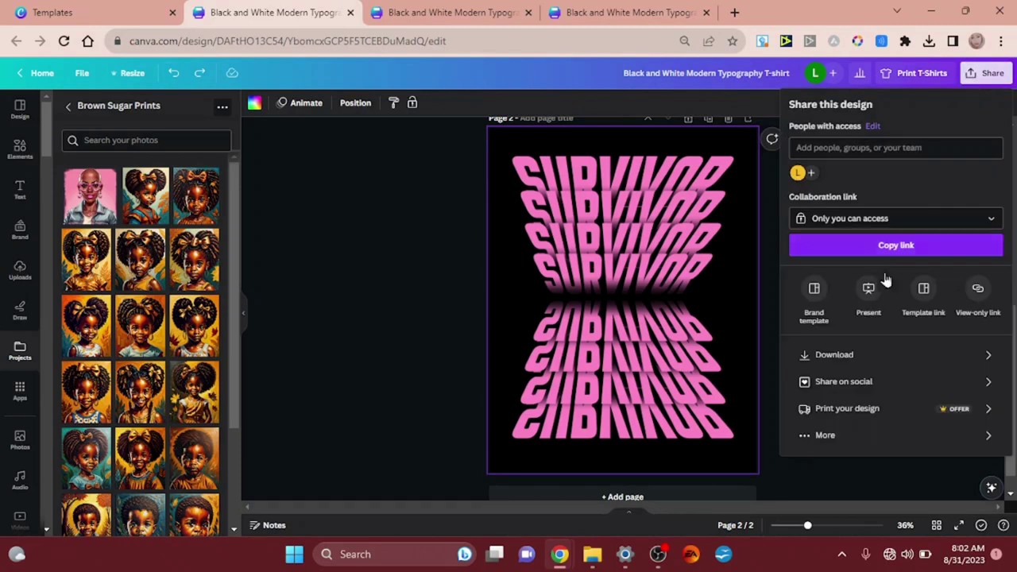
left_click(856, 358)
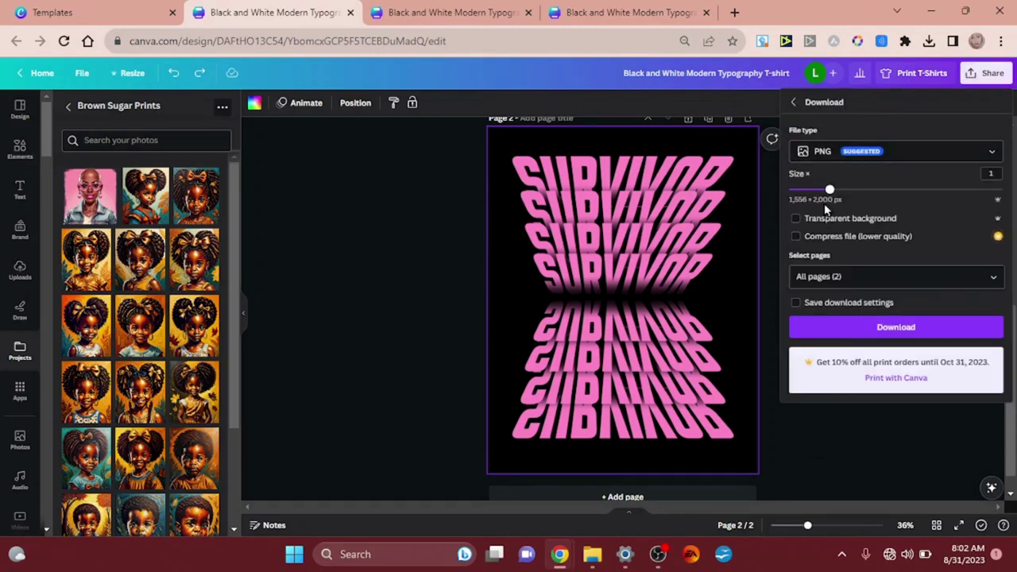
left_click(858, 223)
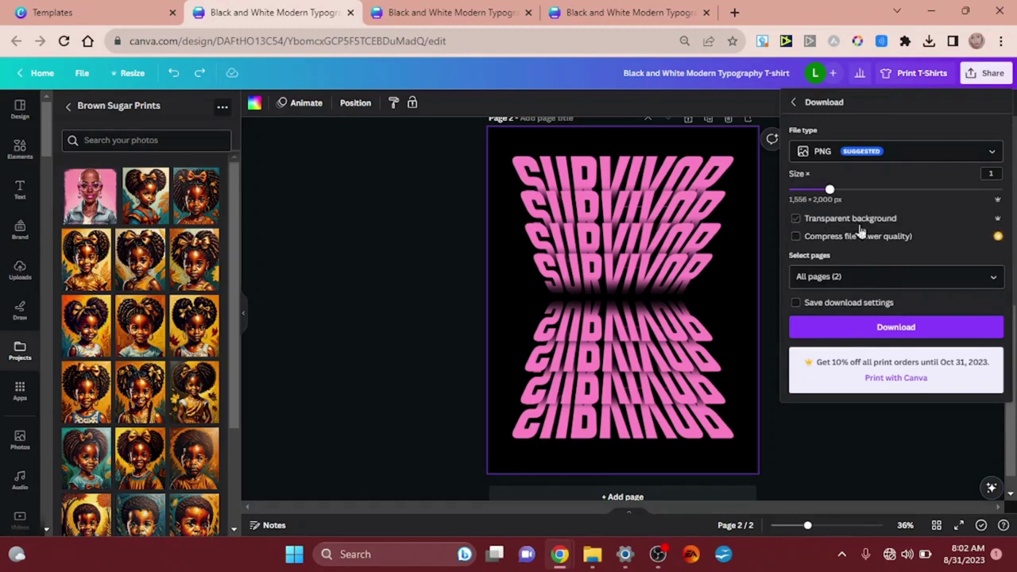
left_click(878, 274)
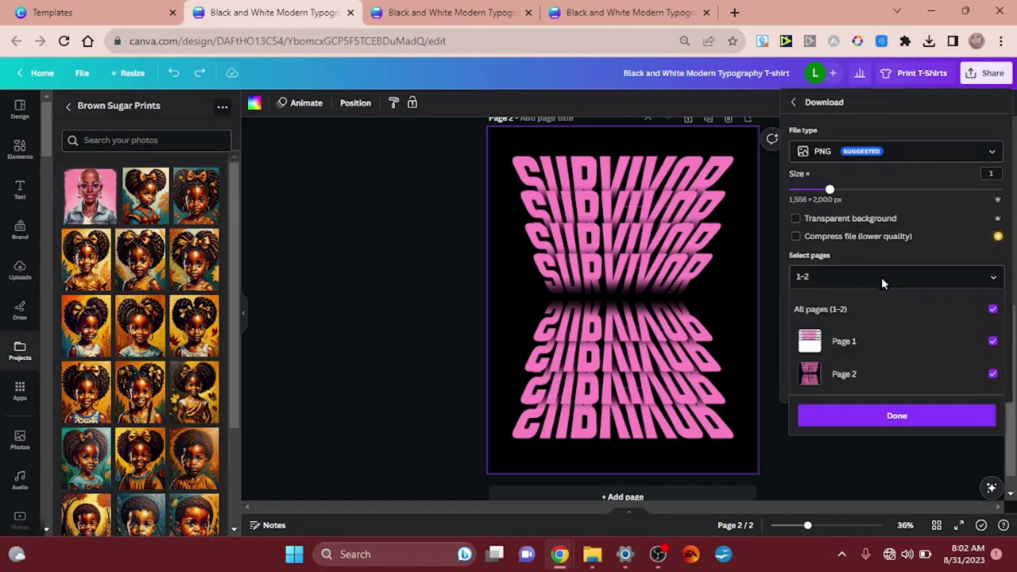
left_click(882, 309)
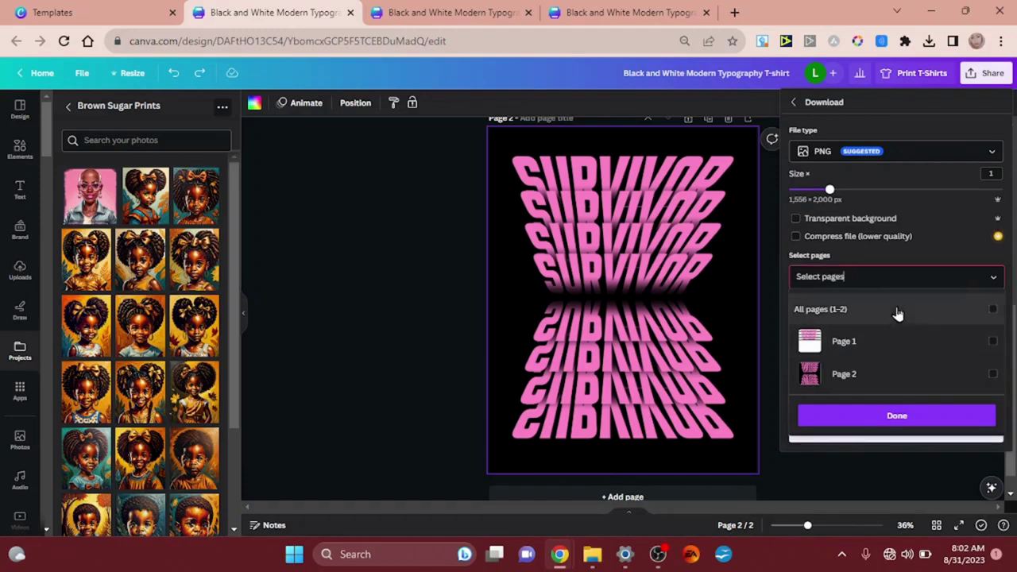
left_click(895, 368)
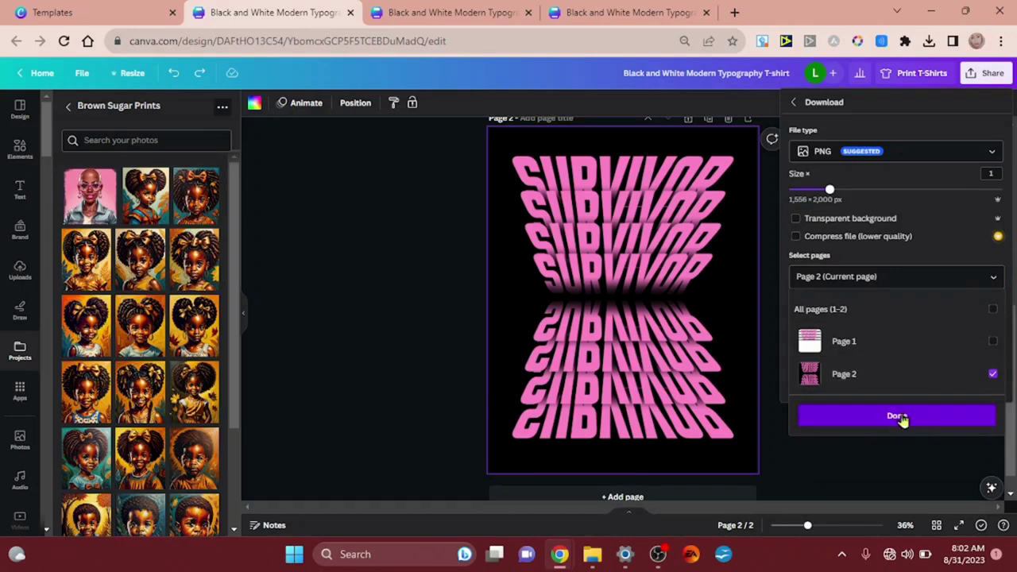
left_click(897, 415)
left_click(888, 333)
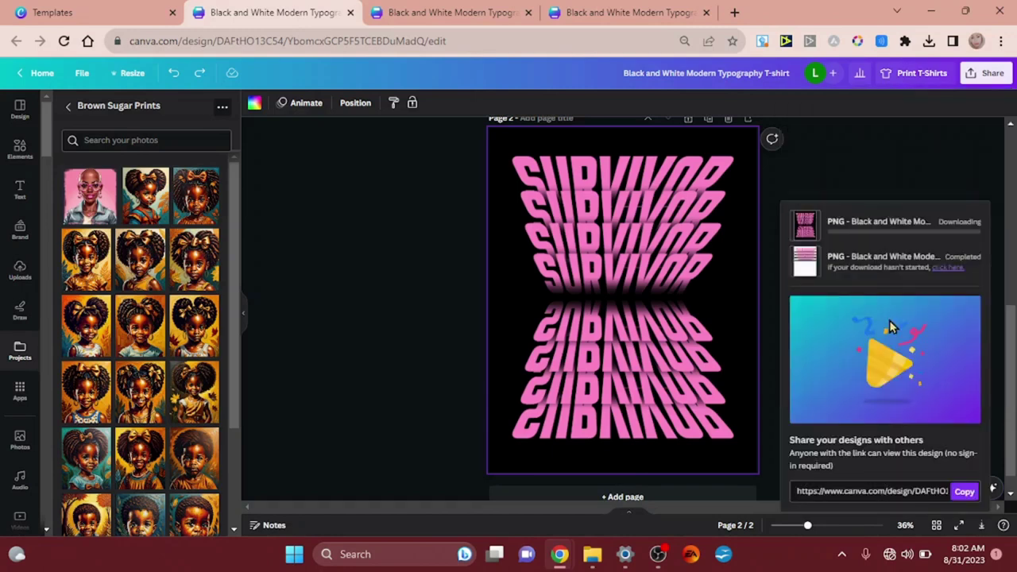
left_click(438, 249)
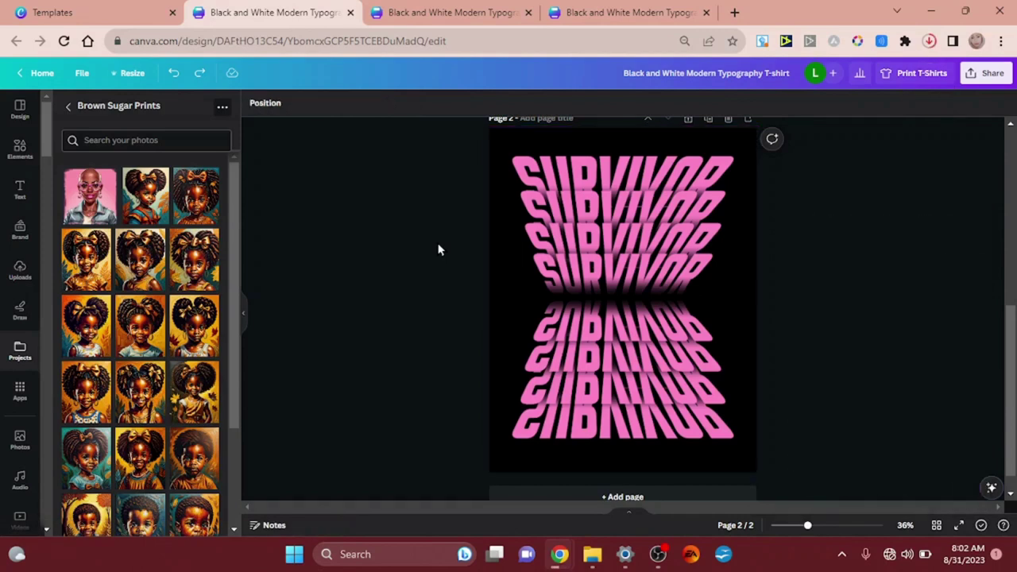
Step: Add a blank page 3, upload Black and White Modern Typography T-shirt (8).png from Downloads, and place it on that page
left_click(682, 496)
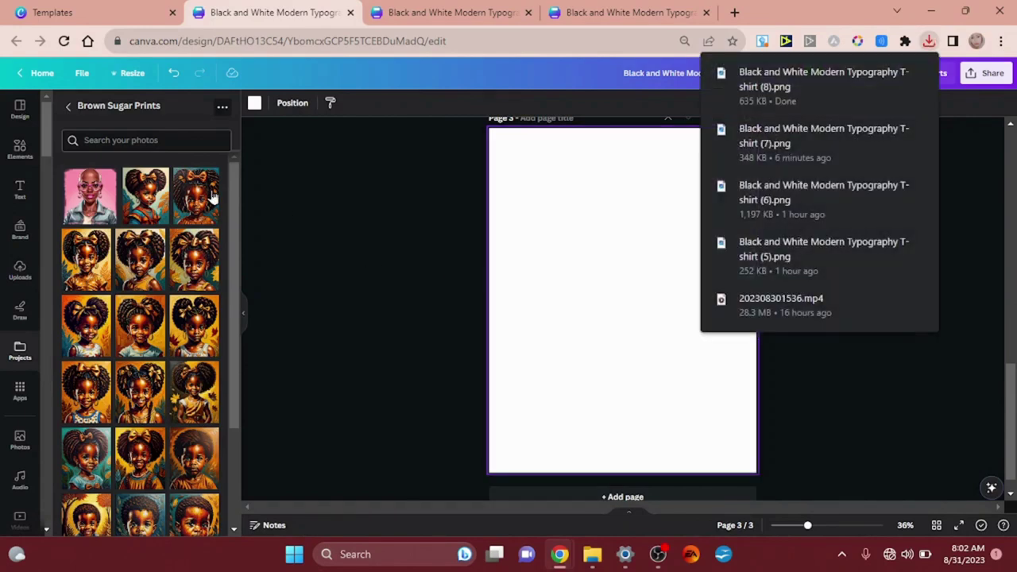
left_click(19, 270)
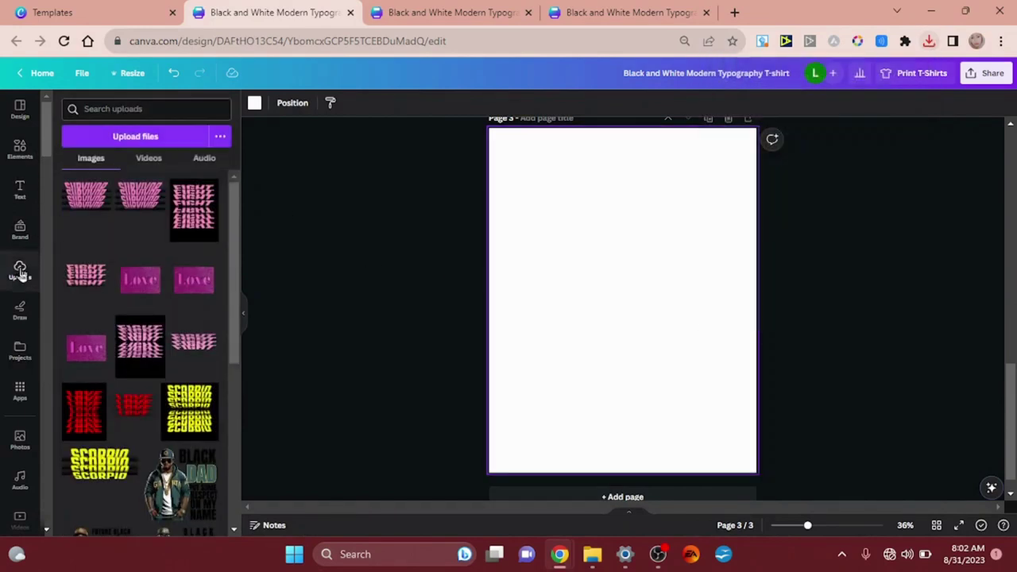
left_click(151, 139)
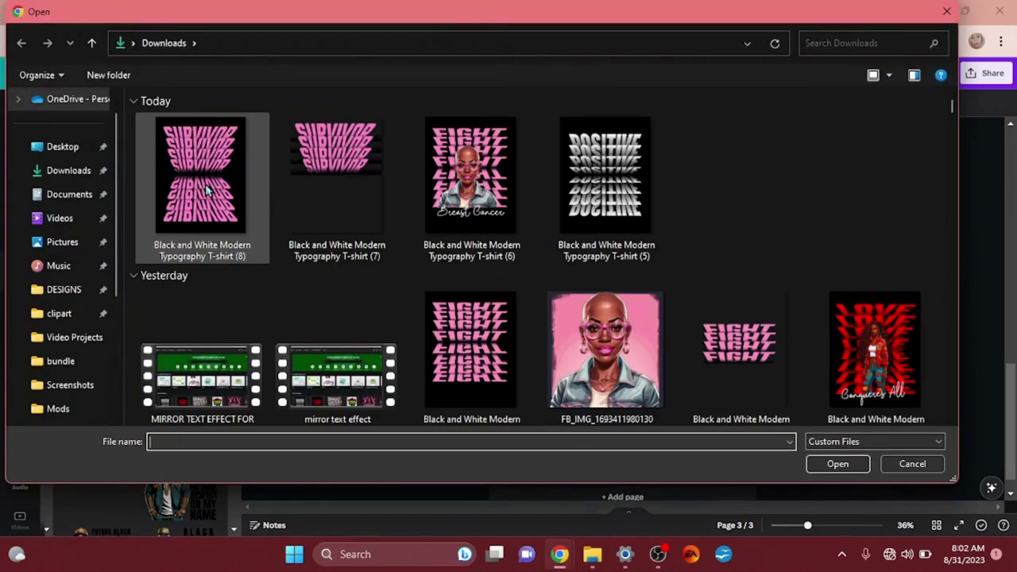
left_click(207, 189)
double_click(207, 190)
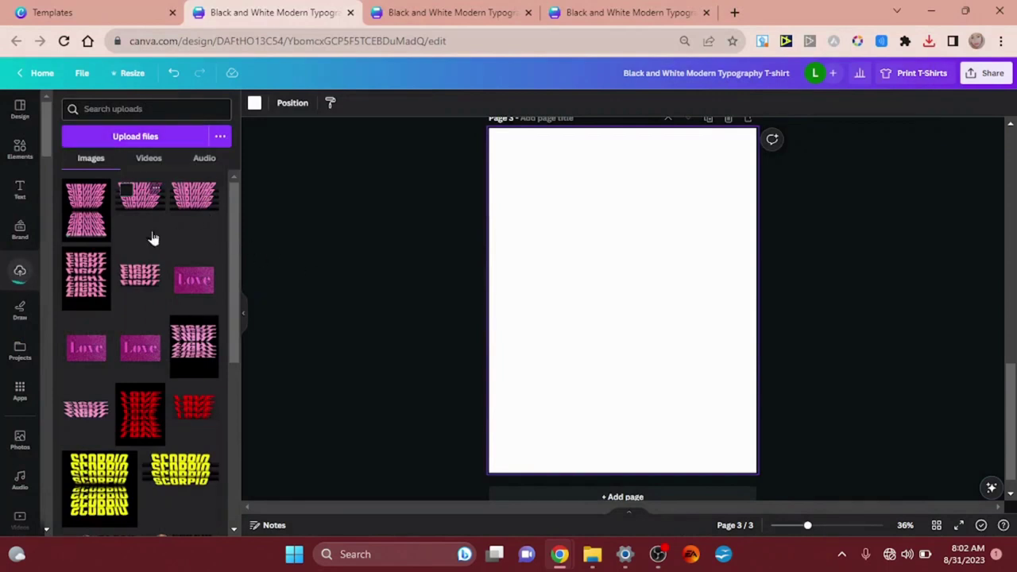
left_click(87, 223)
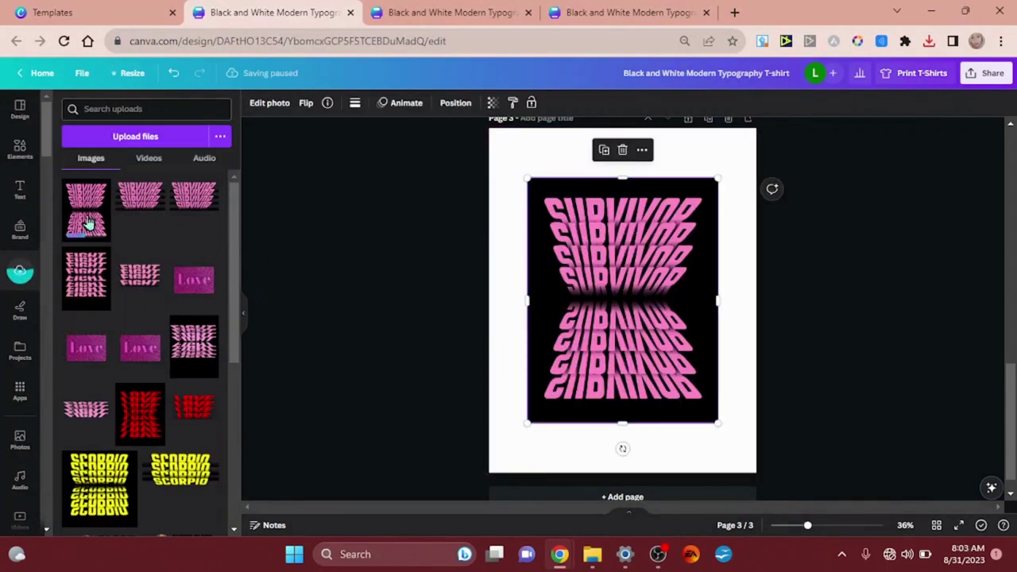
Step: Remove the black background from the mirrored SURVIVOR image on page 3 and inspect the edges of its lettering
left_click(269, 103)
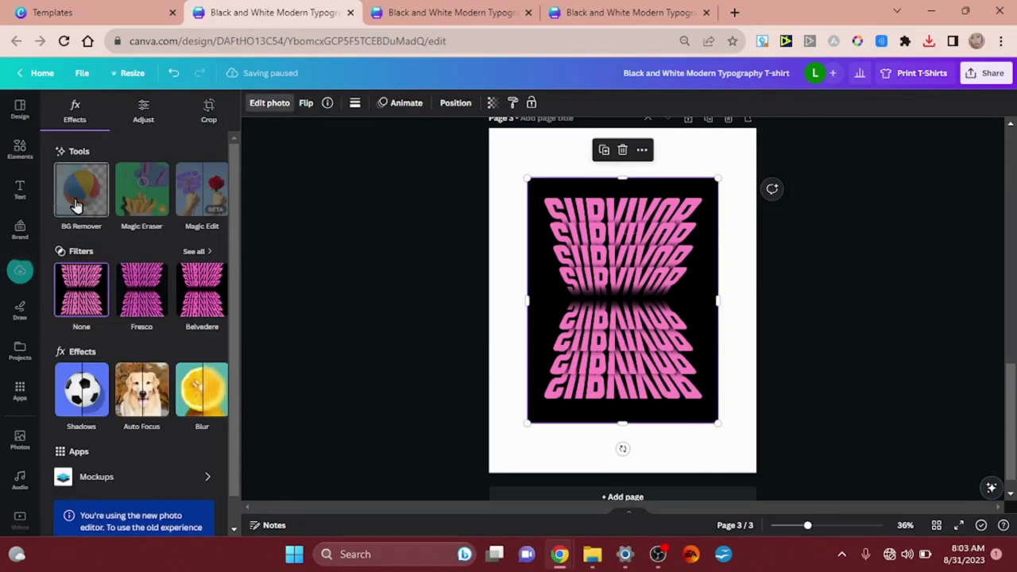
left_click(76, 205)
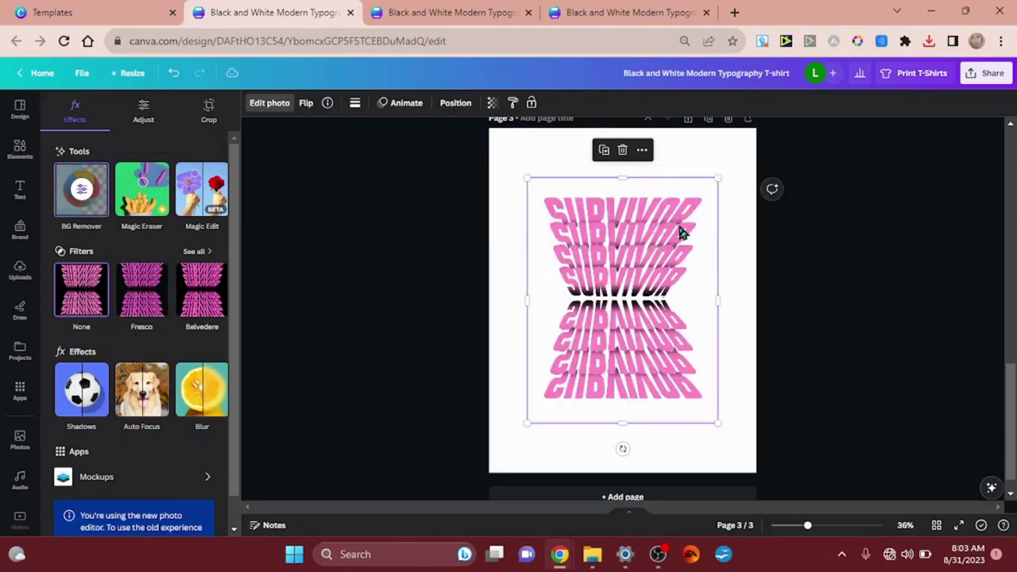
scroll(680, 230, "up", 5)
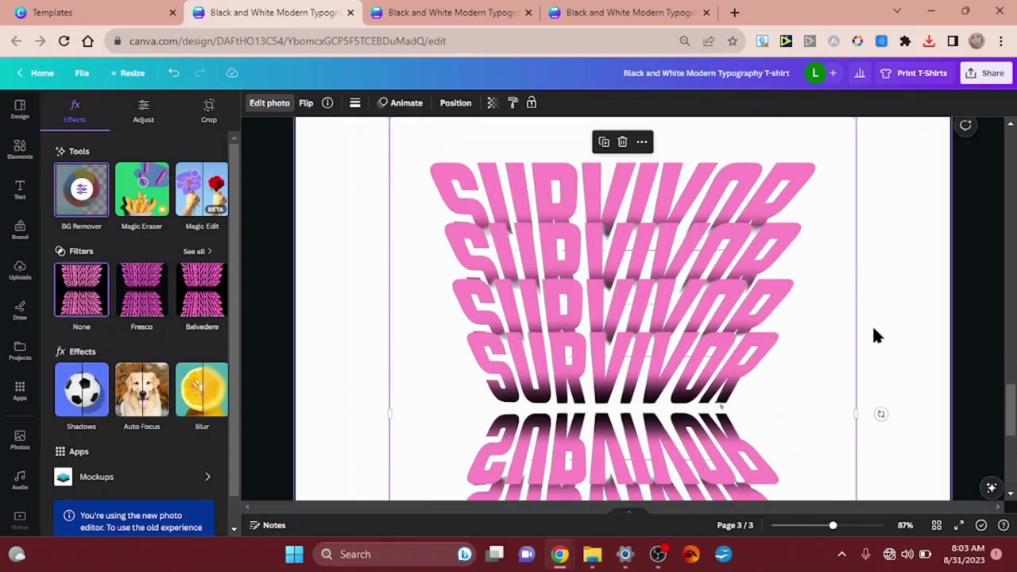
scroll(893, 358, "down", 3)
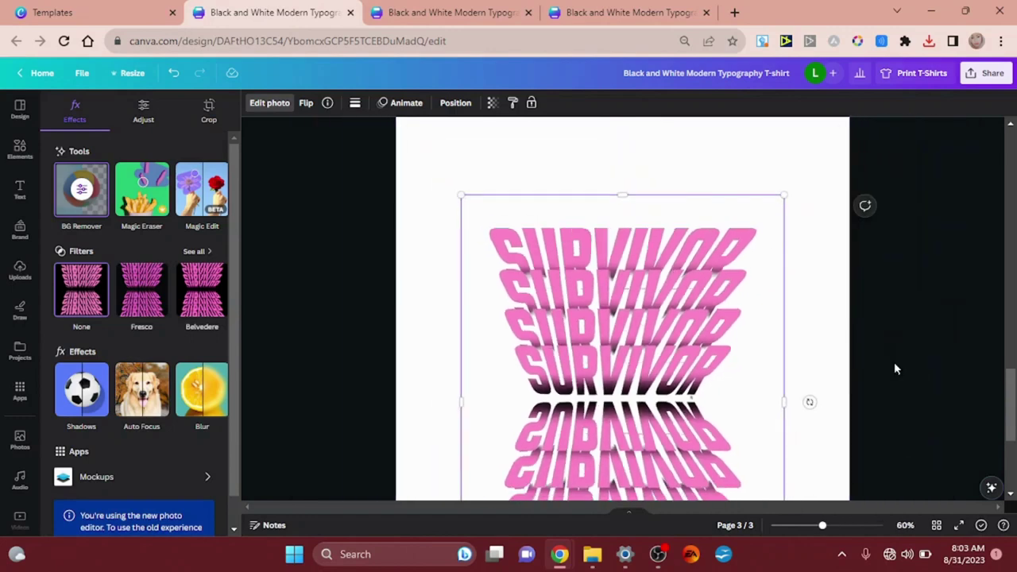
Step: Try golden yellow and then slate blue as page 3's background colour behind the SURVIVOR cut-out
left_click(839, 284)
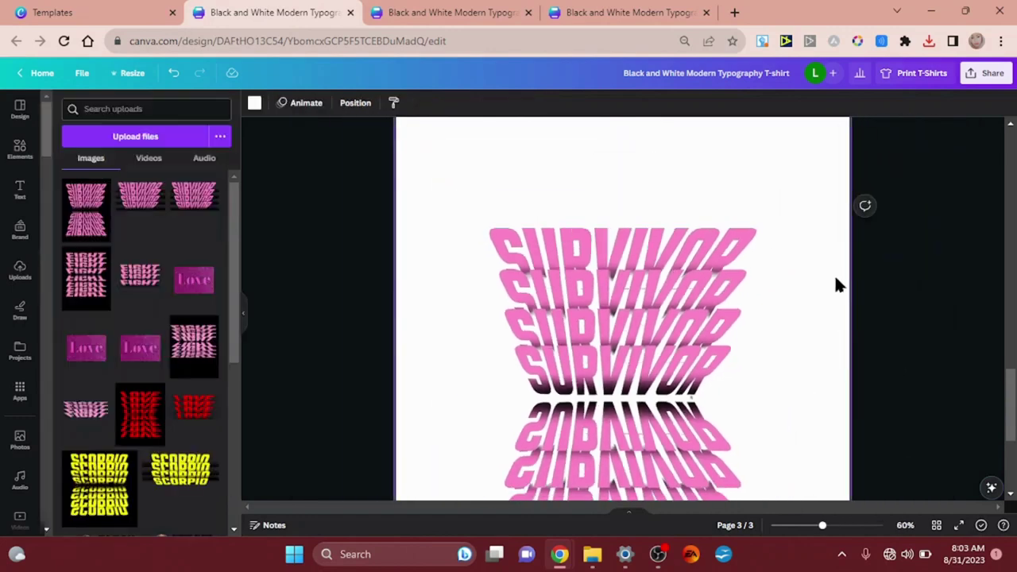
left_click(255, 103)
left_click(185, 299)
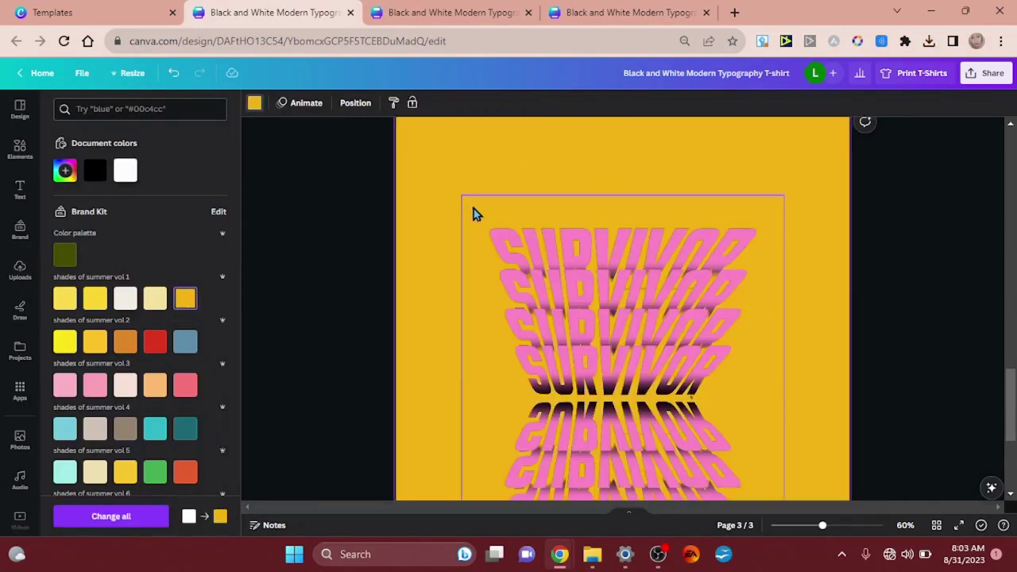
left_click(187, 343)
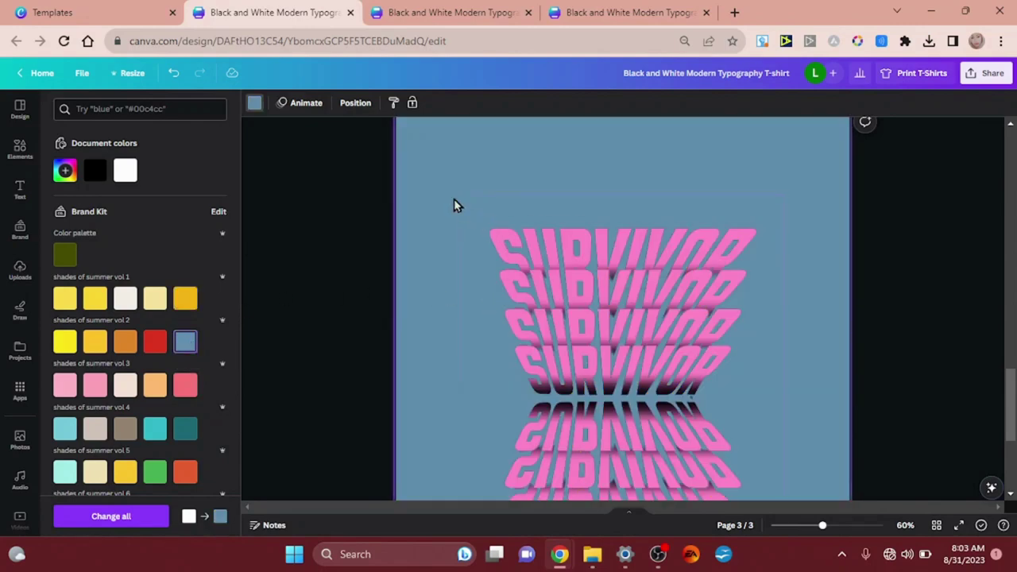
Step: Enlarge the SURVIVOR cut-out to nearly fill page 3's width and center it horizontally
left_click(509, 257)
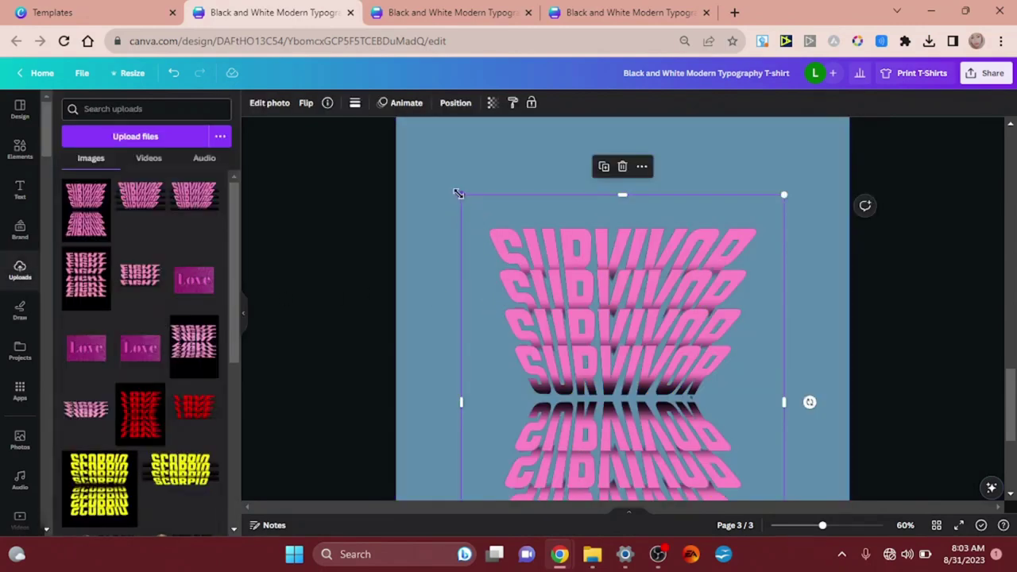
left_click_drag(389, 130, 386, 120)
left_click_drag(564, 239, 596, 261)
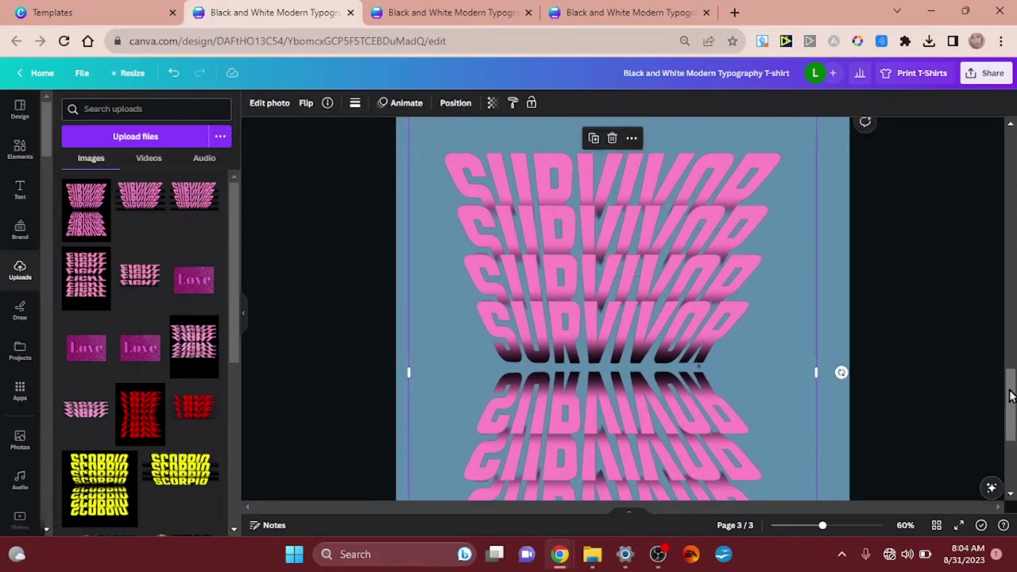
mouse_move(1011, 396)
left_mouse_down()
mouse_move(1012, 410)
mouse_move(1012, 396)
left_mouse_up()
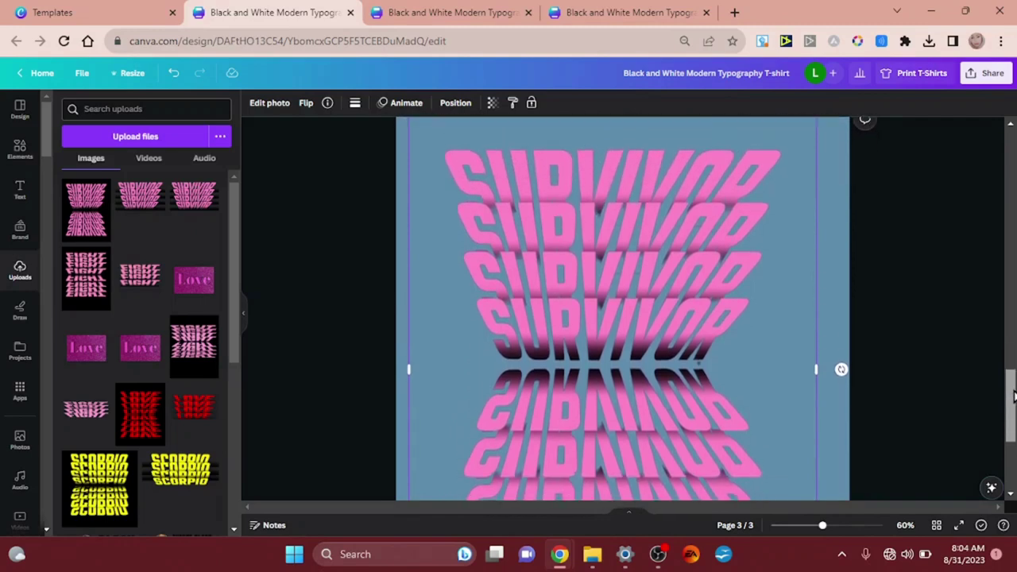
left_click(833, 299)
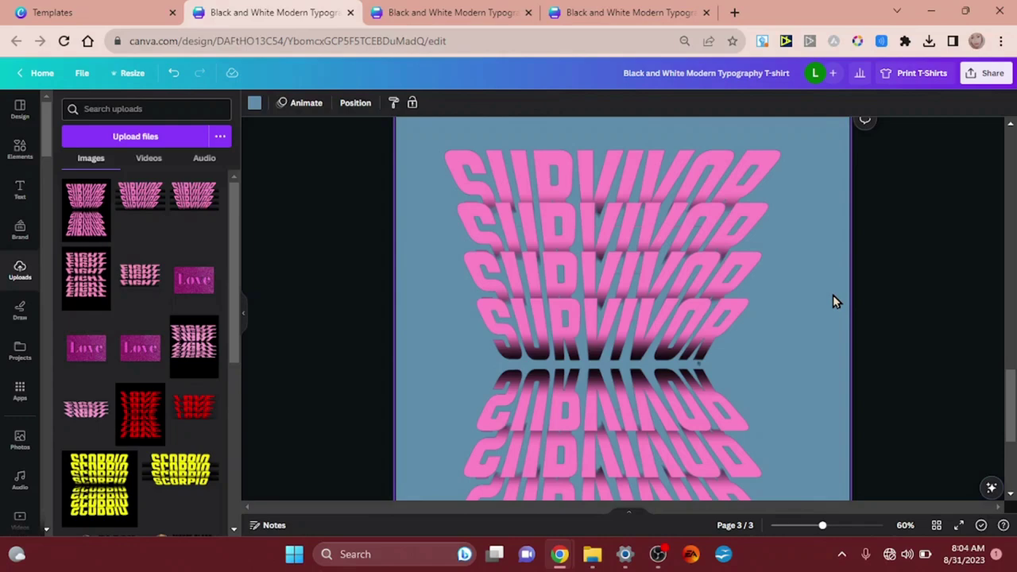
mouse_move(641, 273)
left_mouse_down()
mouse_move(673, 272)
mouse_move(654, 278)
left_mouse_up()
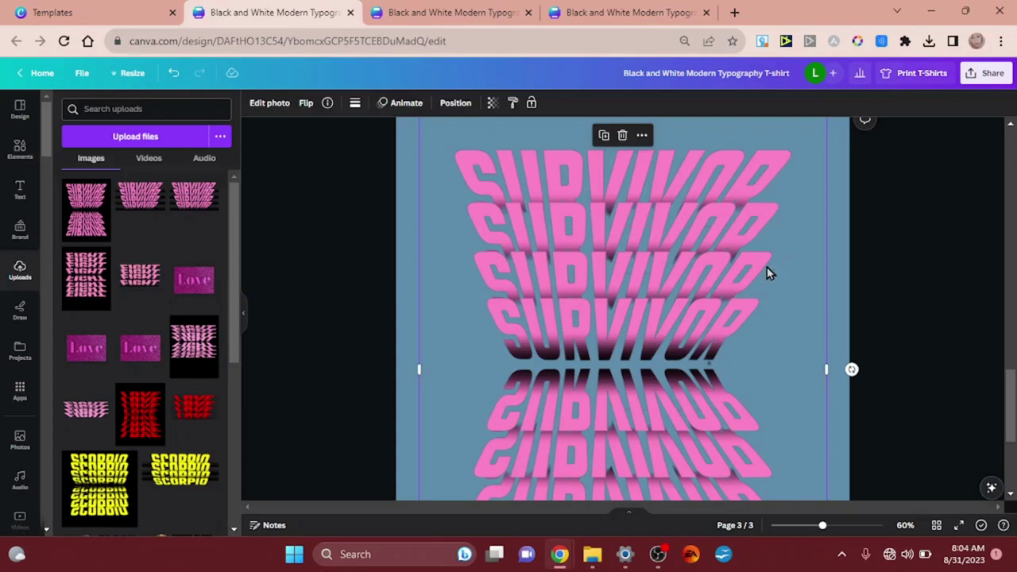
left_click(262, 105)
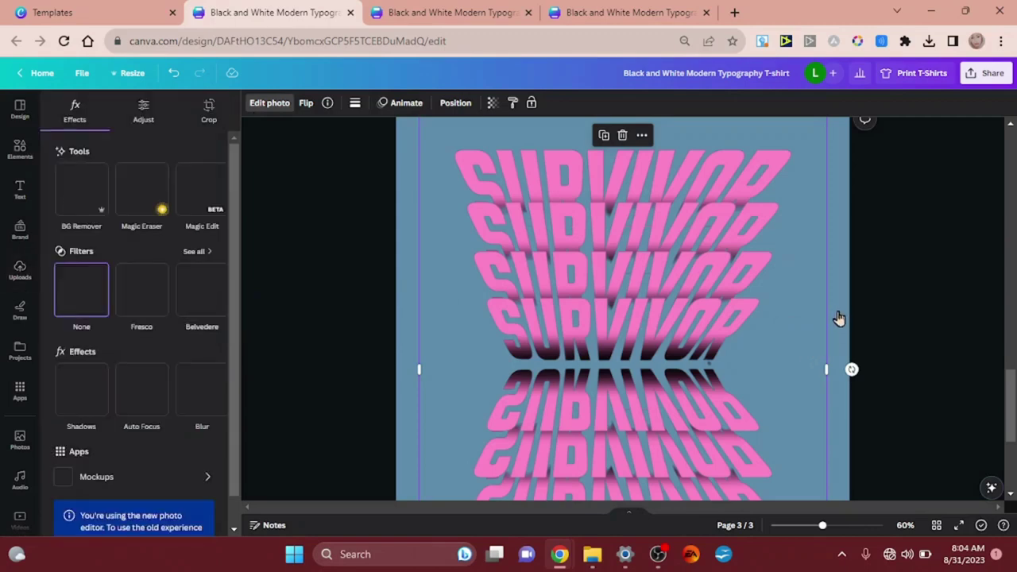
left_click(840, 255)
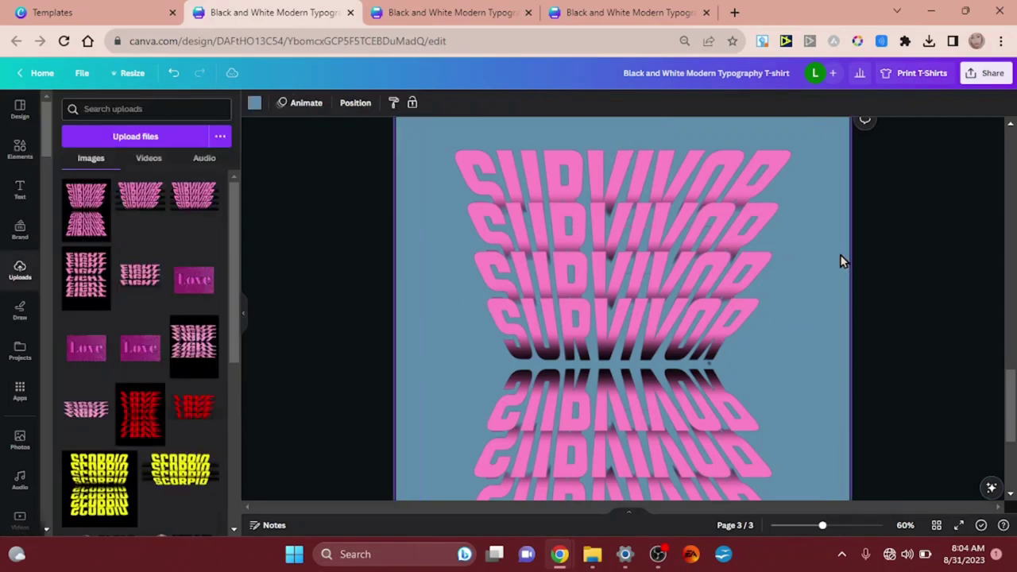
Step: Set page 3's background to black, shift the SURVIVOR cut-out slightly up and right, and compare it with page 2
left_click(255, 103)
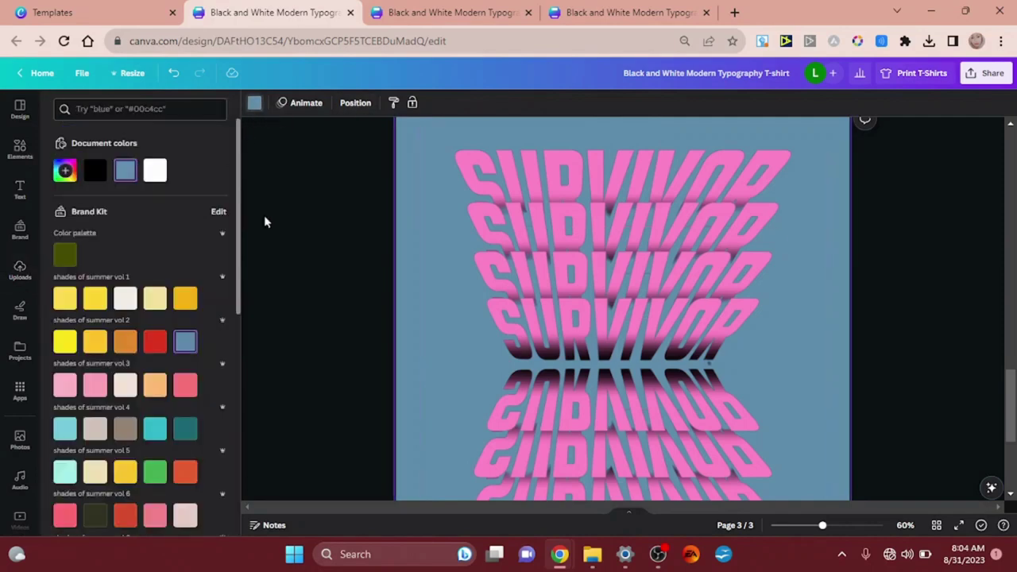
left_click(95, 171)
left_click_drag(656, 281, 660, 260)
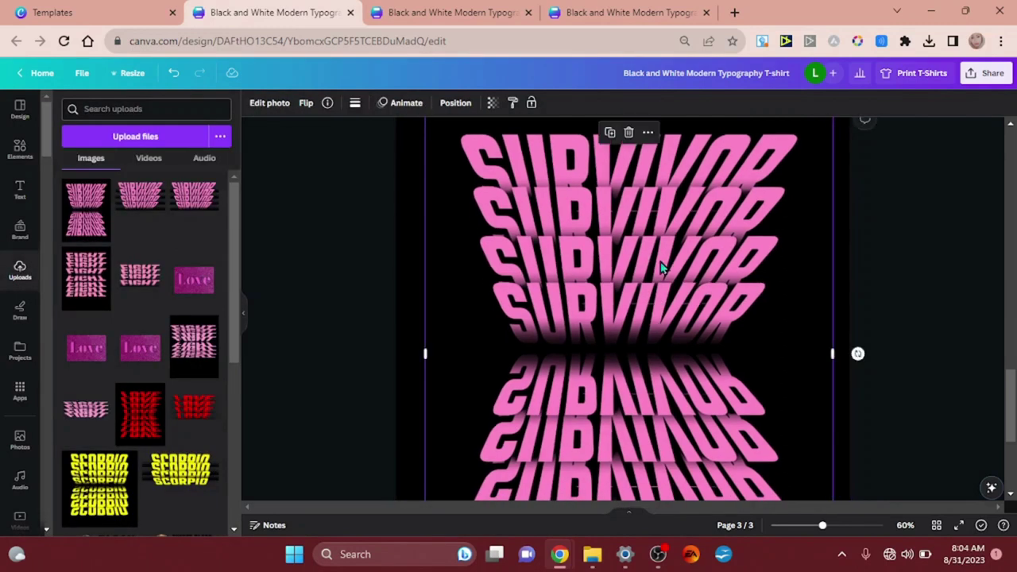
left_click_drag(1012, 405, 1011, 302)
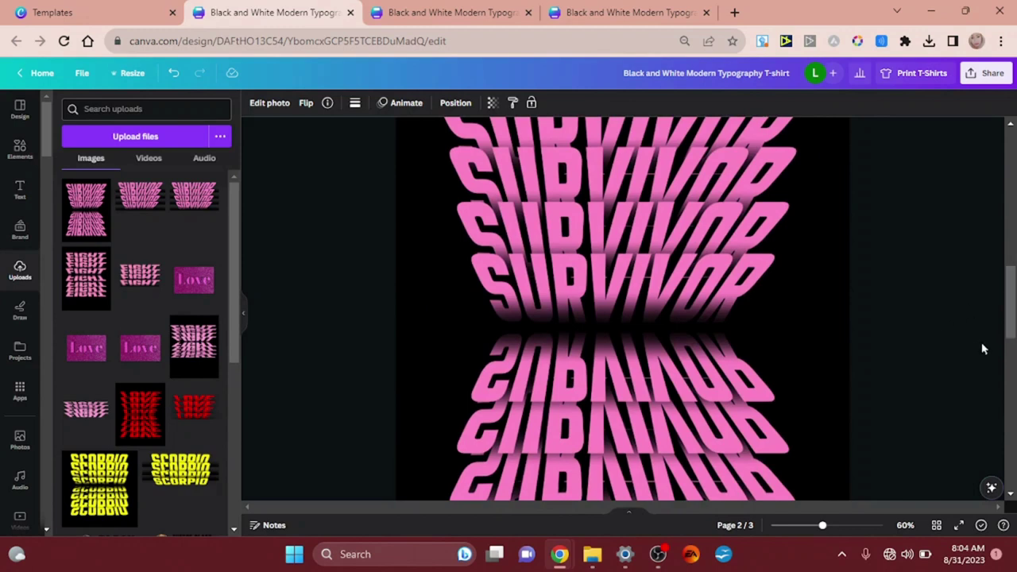
scroll(983, 348, "down", 2)
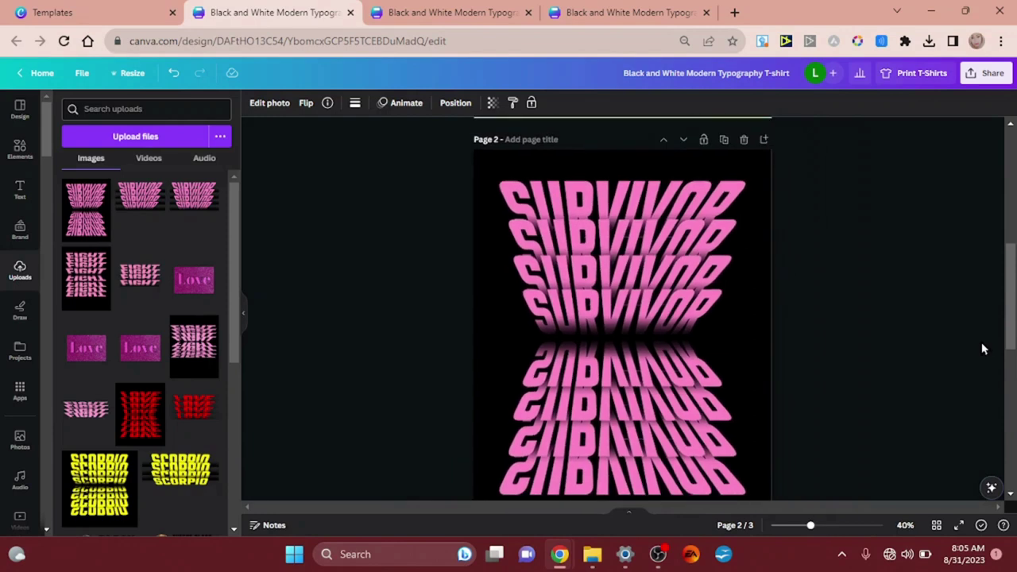